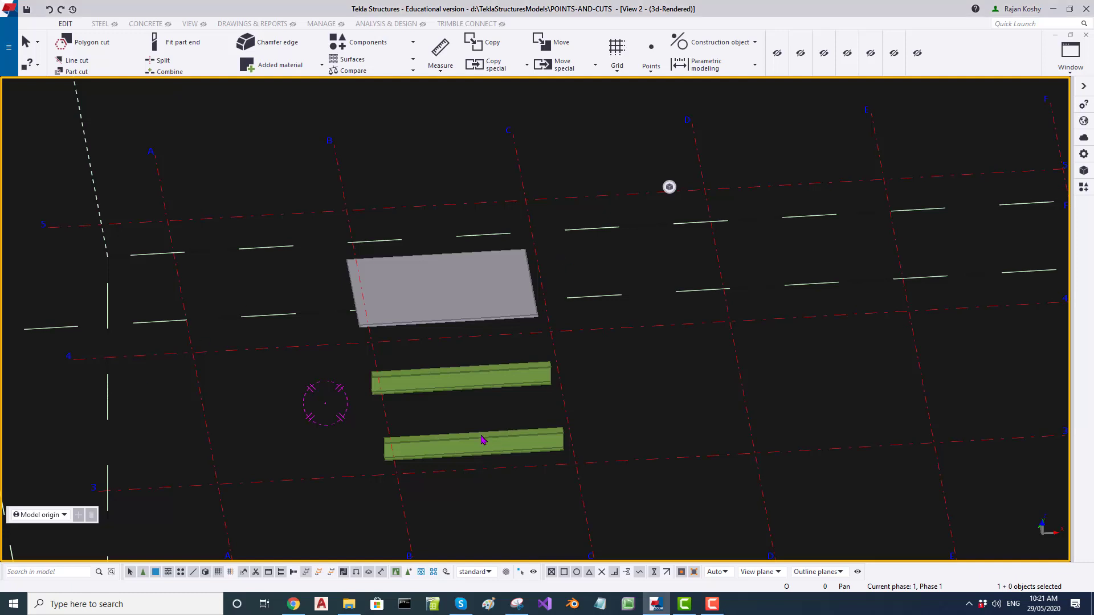
pyautogui.click(478, 378)
pyautogui.click(452, 298)
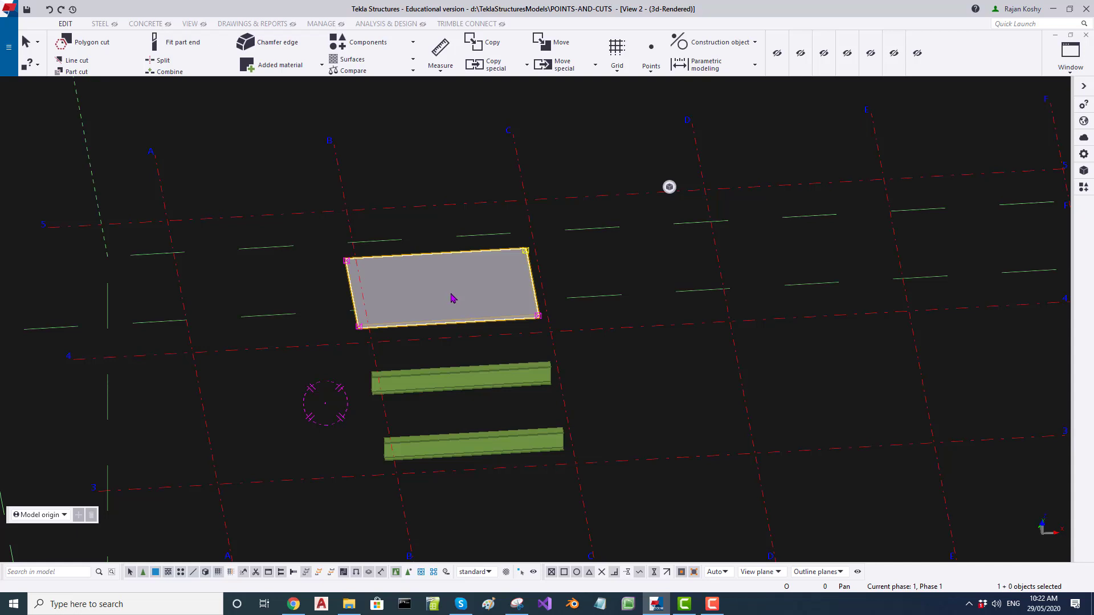
pyautogui.click(137, 140)
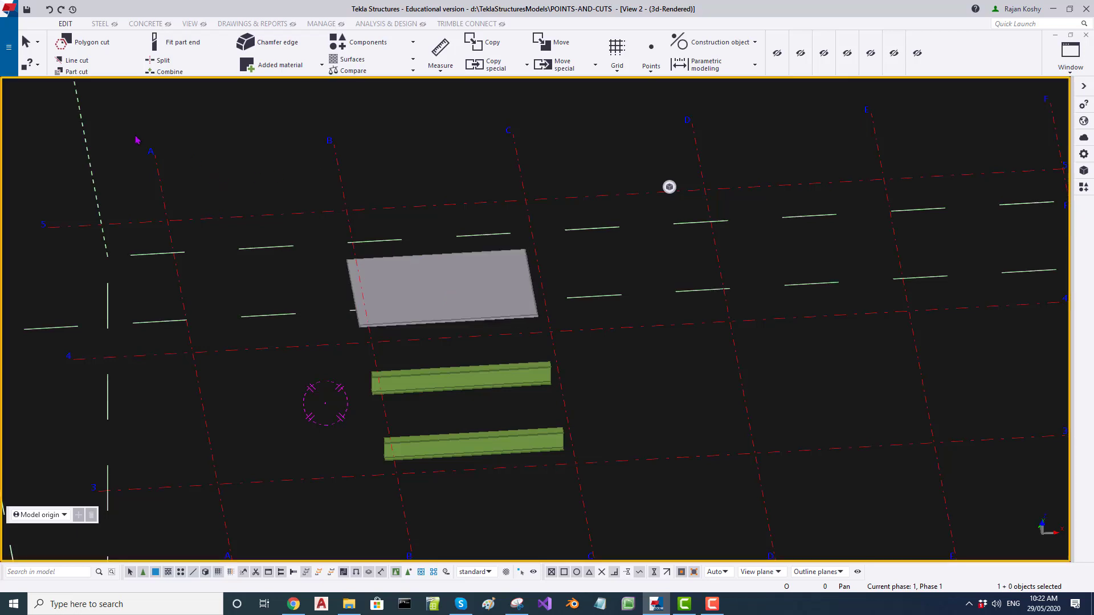
# - Create a triangular plate with corners at grid intersections C3, C4 and D4
pyautogui.click(114, 25)
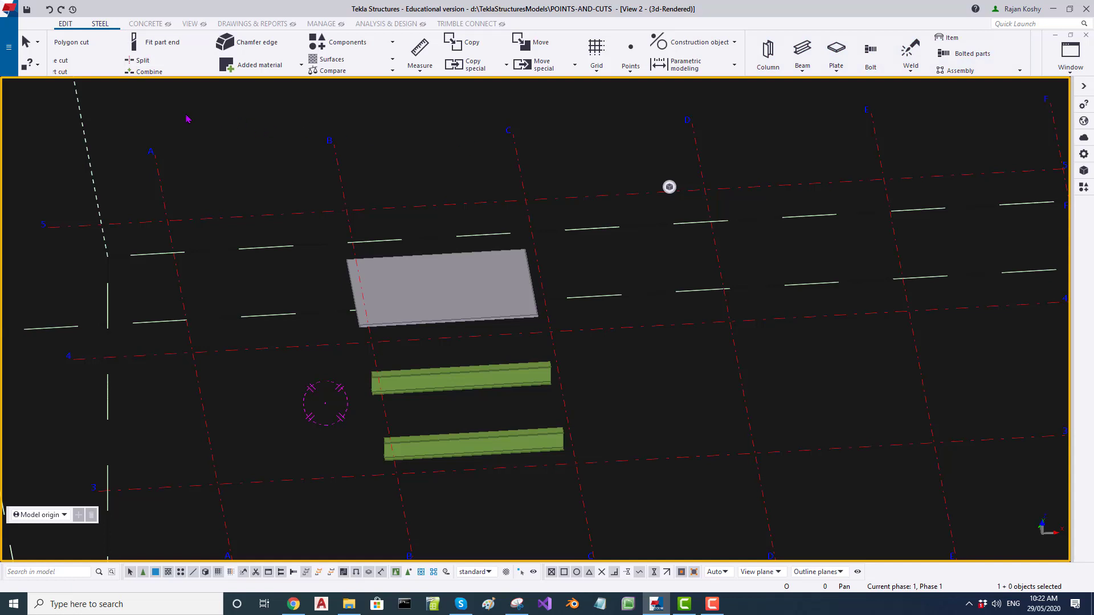
pyautogui.click(838, 61)
pyautogui.click(525, 249)
pyautogui.click(576, 459)
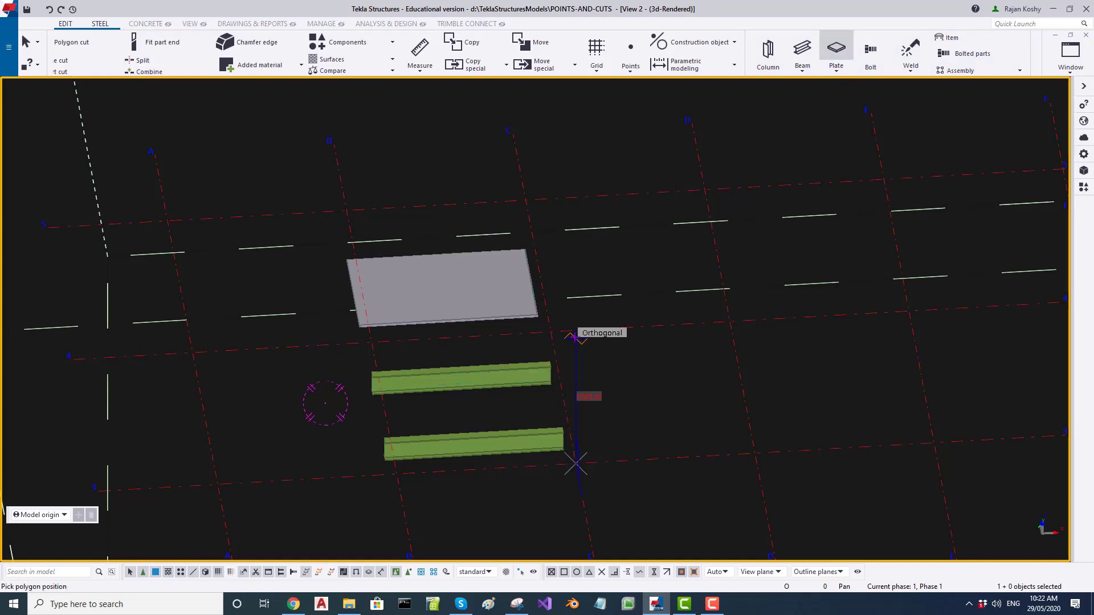
pyautogui.click(550, 332)
pyautogui.click(730, 323)
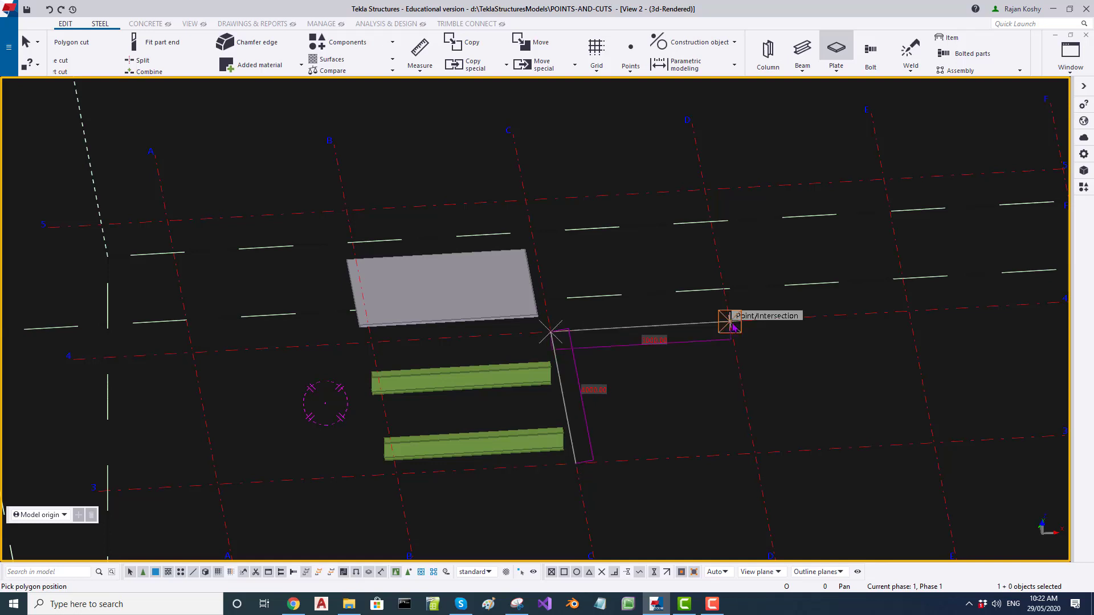
pyautogui.middleClick(730, 322)
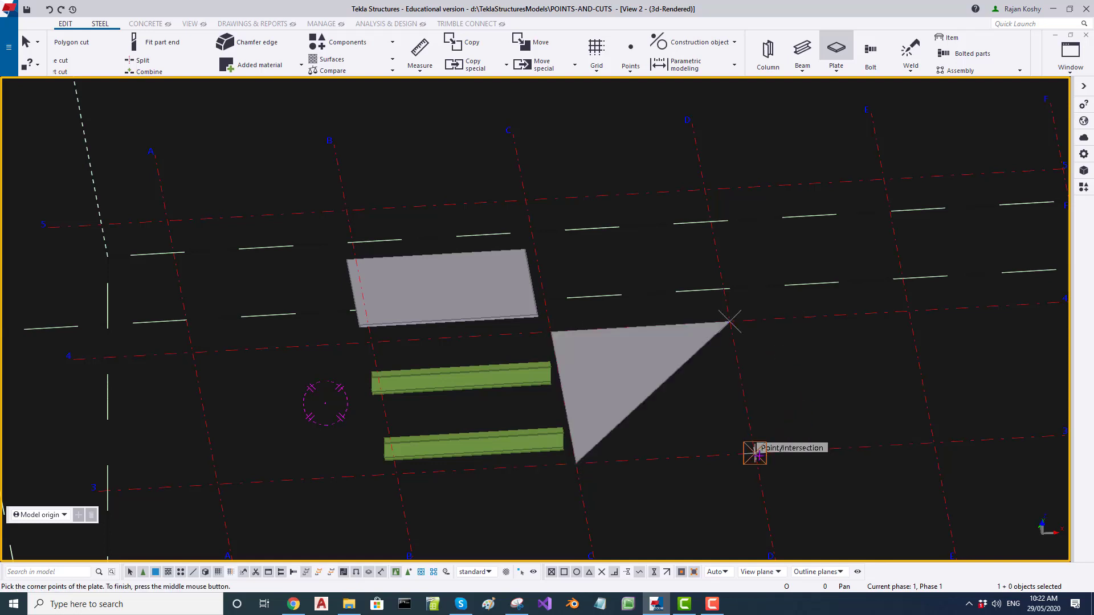
# - Create a rectangular plate with corners at grid intersections D4, E4, E3 and D3
pyautogui.click(730, 321)
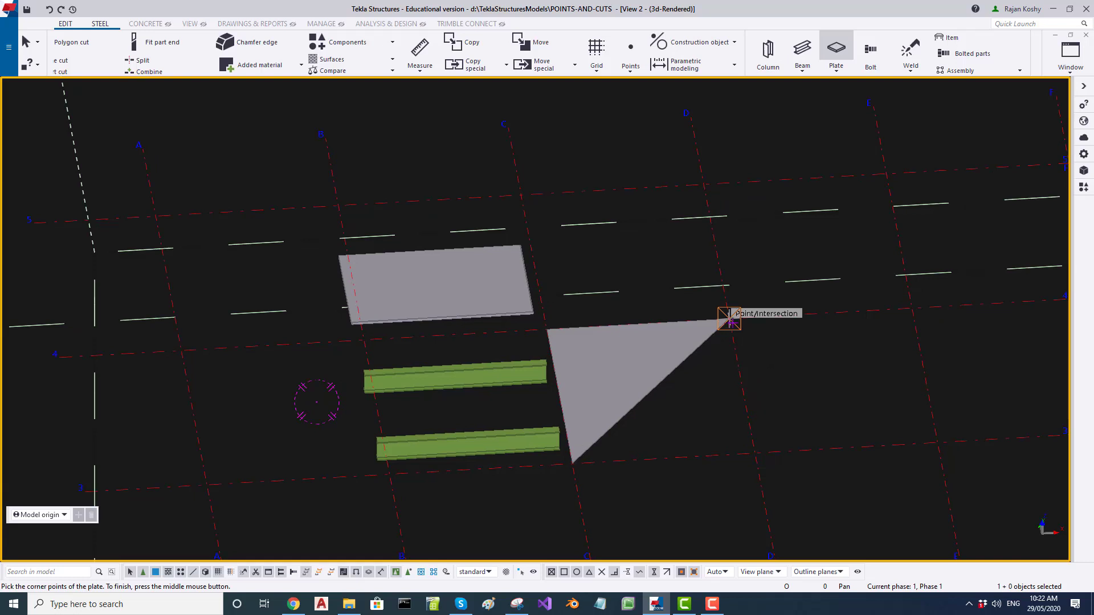
pyautogui.click(912, 309)
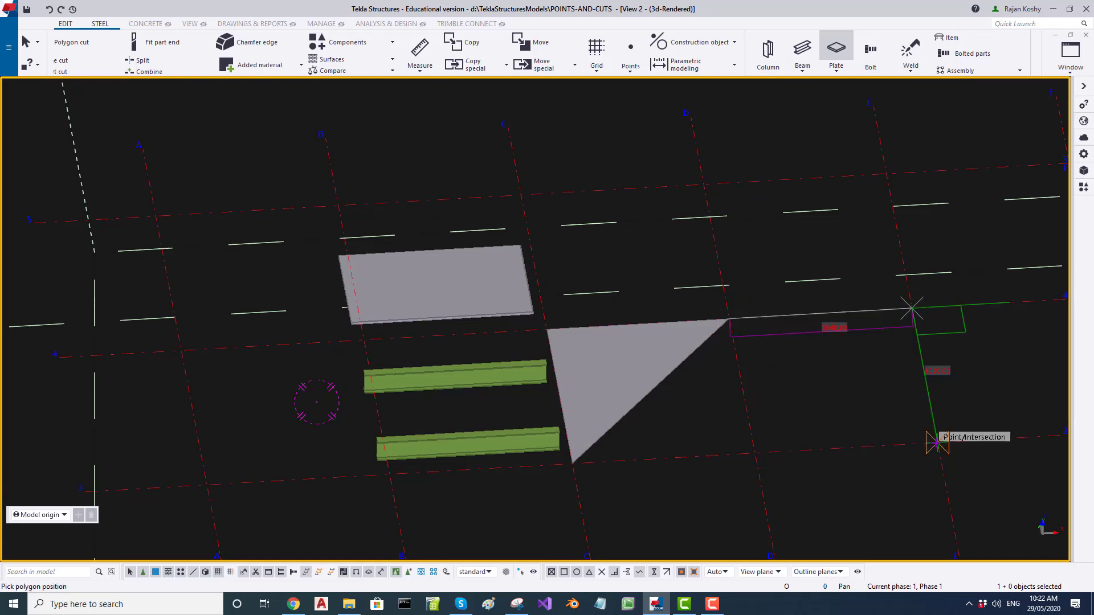
pyautogui.click(937, 442)
pyautogui.click(755, 452)
pyautogui.middleClick(755, 452)
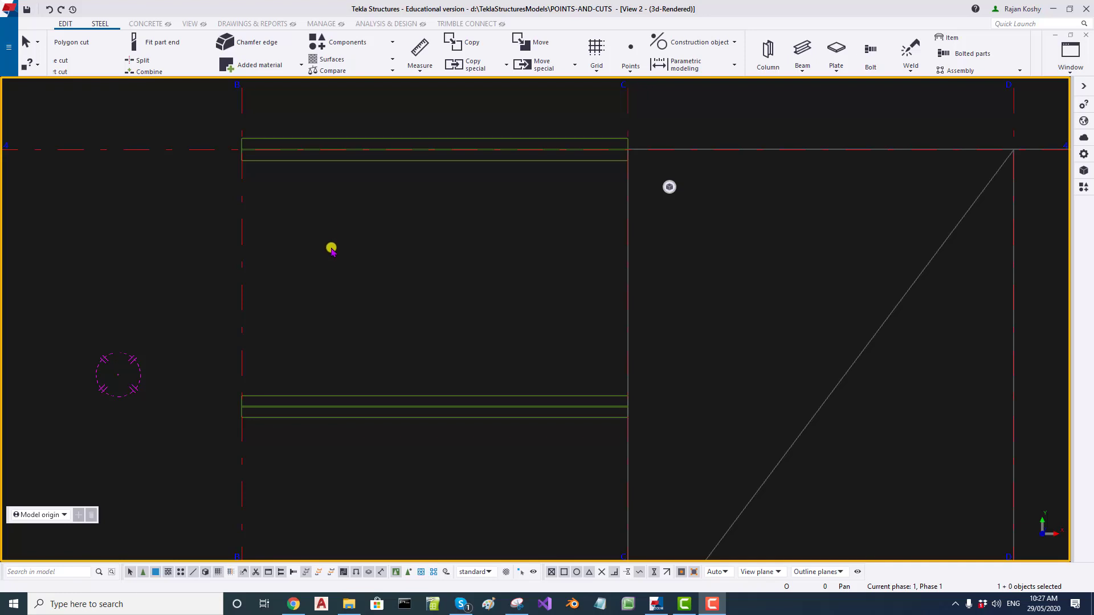
# - Place a beam from grid line B to grid line C, parallel to and just below the beam on grid line 4
pyautogui.scroll(-3, 331, 249)
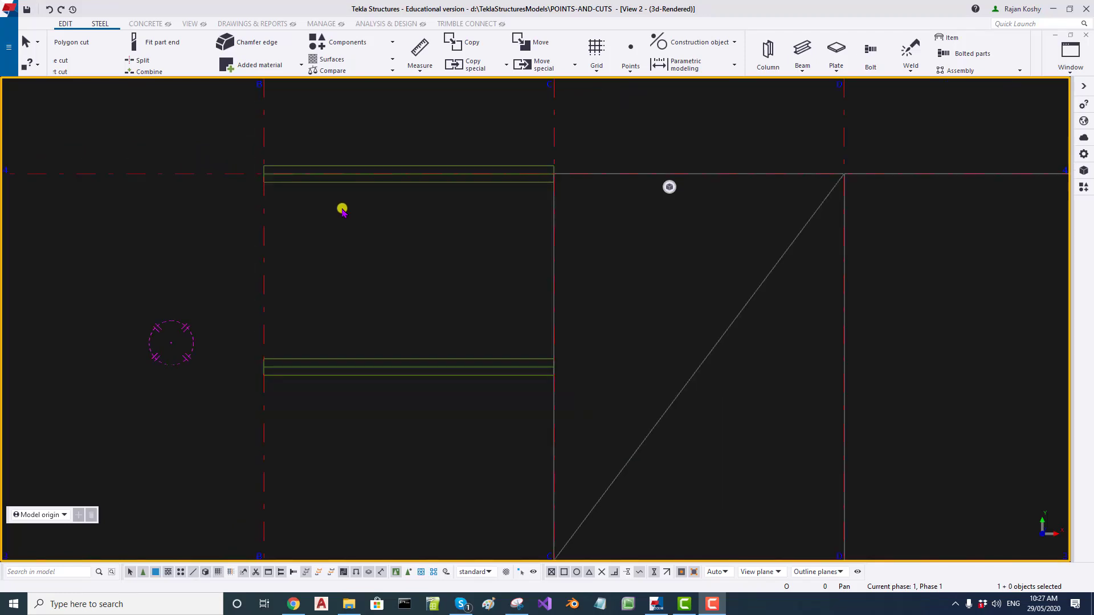
pyautogui.click(347, 180)
pyautogui.scroll(3, 306, 151)
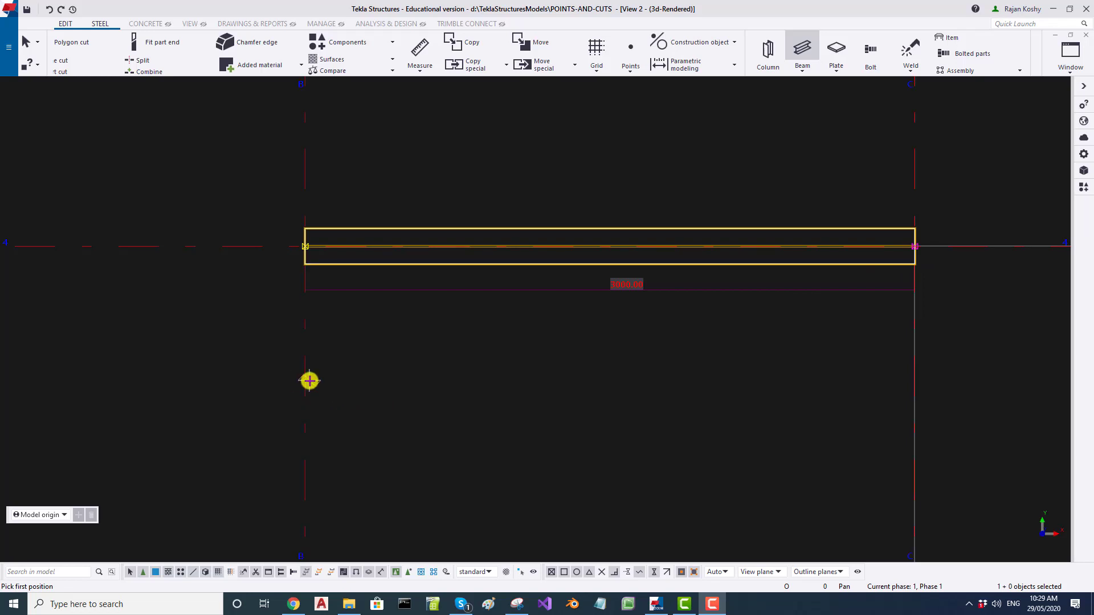
pyautogui.click(305, 380)
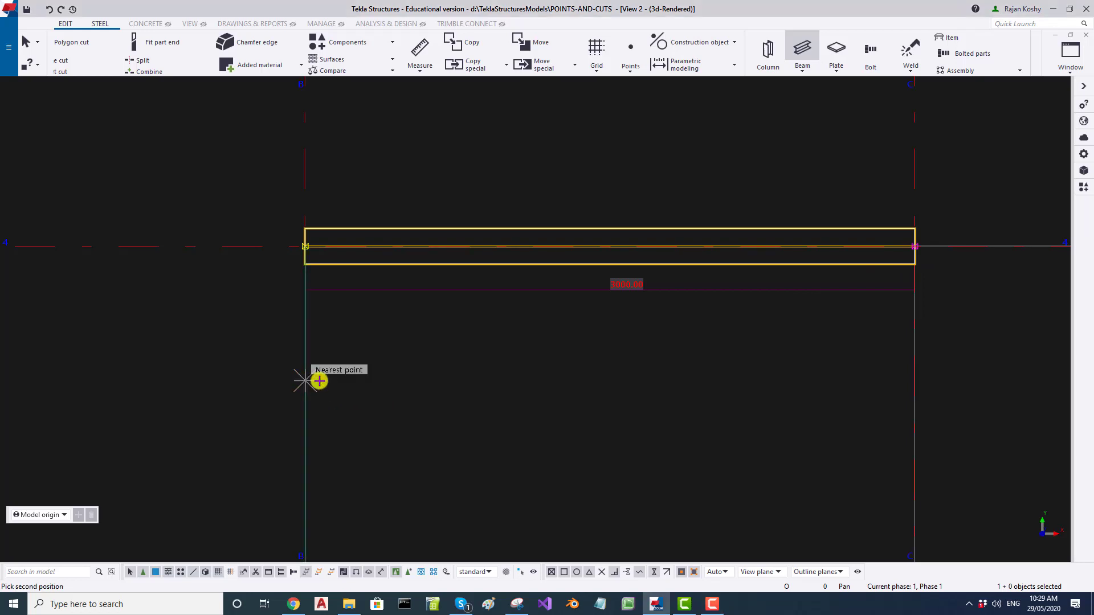
pyautogui.click(911, 380)
pyautogui.press('Escape')
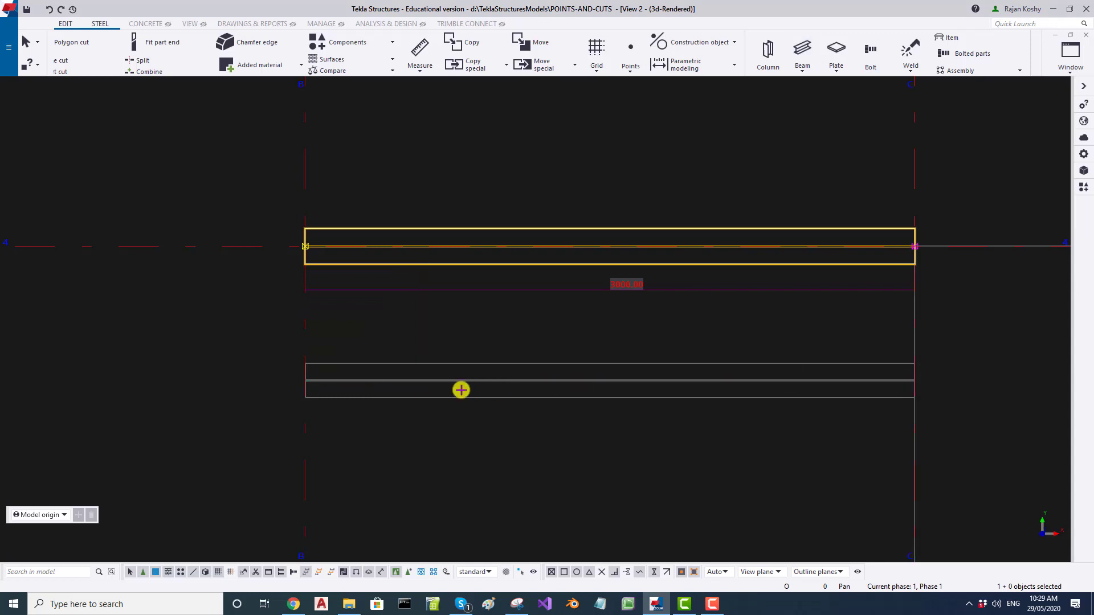
# - Examine the start and end handles of the new beam
pyautogui.click(456, 397)
pyautogui.scroll(2, 289, 393)
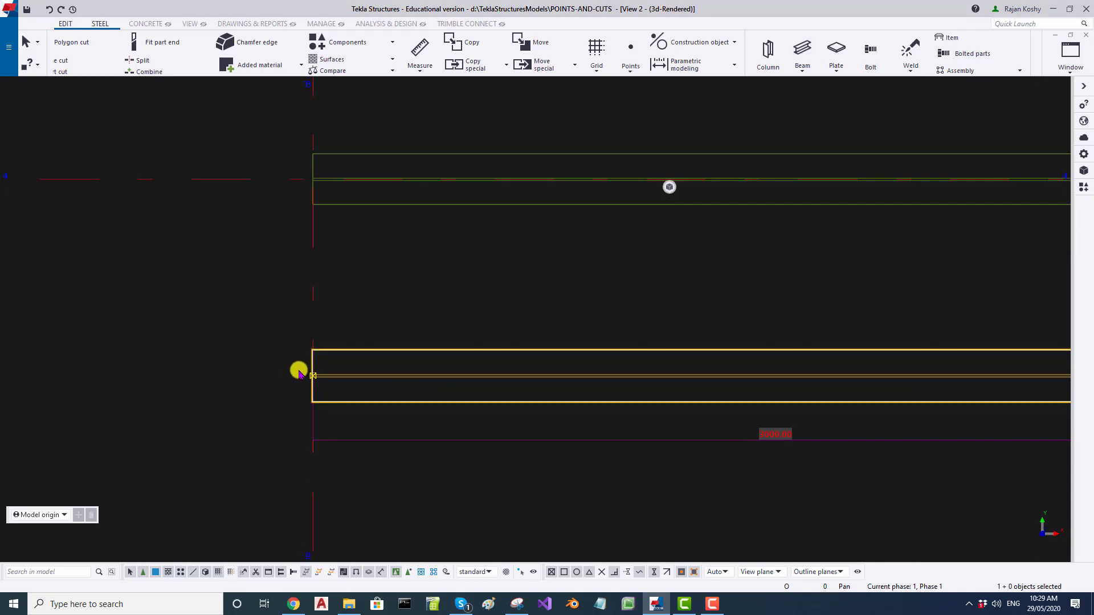
pyautogui.scroll(-1, 557, 371)
pyautogui.moveTo(557, 371); pyautogui.dragTo(398, 363, button='middle')
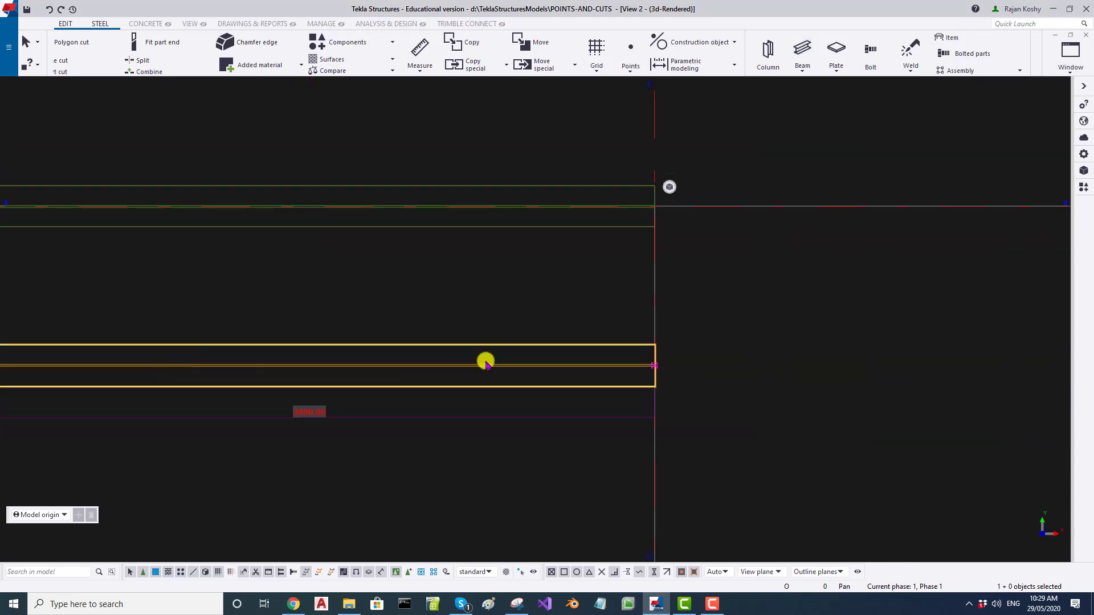
pyautogui.moveTo(640, 366); pyautogui.dragTo(674, 335, button='middle')
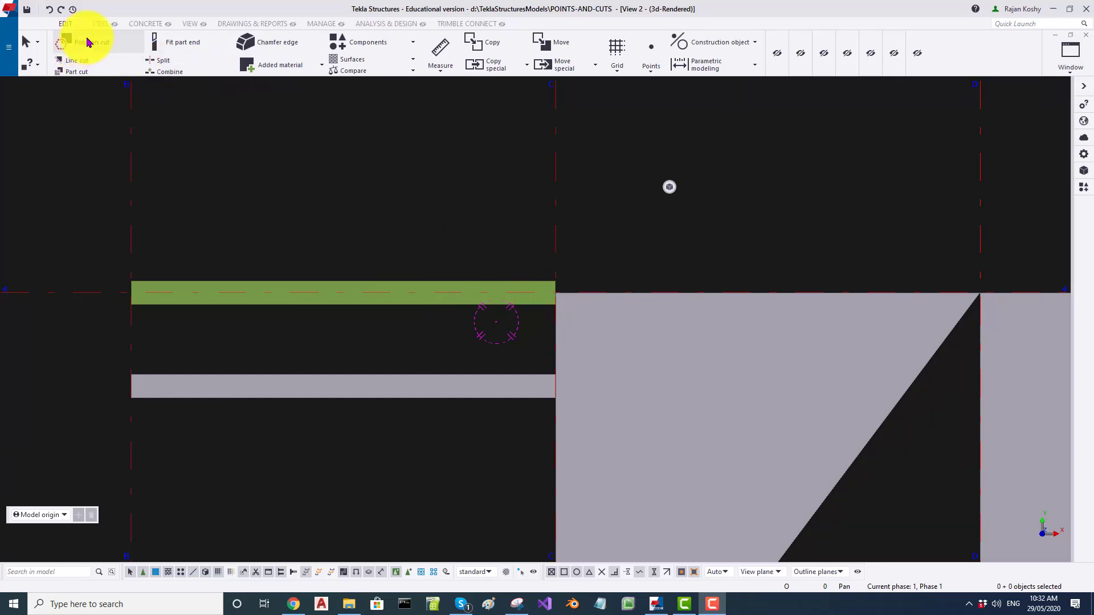
# - Trim the grid line C end of the green beam on grid line 4 with a slanted line cut, removing the end piece
pyautogui.click(67, 27)
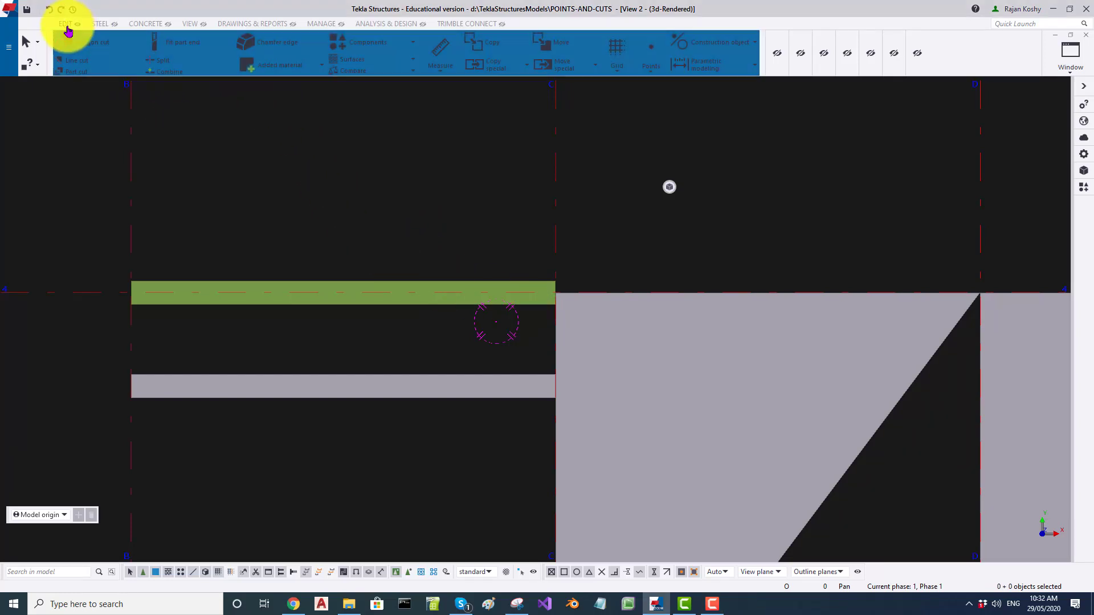
pyautogui.click(77, 61)
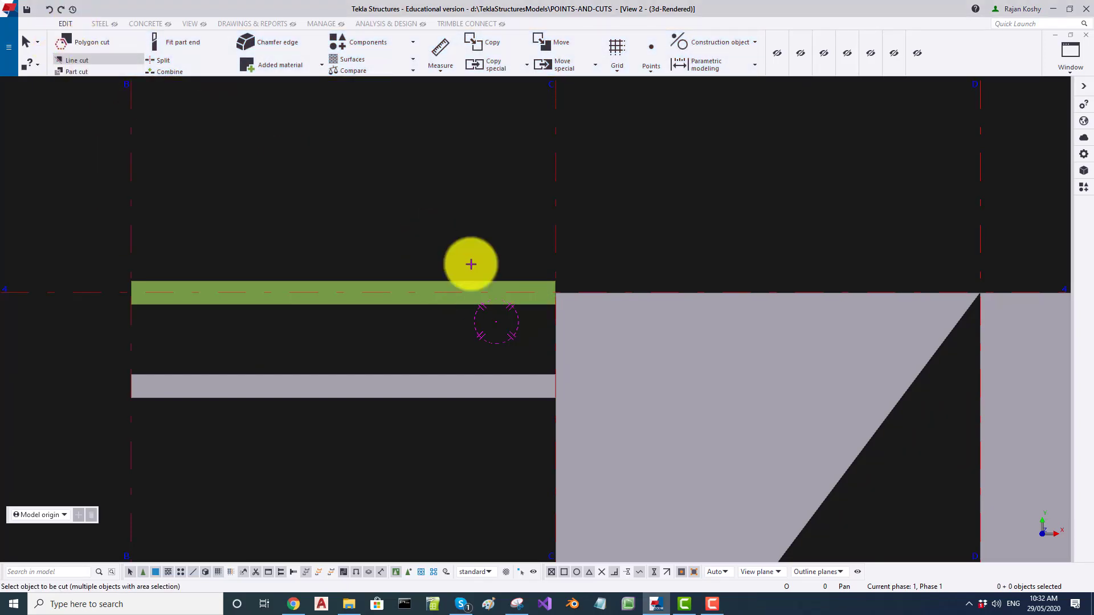
pyautogui.click(418, 306)
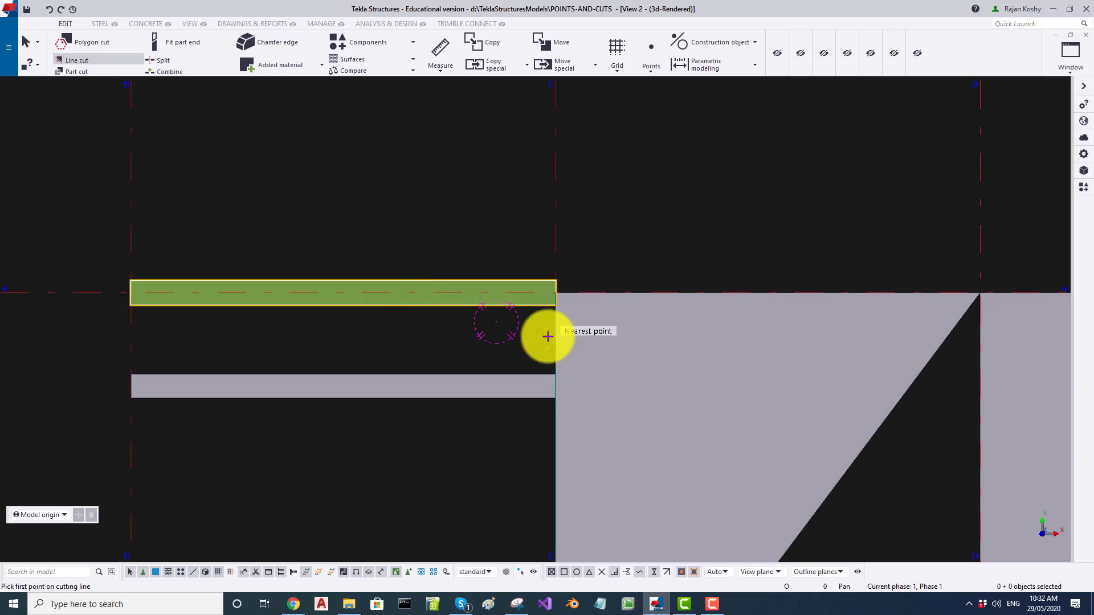
pyautogui.click(519, 254)
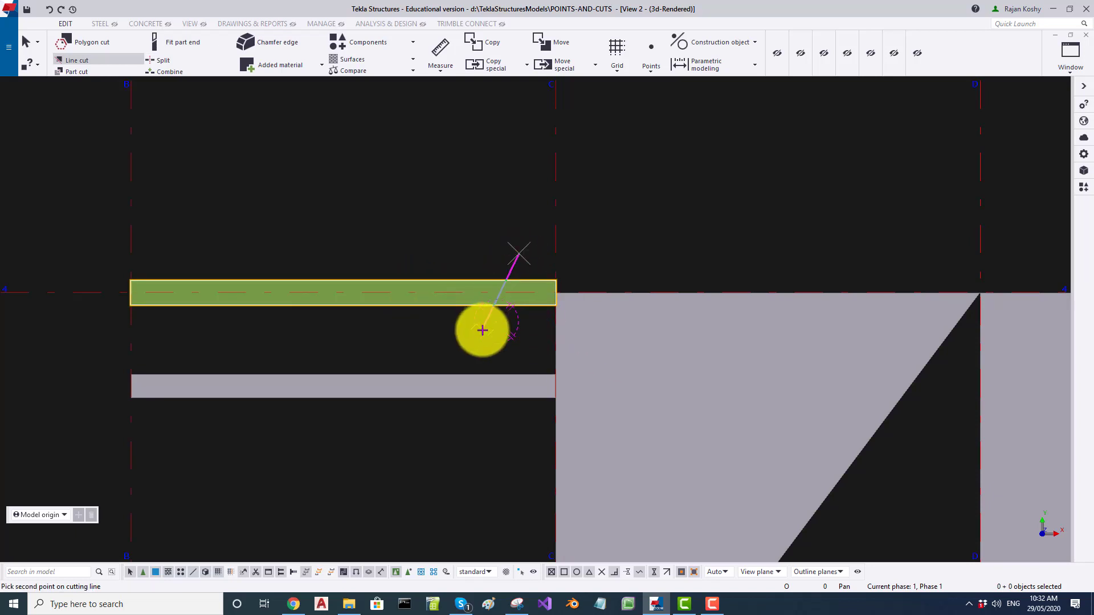
pyautogui.click(476, 334)
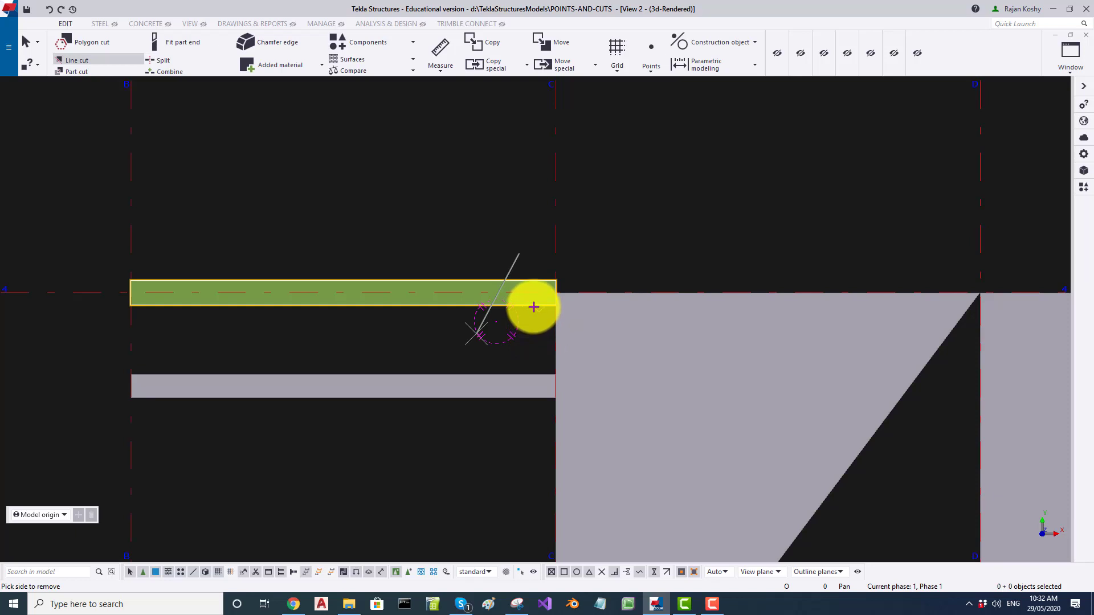
pyautogui.click(532, 305)
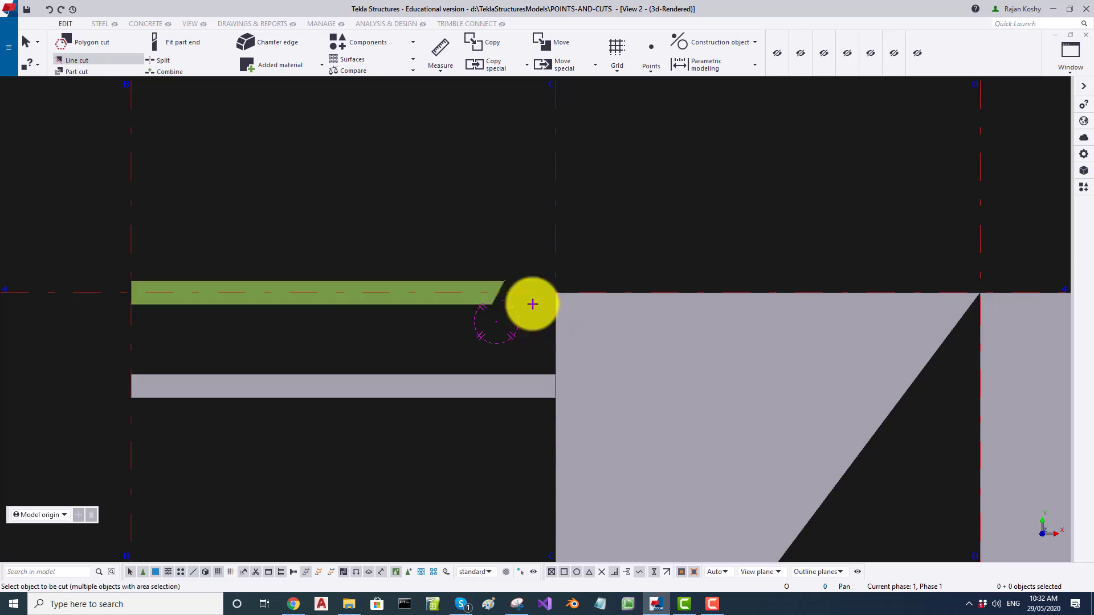
pyautogui.press('Escape')
pyautogui.scroll(2, 504, 299)
pyautogui.keyDown('ctrl'); pyautogui.moveTo(501, 300); pyautogui.dragTo(527, 281, button='middle'); pyautogui.keyUp('ctrl')
pyautogui.click(507, 318)
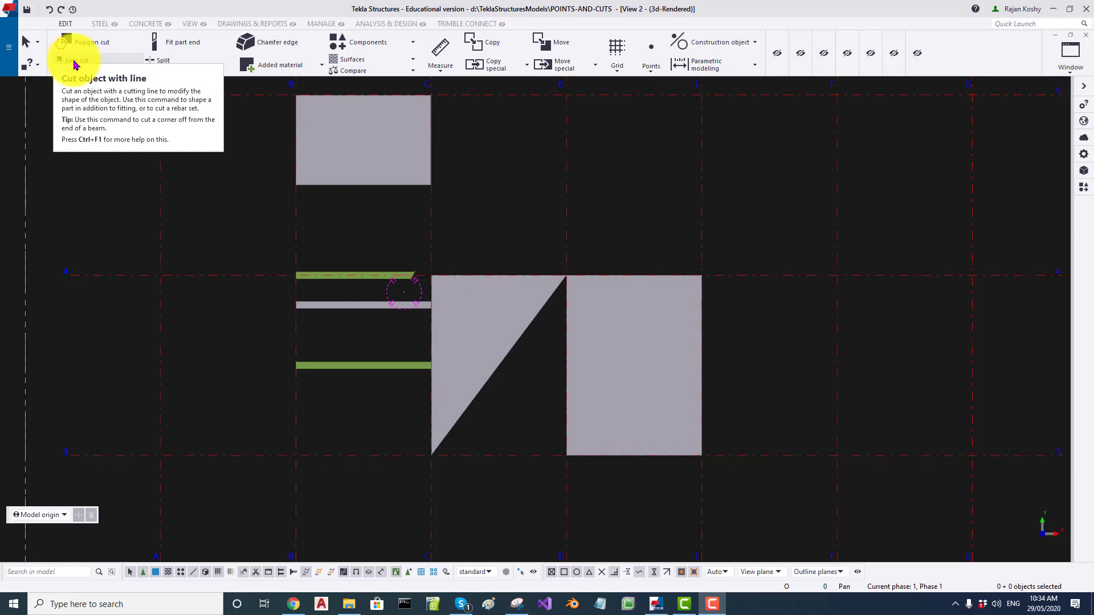
# - Add a second slanted line cut to the green beam on grid line 4, slightly inward from the existing cut
pyautogui.click(74, 61)
pyautogui.scroll(2, 407, 271)
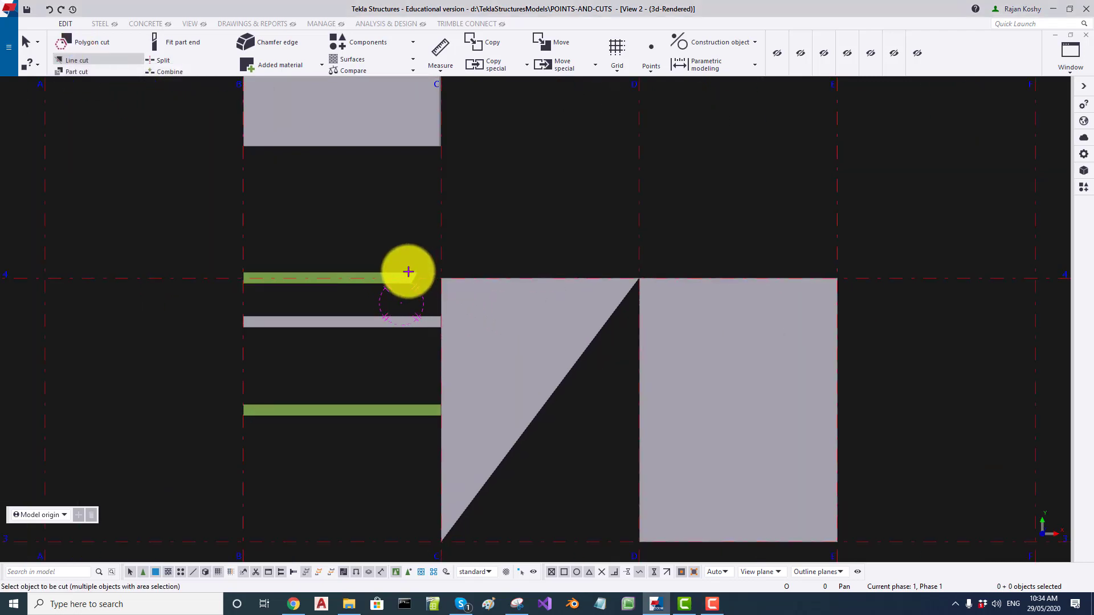
pyautogui.click(388, 285)
pyautogui.scroll(4, 399, 286)
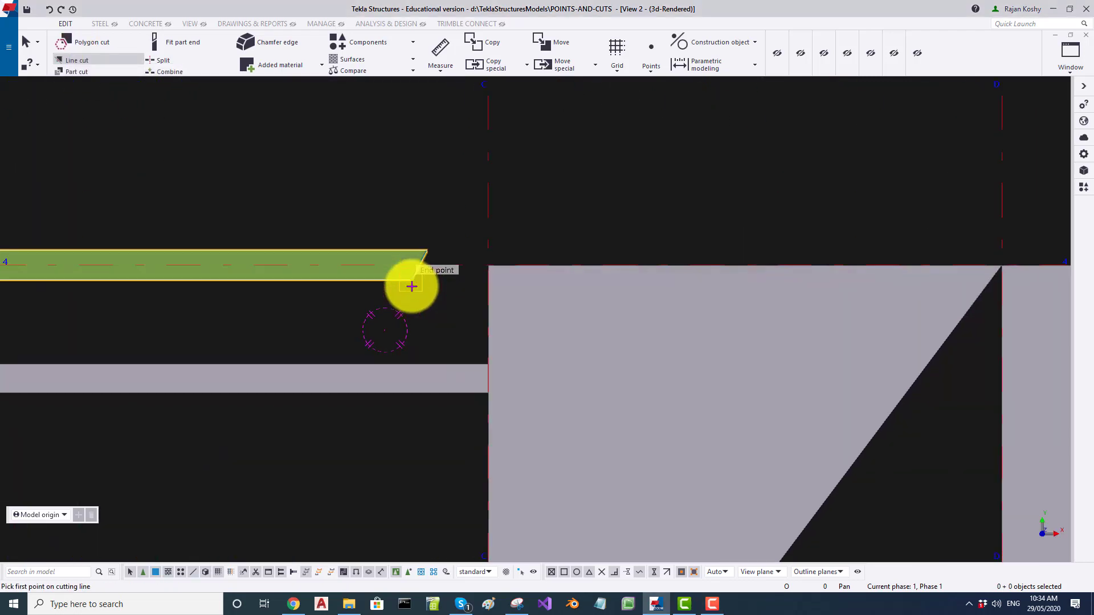
pyautogui.click(399, 235)
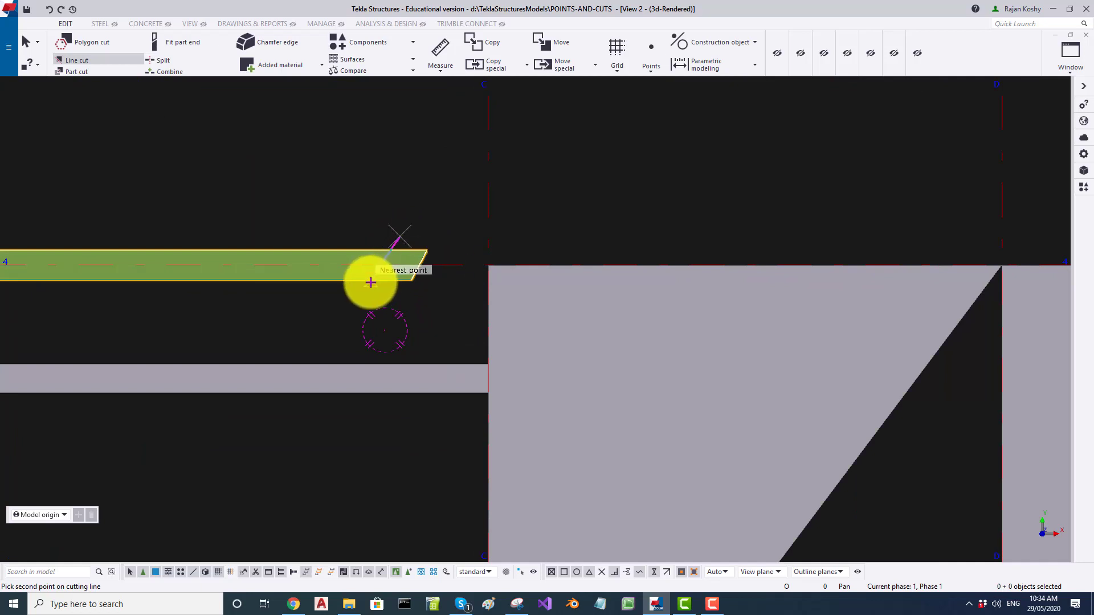
pyautogui.click(399, 281)
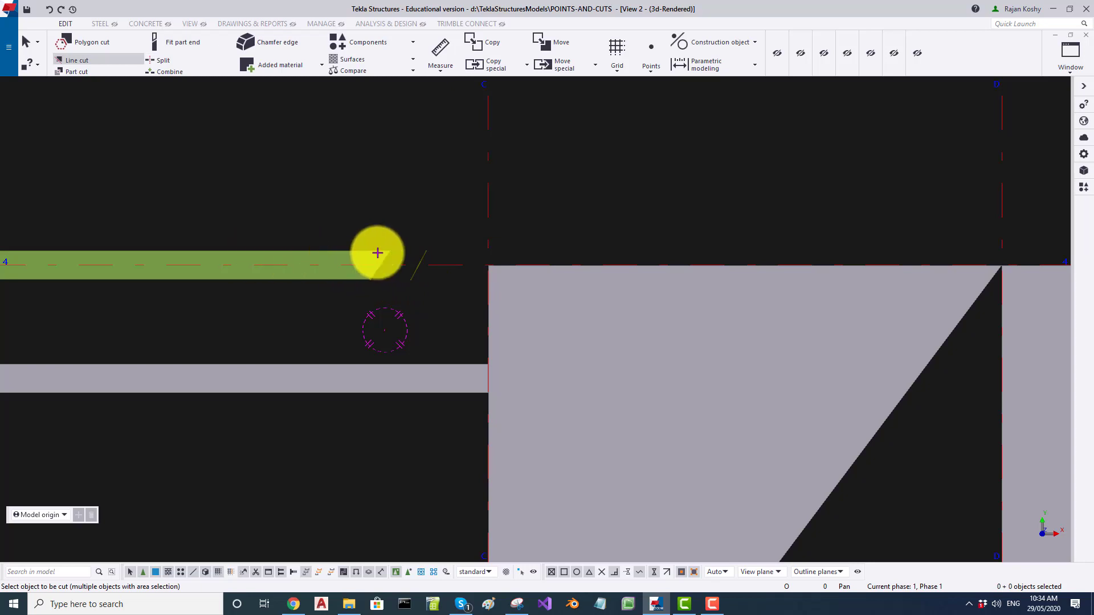
pyautogui.press('Escape')
# - Try to delete the outer line cut beyond the trimmed end of the green beam
pyautogui.moveTo(427, 294)
pyautogui.keyDown('ctrl'); pyautogui.mouseDown(button='middle')
pyautogui.moveTo(425, 235)
pyautogui.moveTo(426, 288)
pyautogui.moveTo(428, 276)
pyautogui.mouseUp(button='middle'); pyautogui.keyUp('ctrl')
pyautogui.click(430, 276)
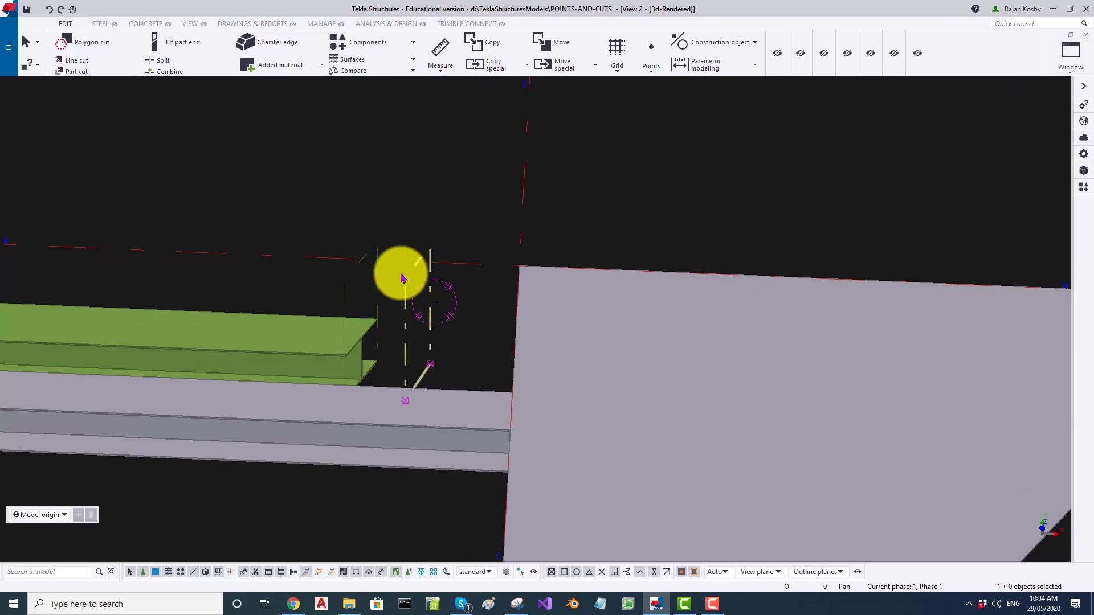
pyautogui.click(444, 222)
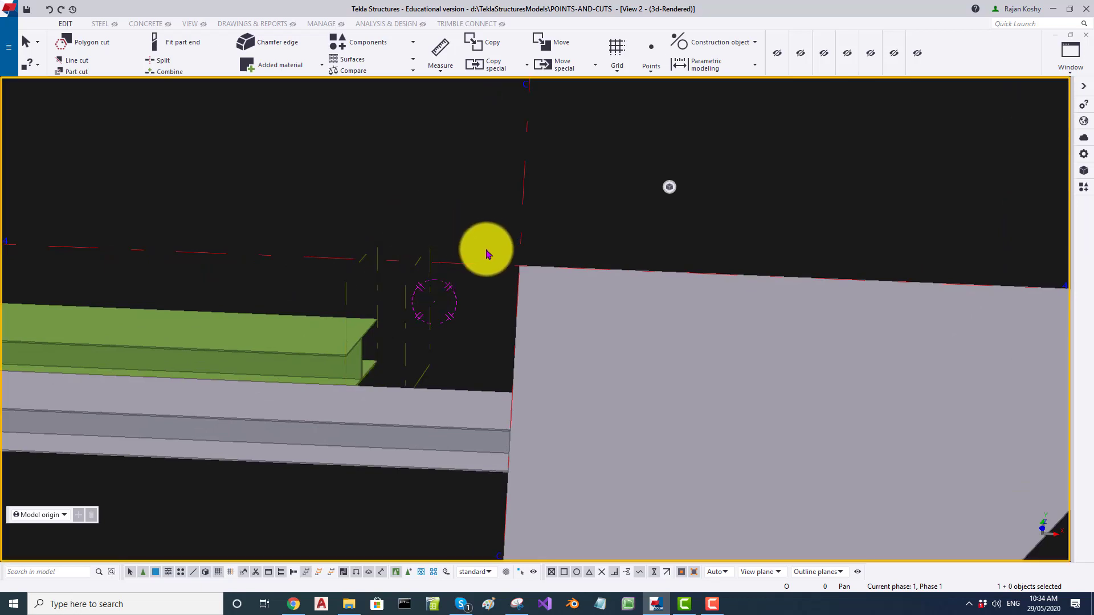
pyautogui.click(430, 272)
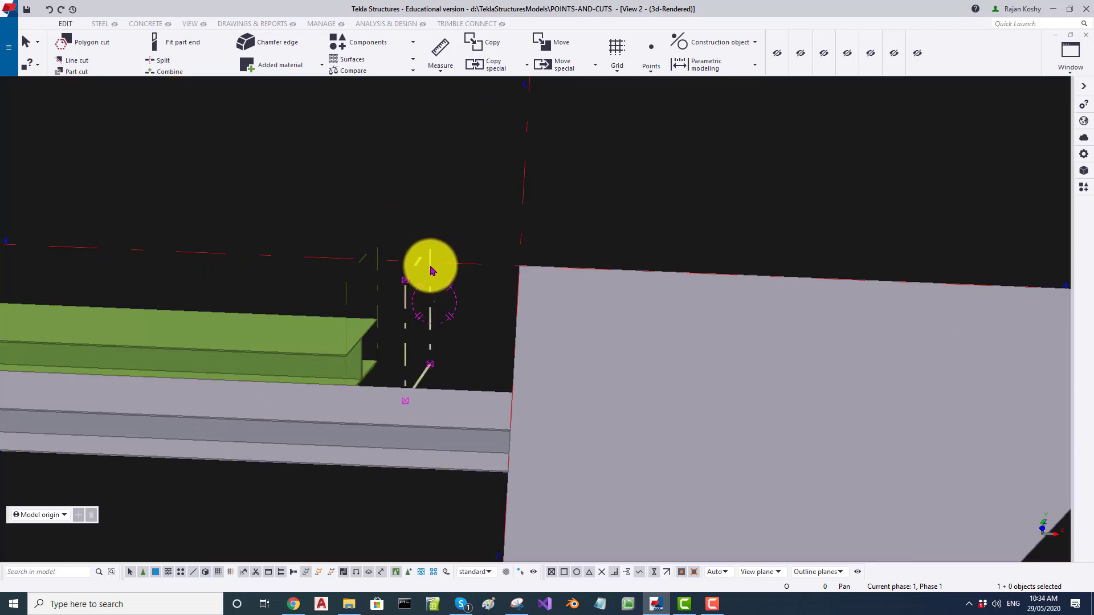
pyautogui.press('Delete')
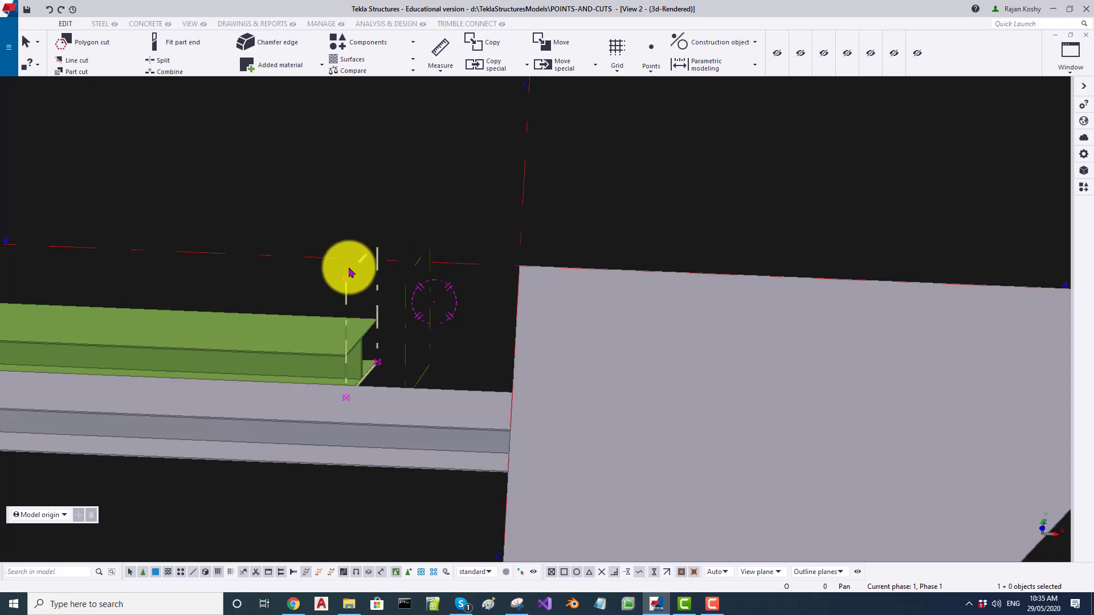
# - Move the inner line cut on the green beam linearly with dX -200 and expand the view depth to include it
pyautogui.click(349, 273)
pyautogui.keyDown('ctrl'); pyautogui.moveTo(450, 300); pyautogui.dragTo(419, 243, button='middle'); pyautogui.keyUp('ctrl')
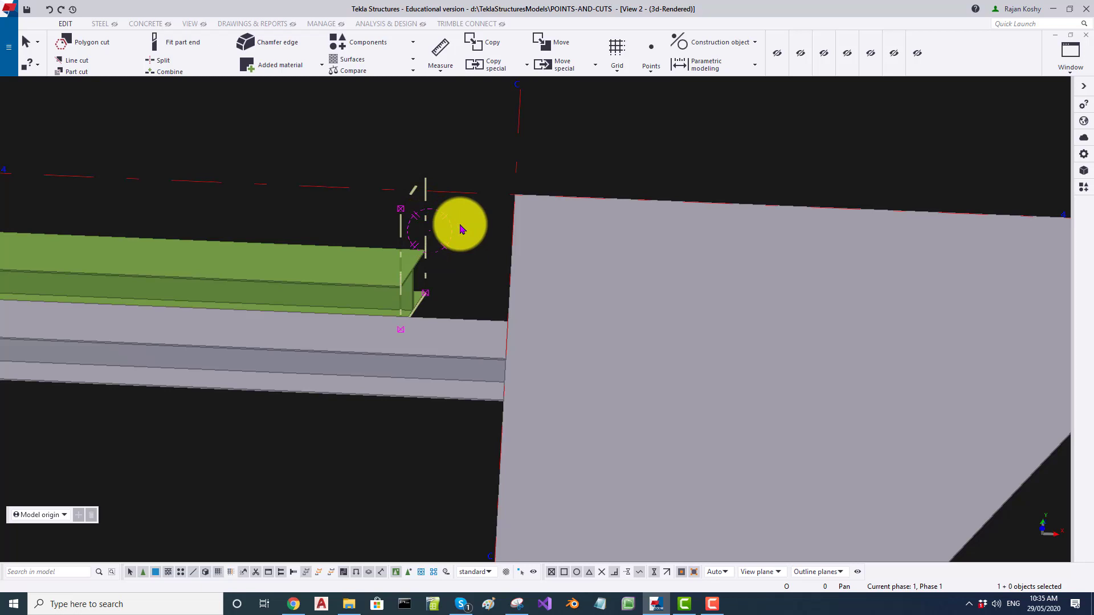
pyautogui.keyDown('ctrl'); pyautogui.moveTo(462, 229); pyautogui.dragTo(362, 215, button='middle'); pyautogui.keyUp('ctrl')
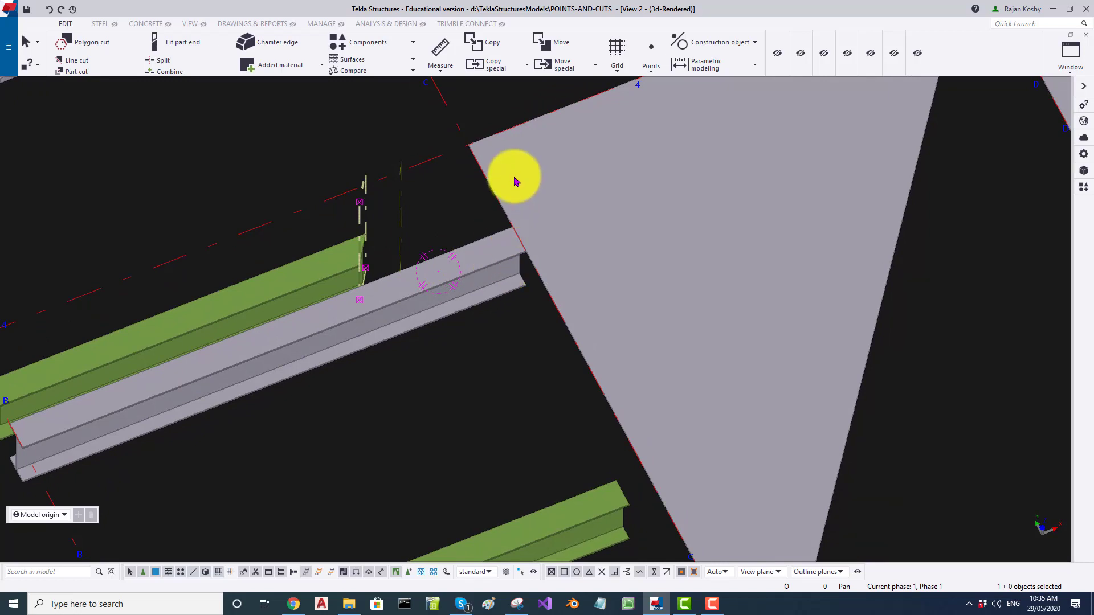
pyautogui.click(592, 70)
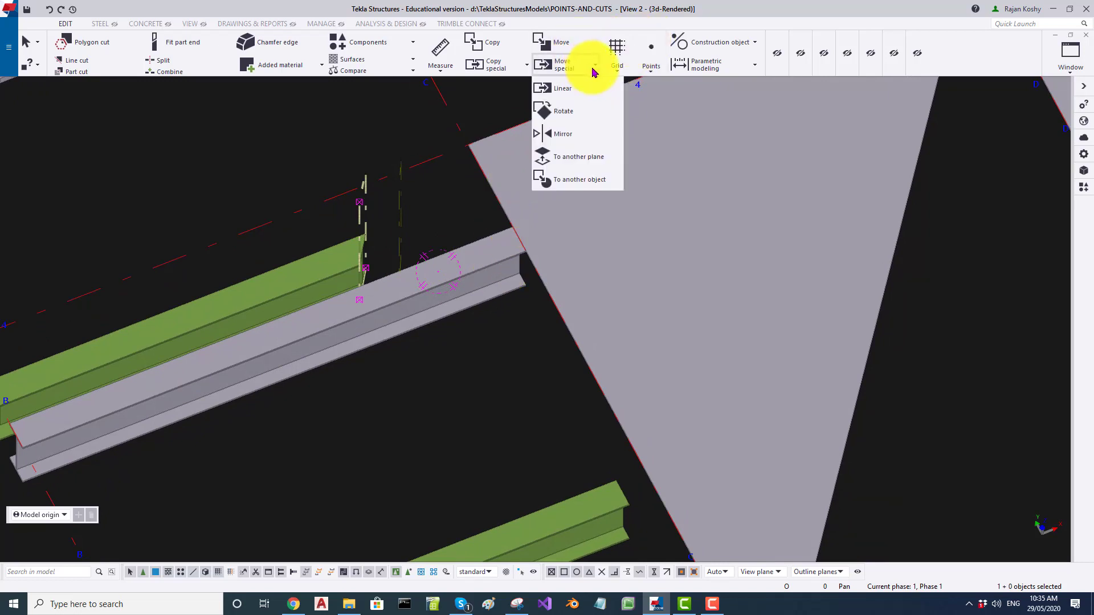
pyautogui.click(587, 90)
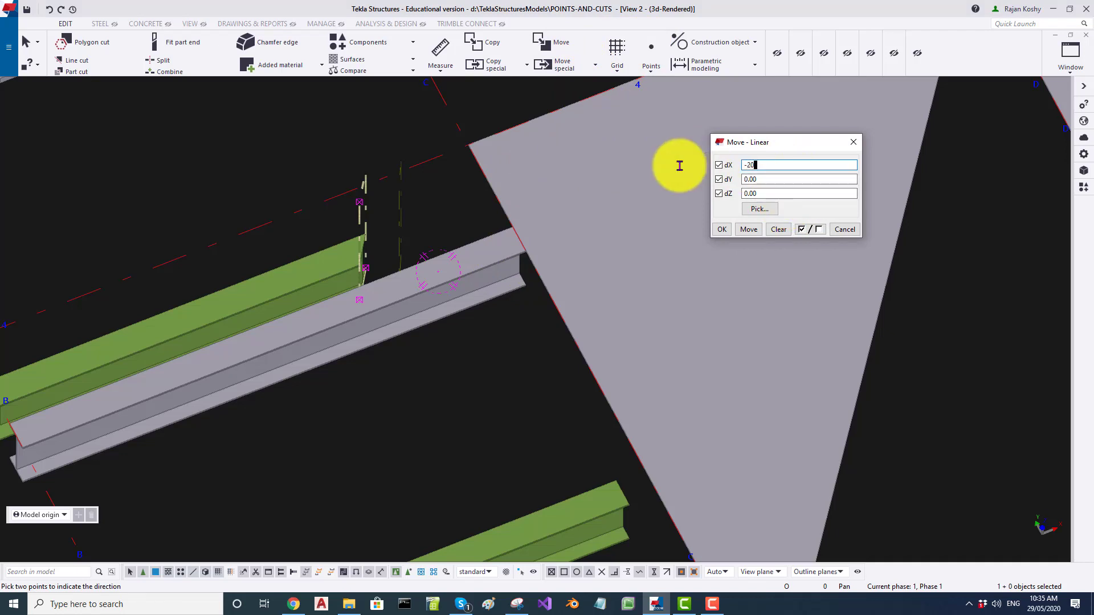
pyautogui.click(747, 229)
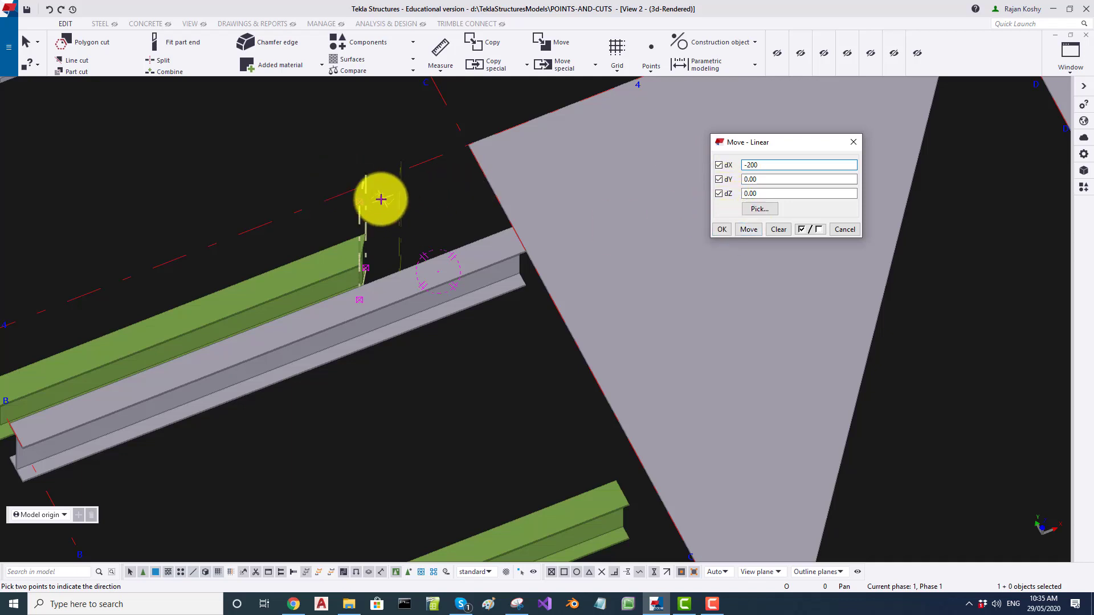
pyautogui.click(750, 230)
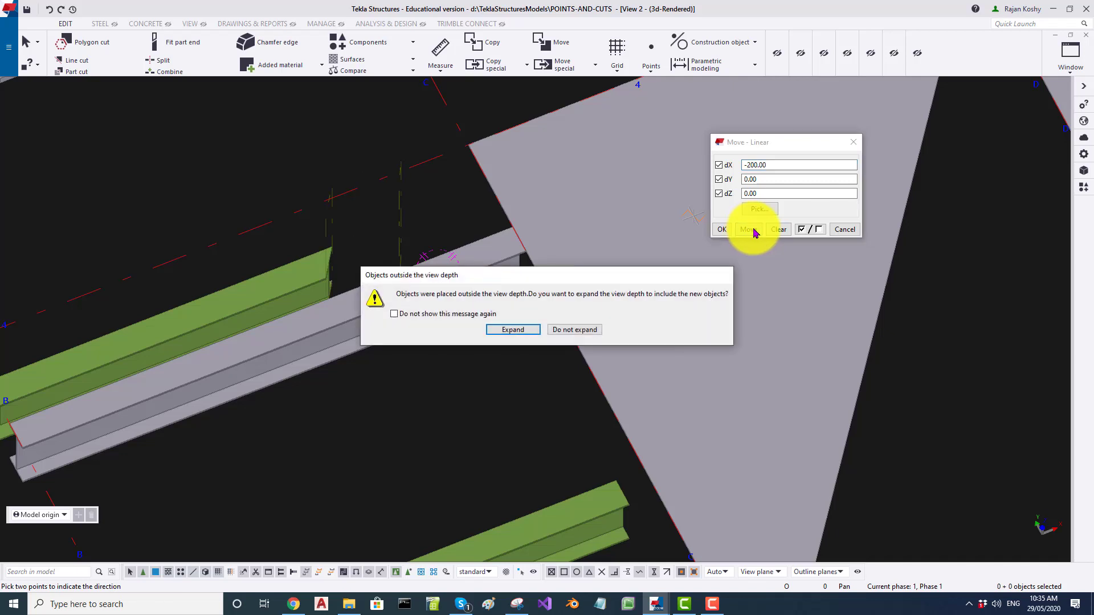
pyautogui.click(519, 333)
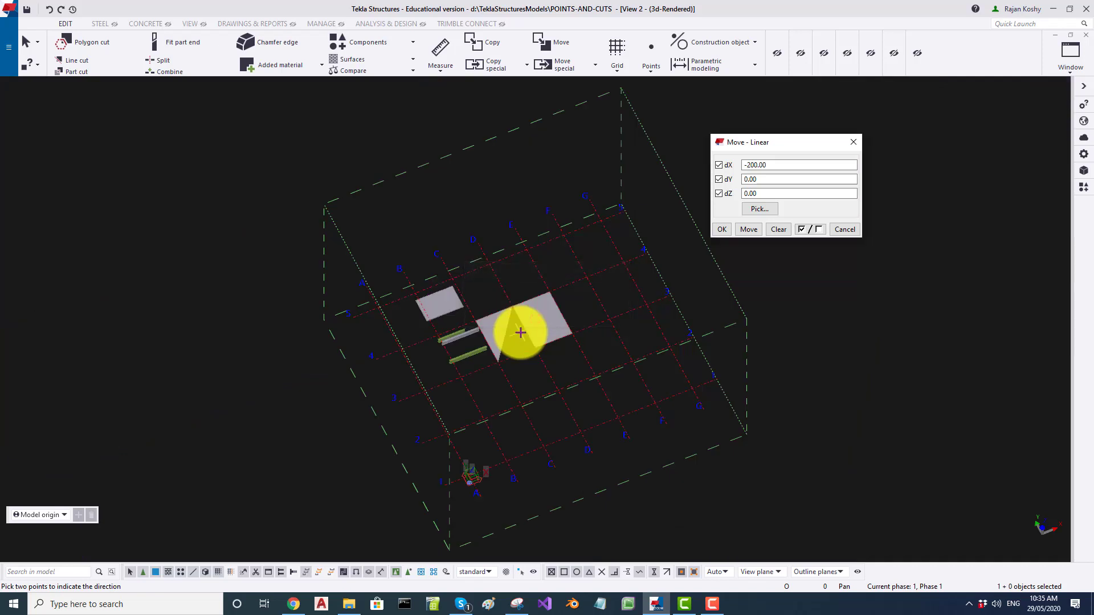
pyautogui.scroll(8, 520, 333)
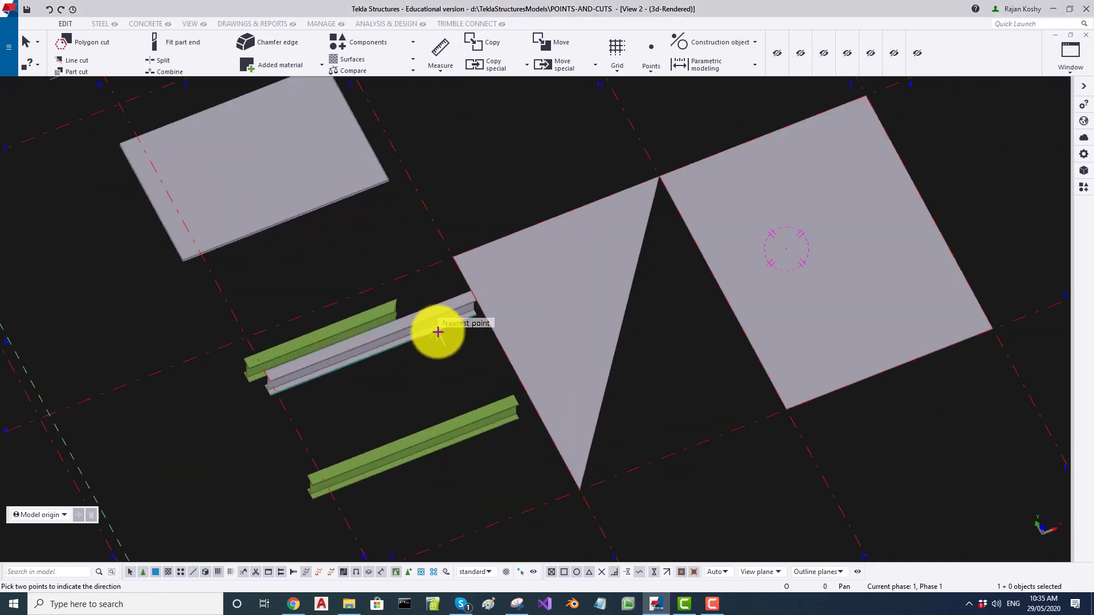
pyautogui.scroll(6, 431, 335)
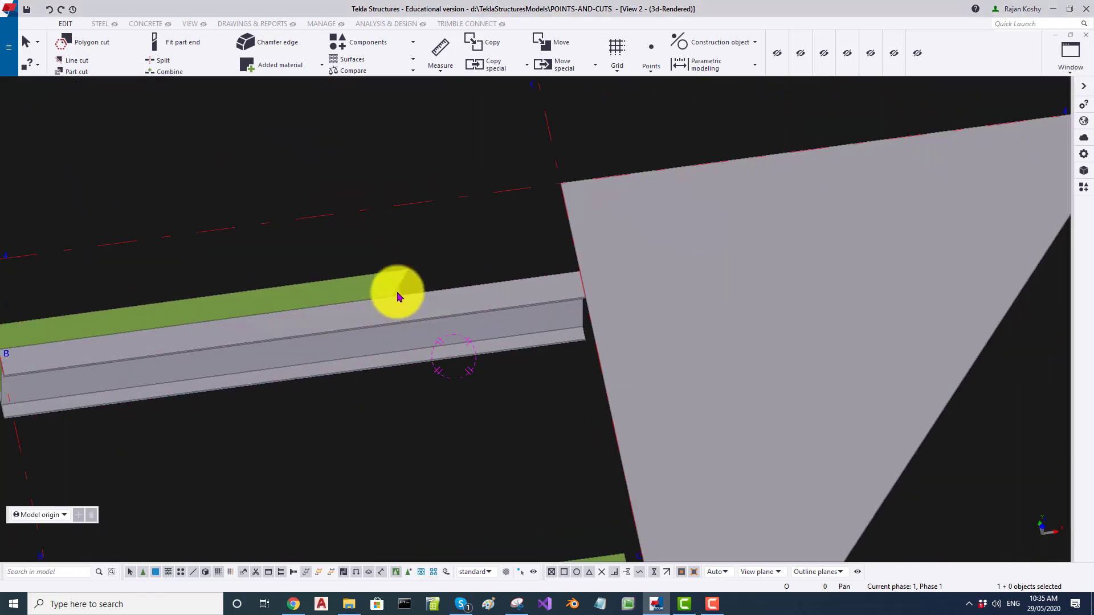
# - Delete both line cuts at the grid line C end of the green beam, first the outer one, then the moved one
pyautogui.click(393, 287)
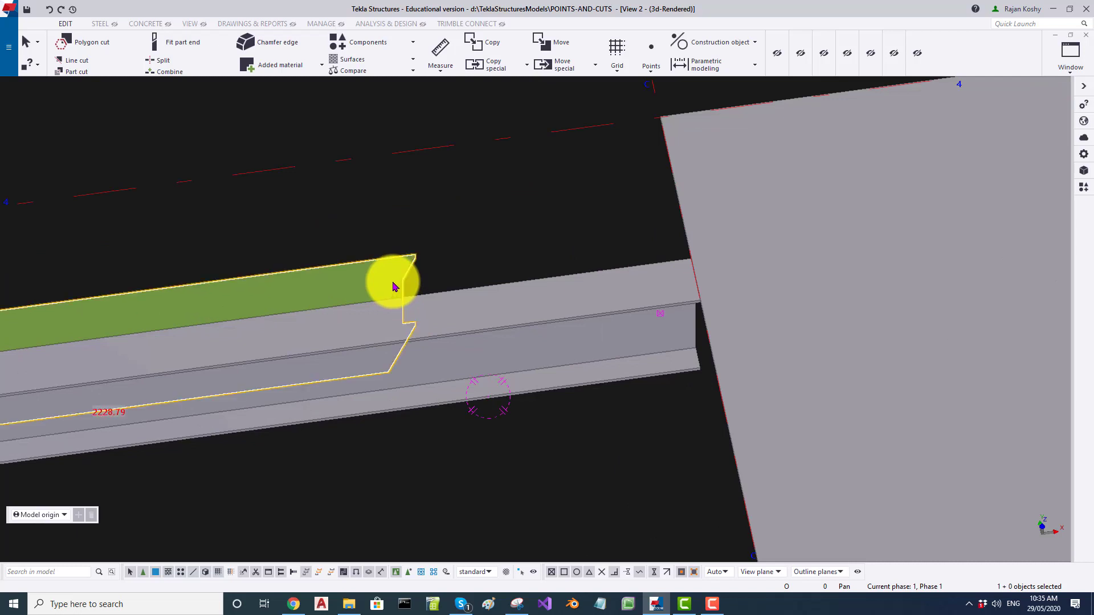
pyautogui.click(429, 270)
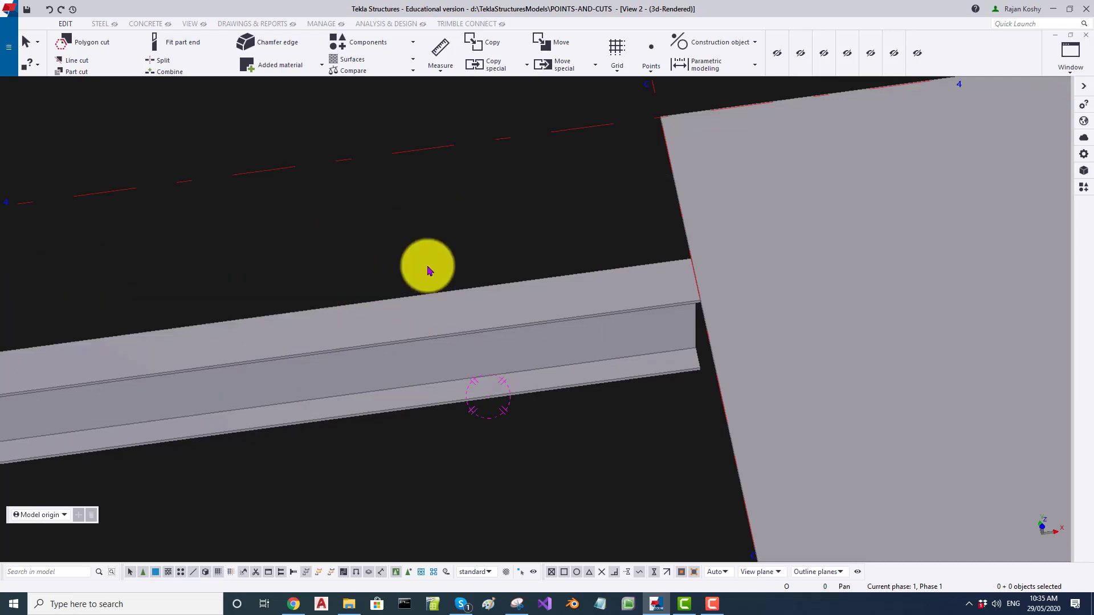
pyautogui.click(429, 270)
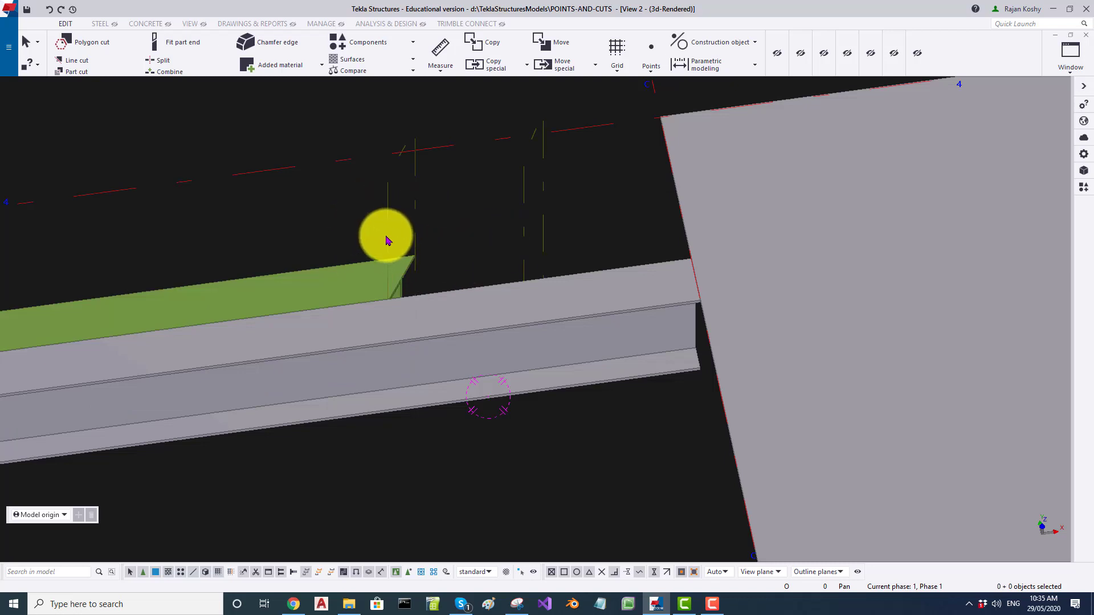
pyautogui.scroll(-2, 385, 239)
pyautogui.scroll(-1, 436, 233)
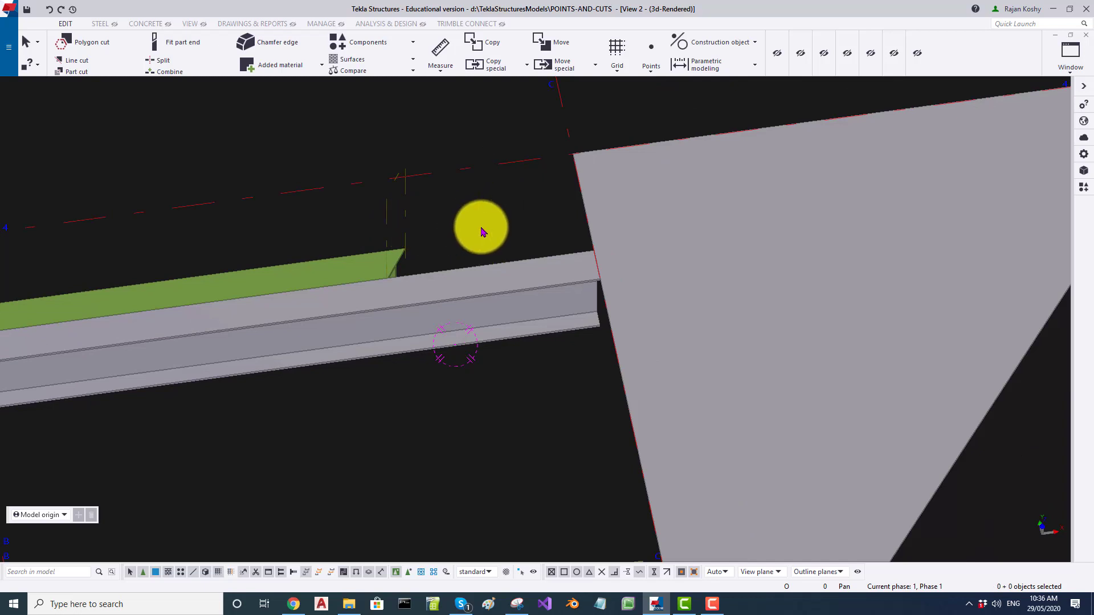
pyautogui.click(408, 229)
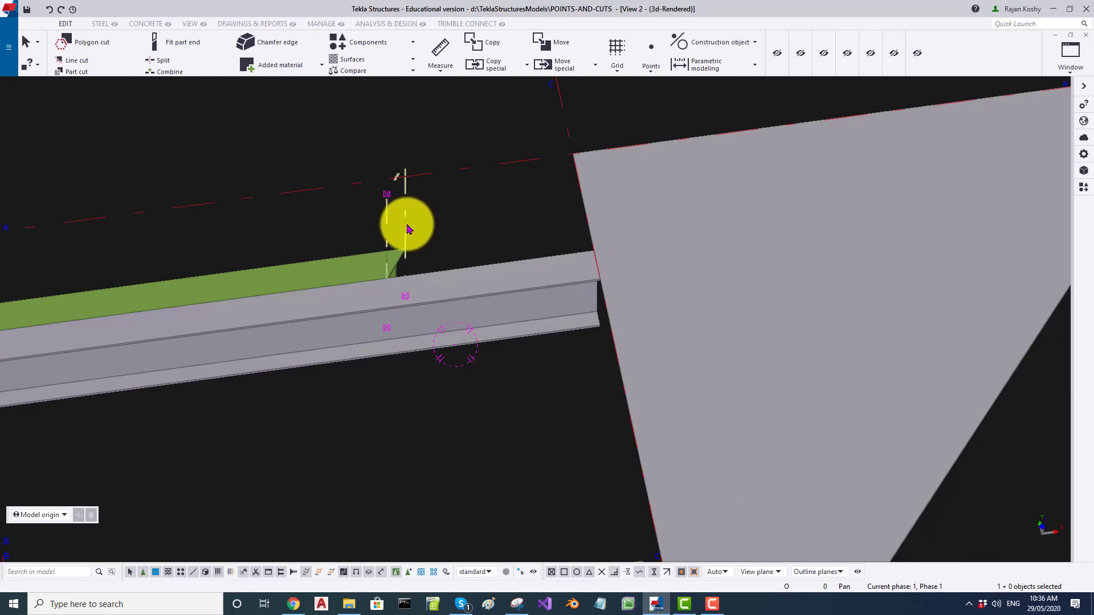
pyautogui.press('Delete')
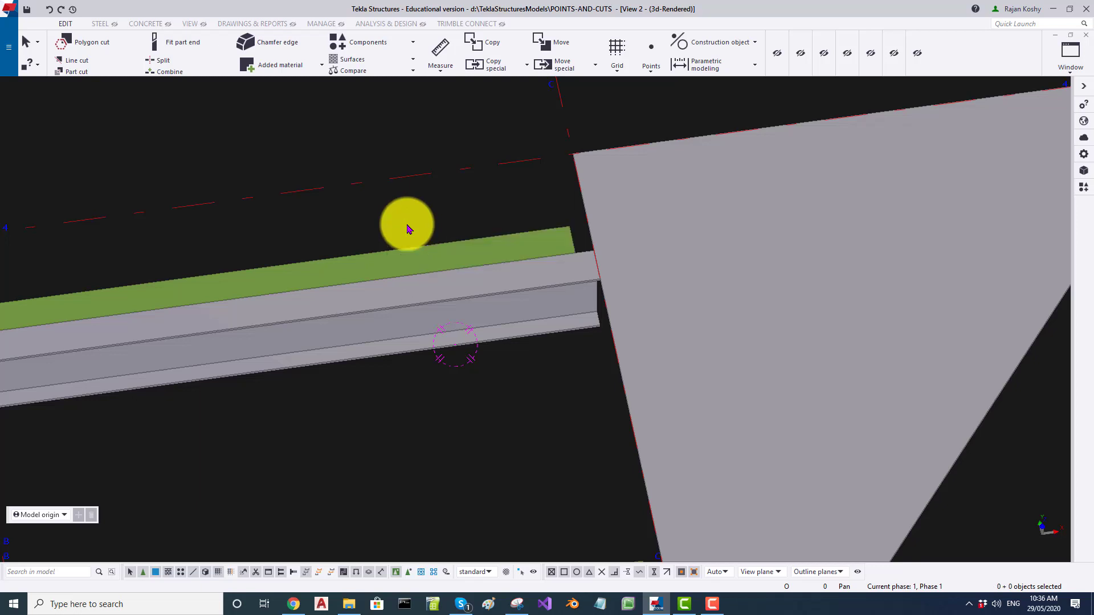
# - Move the line cut at the end of the green beam six times linearly with dX 100, past the beam's end
pyautogui.scroll(-3, 408, 229)
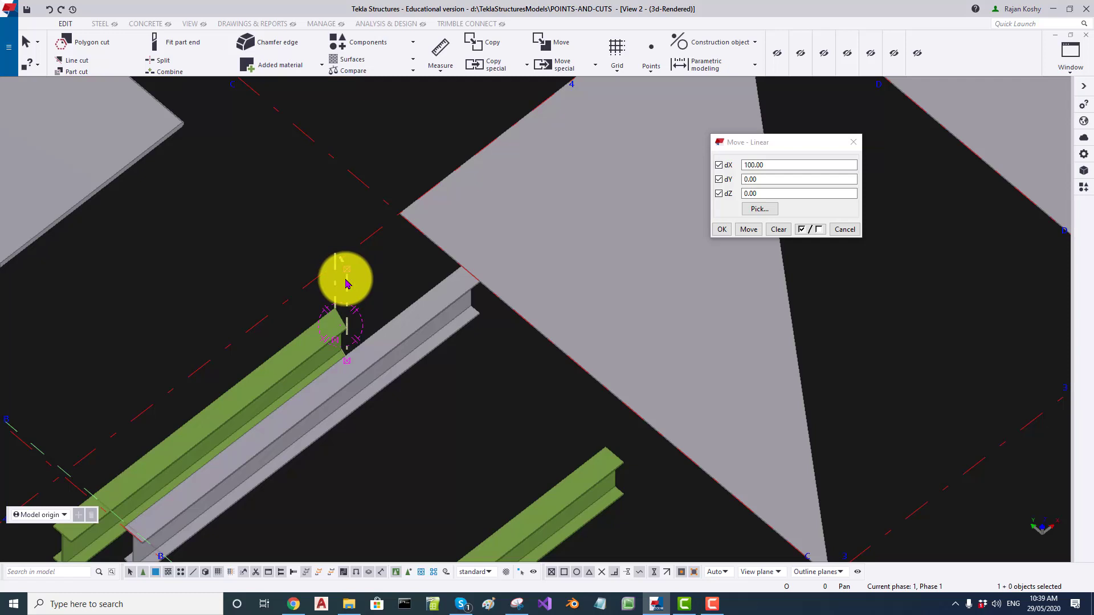
pyautogui.moveTo(393, 281); pyautogui.dragTo(350, 306, button='middle')
pyautogui.scroll(4, 349, 305)
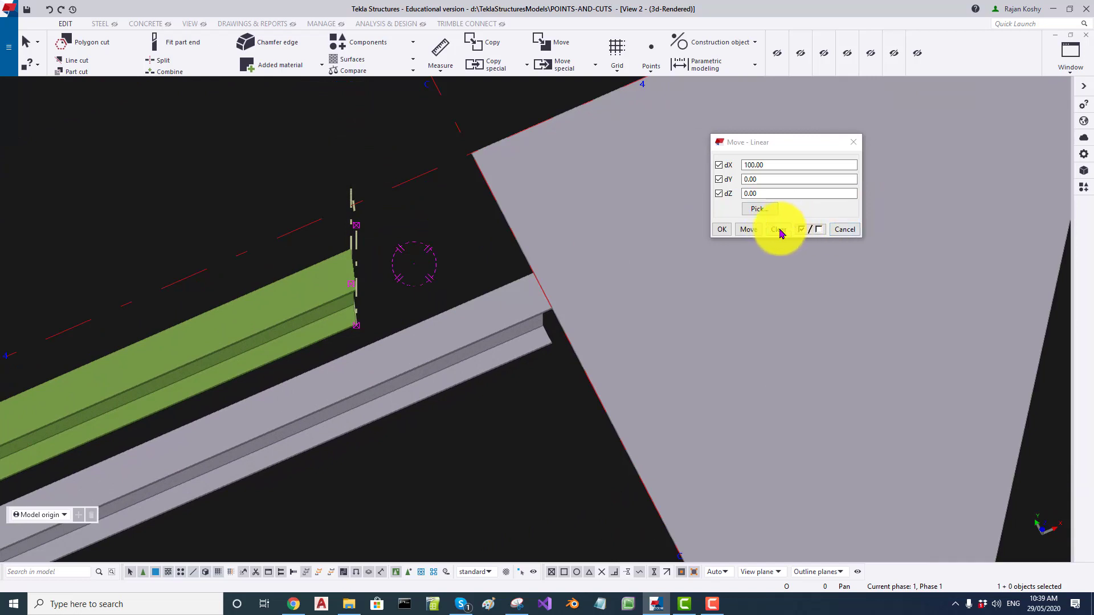
pyautogui.click(303, 293)
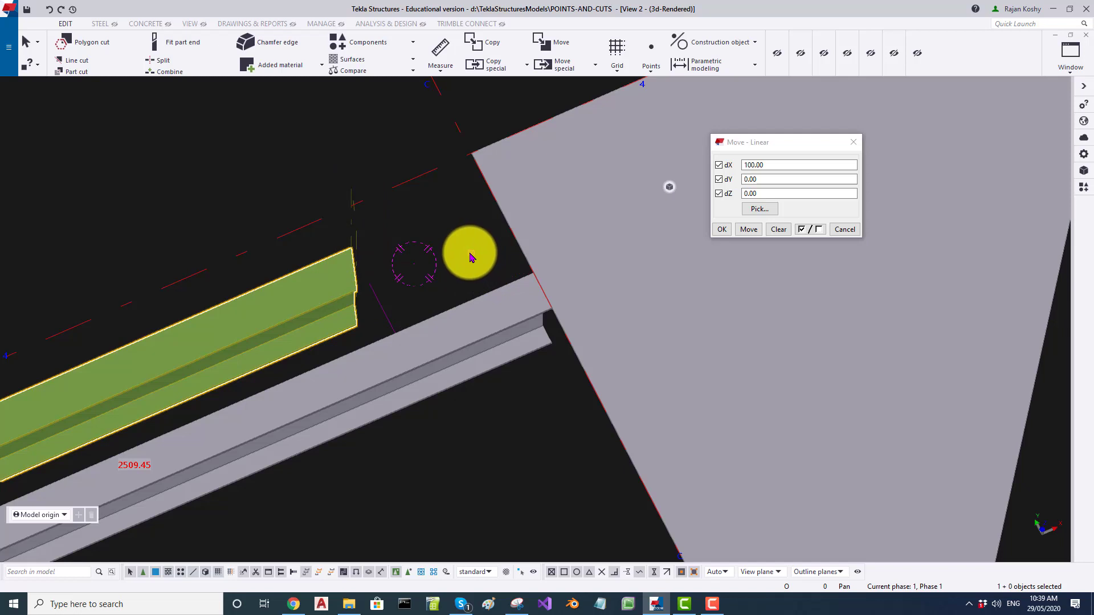
pyautogui.click(353, 232)
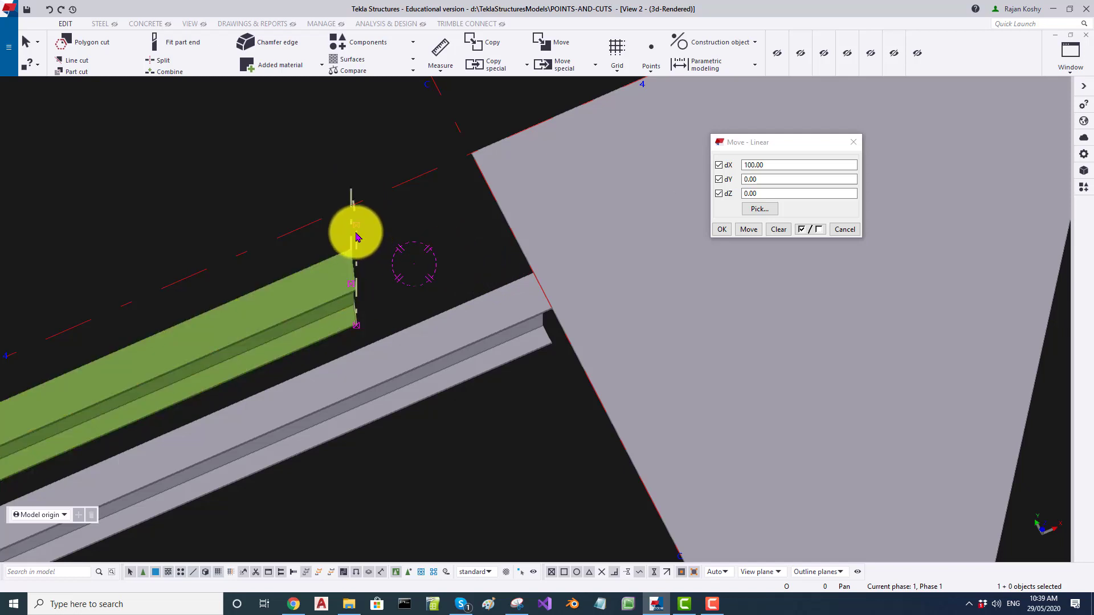
pyautogui.click(747, 230)
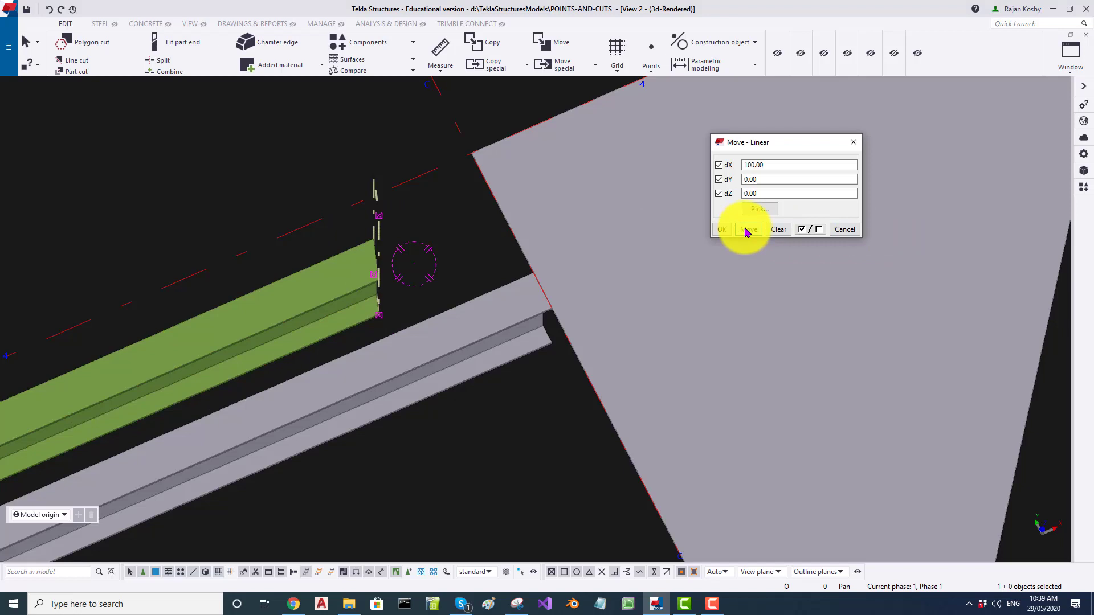
pyautogui.click(747, 230)
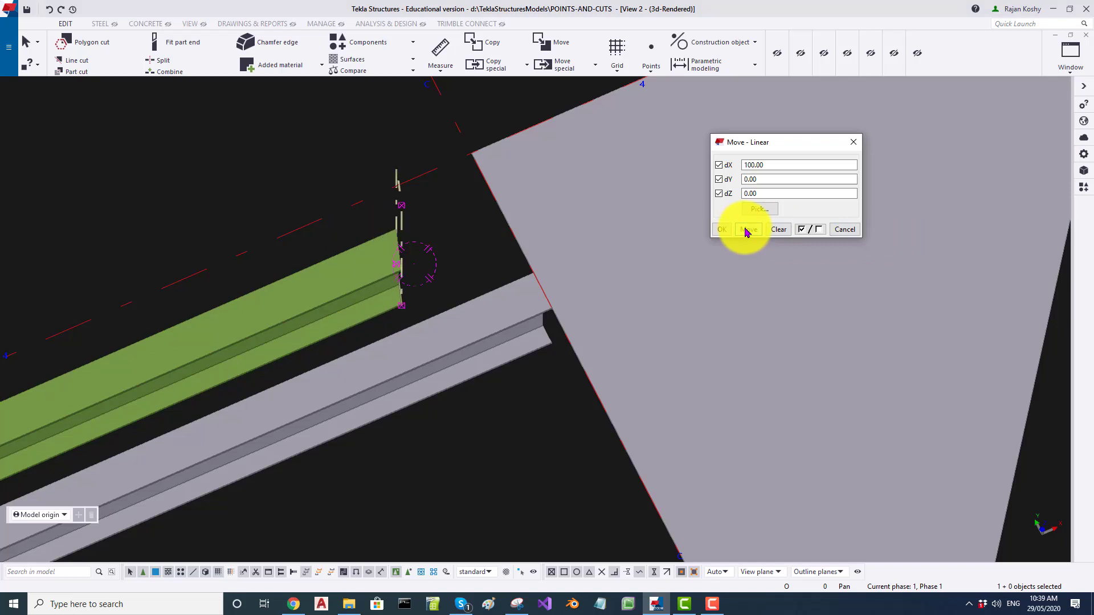
pyautogui.click(747, 230)
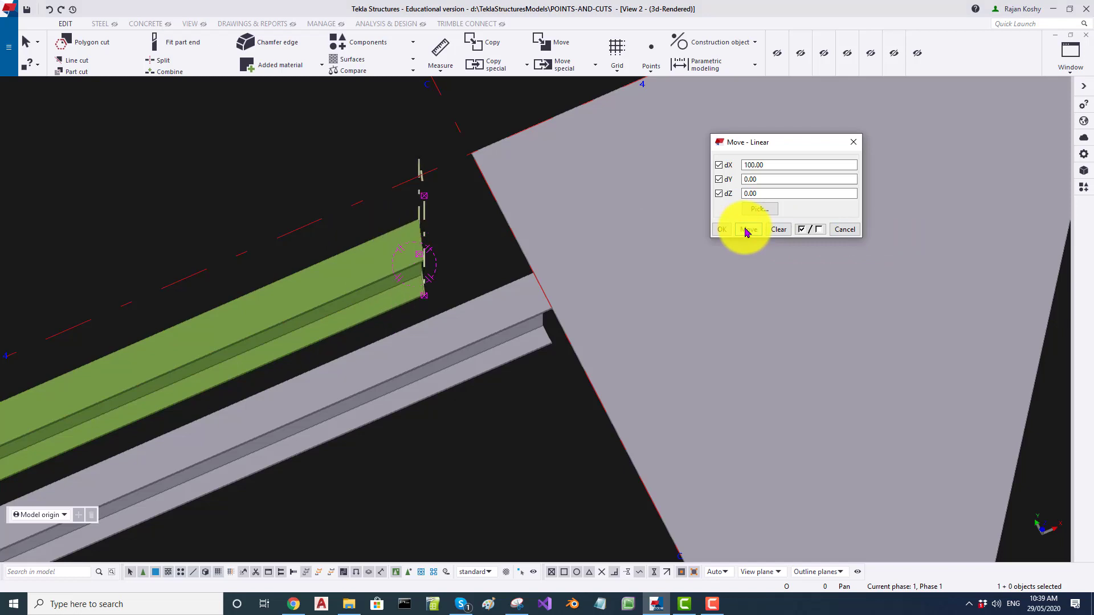
pyautogui.click(747, 230)
pyautogui.click(747, 230)
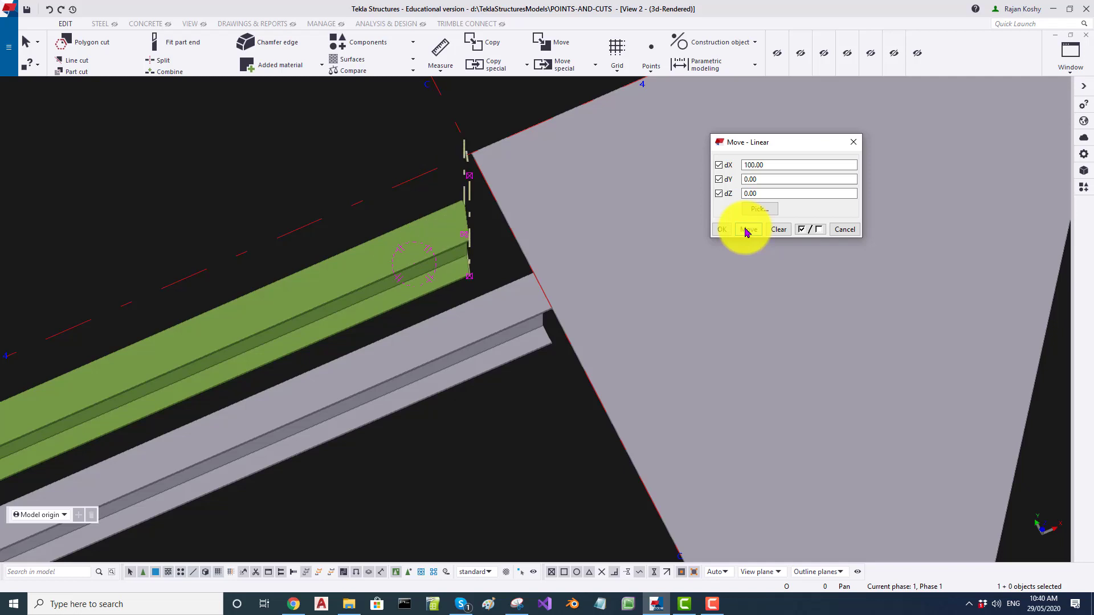
pyautogui.click(747, 230)
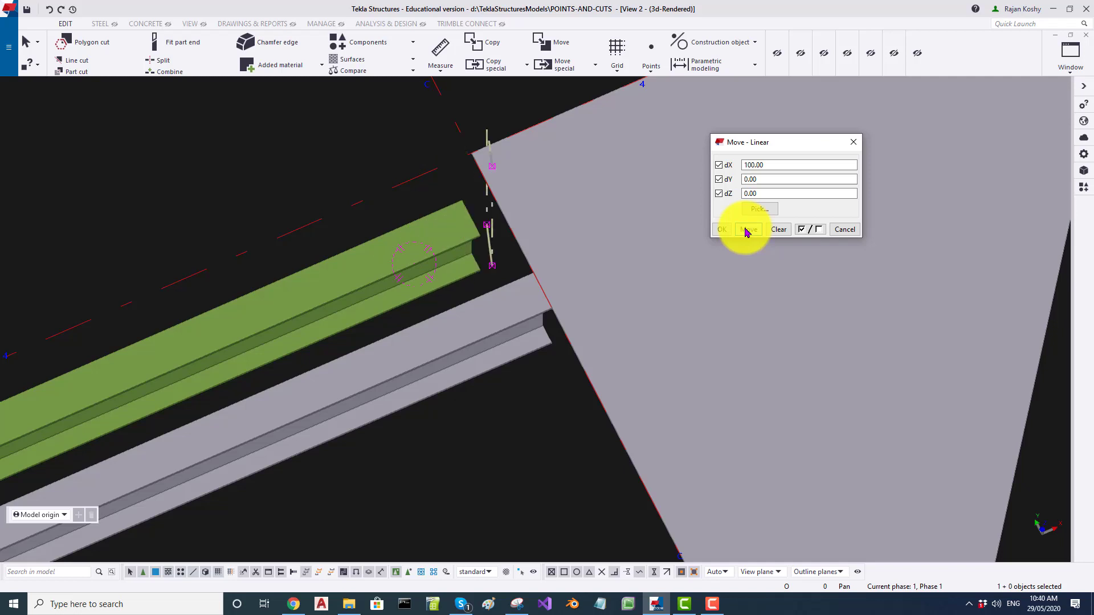
# - Check the green beam's length and its end relative to the line cut moved beyond it
pyautogui.click(440, 228)
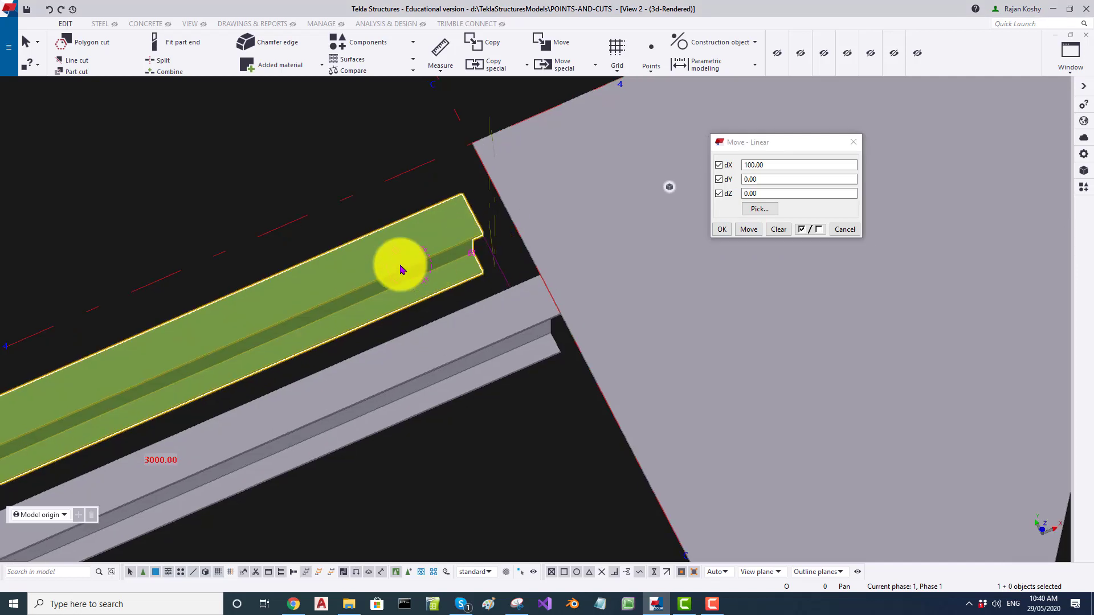
pyautogui.scroll(-1, 471, 261)
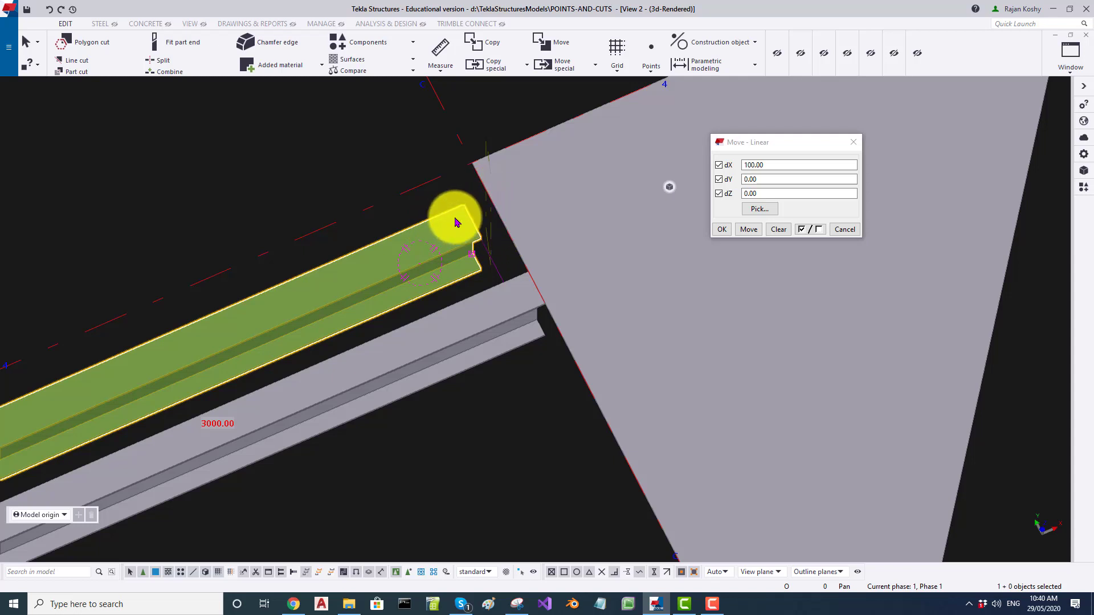
pyautogui.scroll(-1, 454, 219)
pyautogui.scroll(-1, 455, 219)
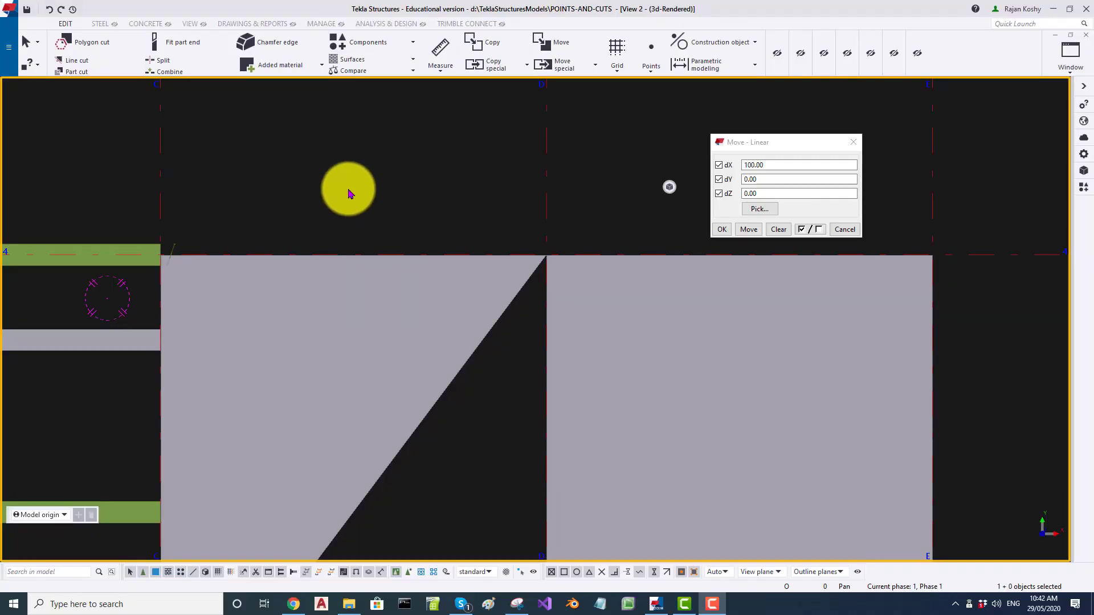
# - Cut off the triangular plate's tip near grid intersection D/4 with a slanted line cut, removing the outer side
pyautogui.scroll(-2, 349, 194)
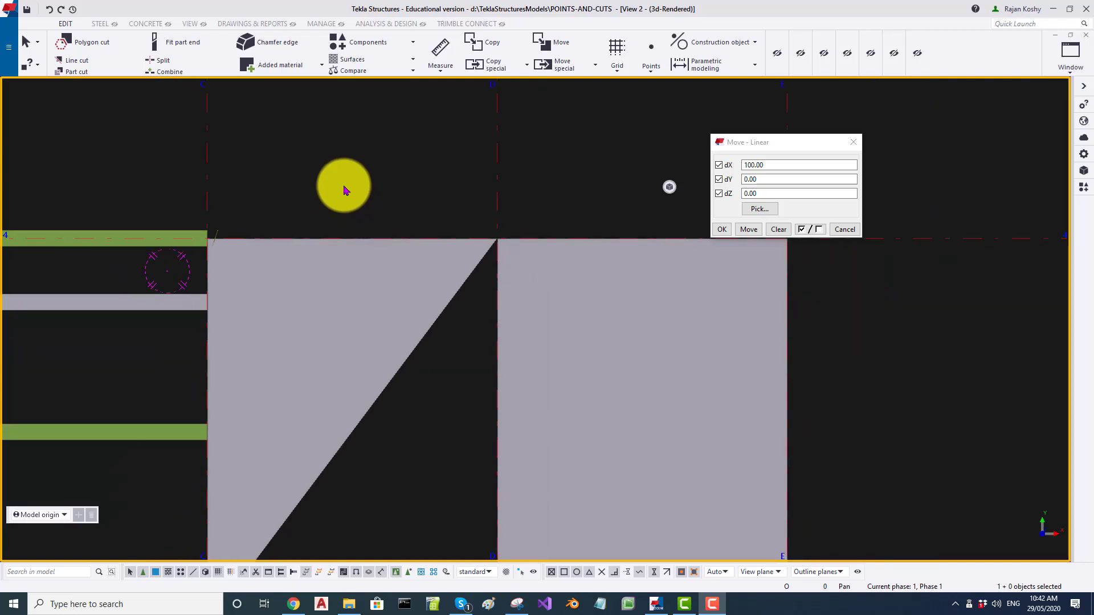
pyautogui.click(416, 335)
pyautogui.click(80, 60)
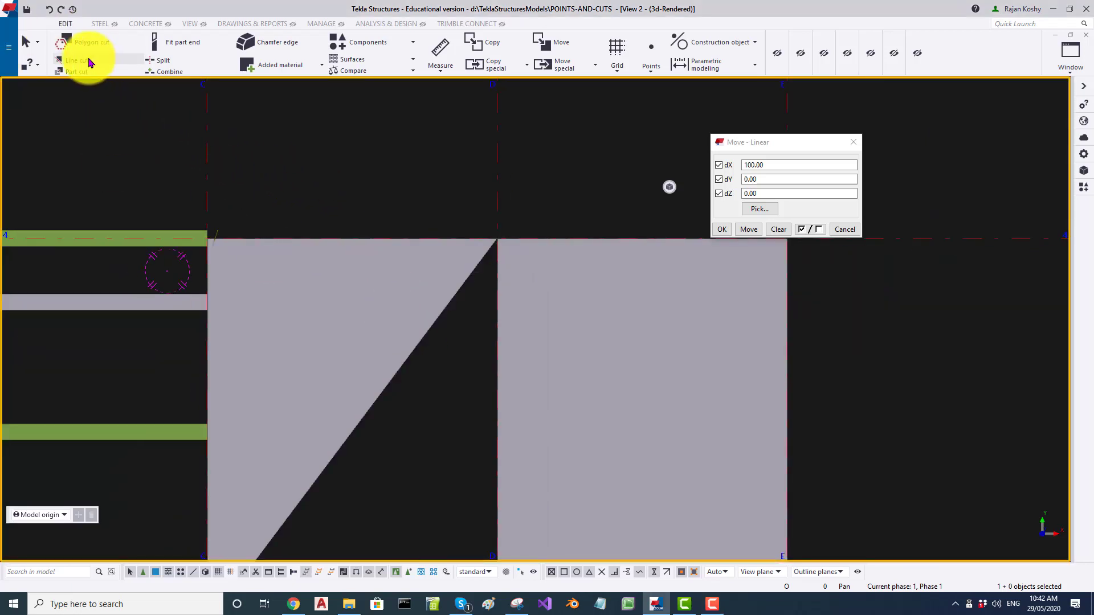
pyautogui.click(429, 319)
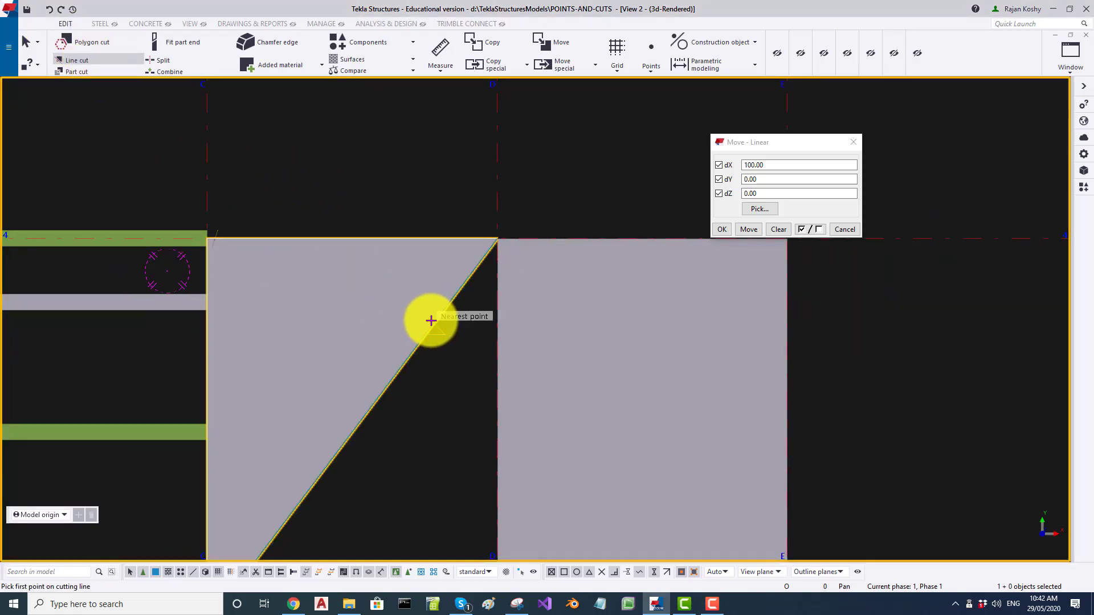
pyautogui.click(450, 226)
pyautogui.click(476, 292)
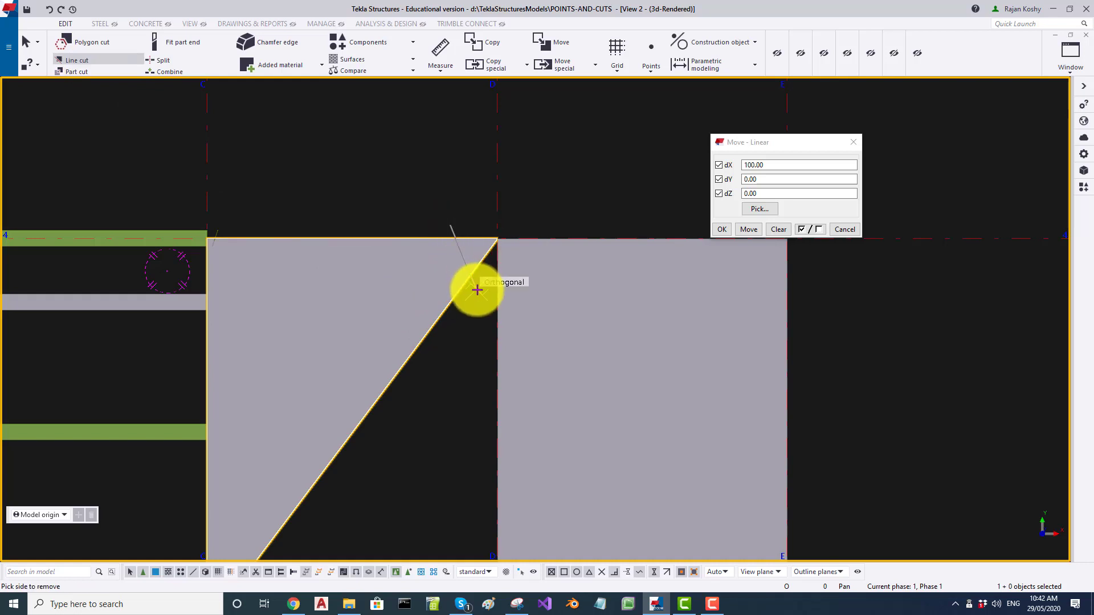
pyautogui.click(482, 272)
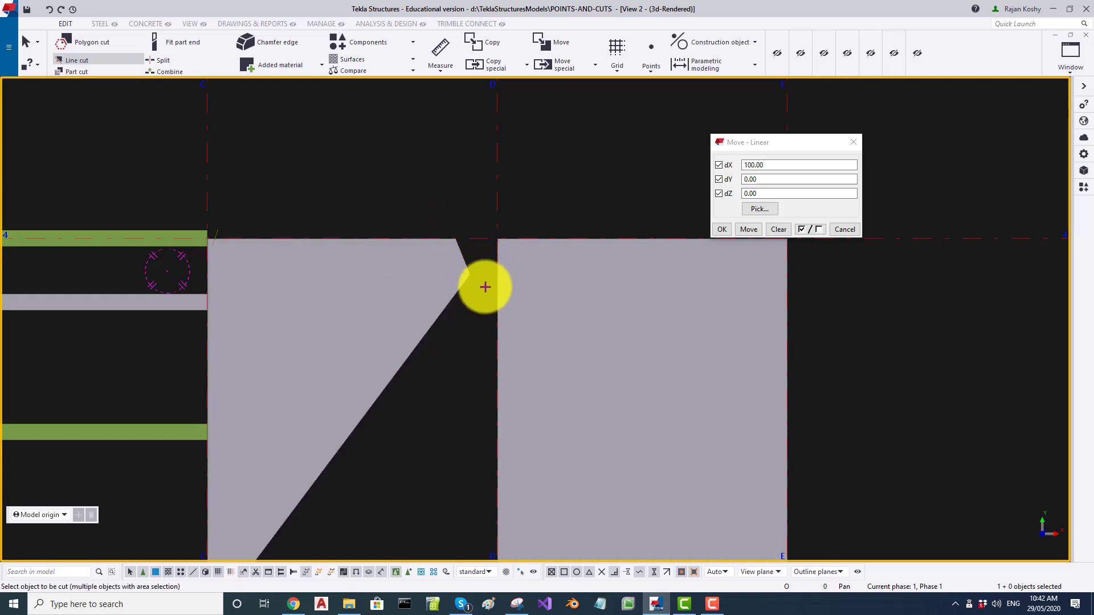
# - Add a second line cut across the lower corner left by the first cut on the triangular plate, removing the outer side
pyautogui.click(418, 282)
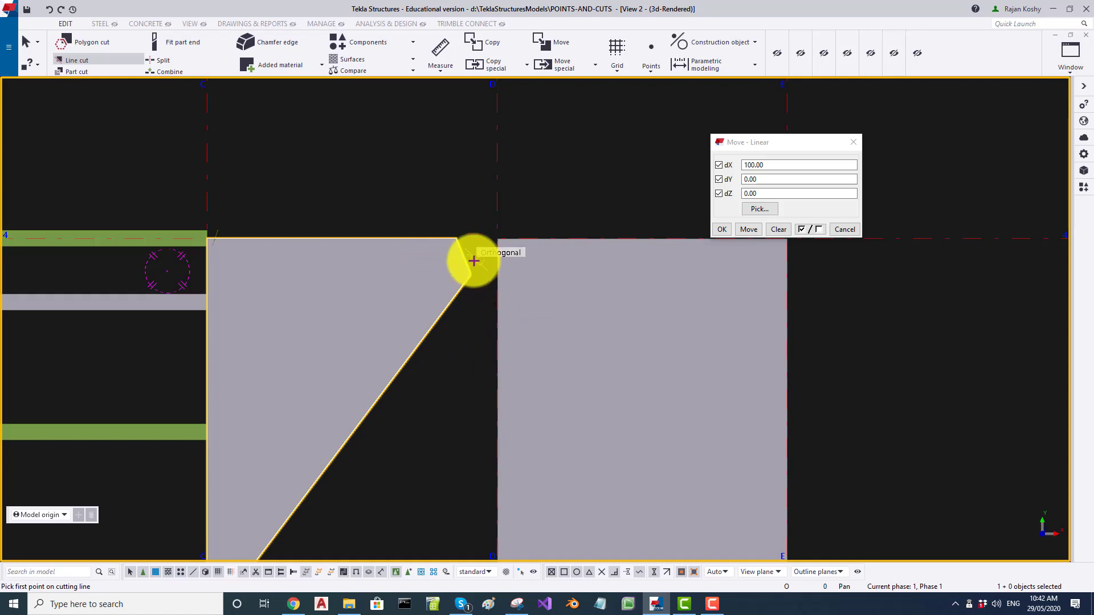
pyautogui.scroll(2, 472, 257)
pyautogui.click(464, 247)
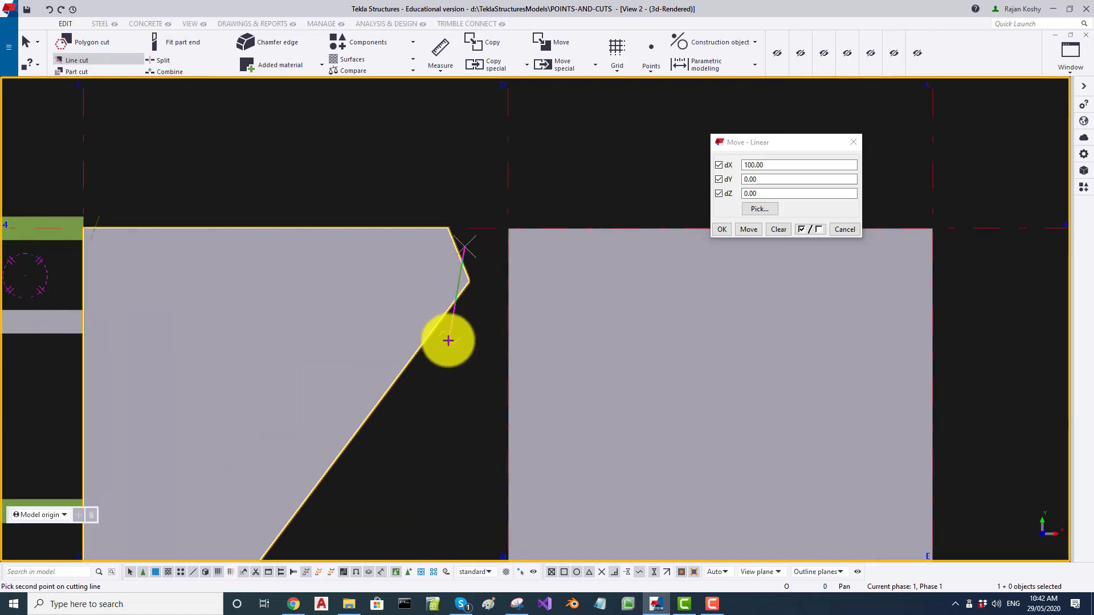
pyautogui.click(437, 358)
pyautogui.click(463, 274)
# - Add a third slanted line cut across both earlier cuts at the triangular plate's tip, removing the outer side
pyautogui.click(395, 254)
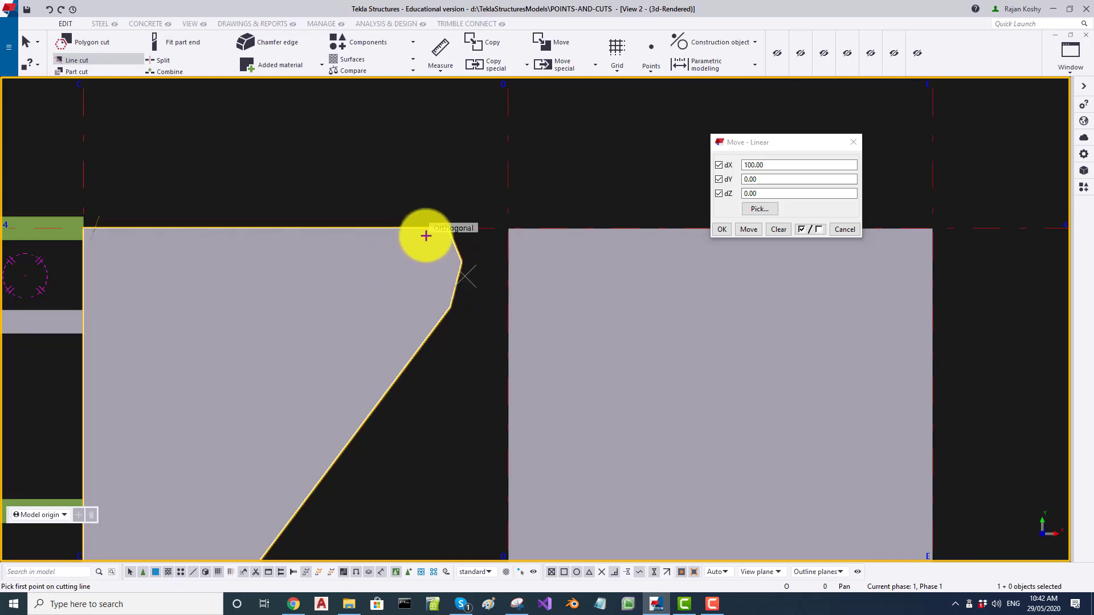
pyautogui.click(373, 213)
pyautogui.click(453, 343)
pyautogui.click(450, 294)
pyautogui.scroll(-2, 428, 245)
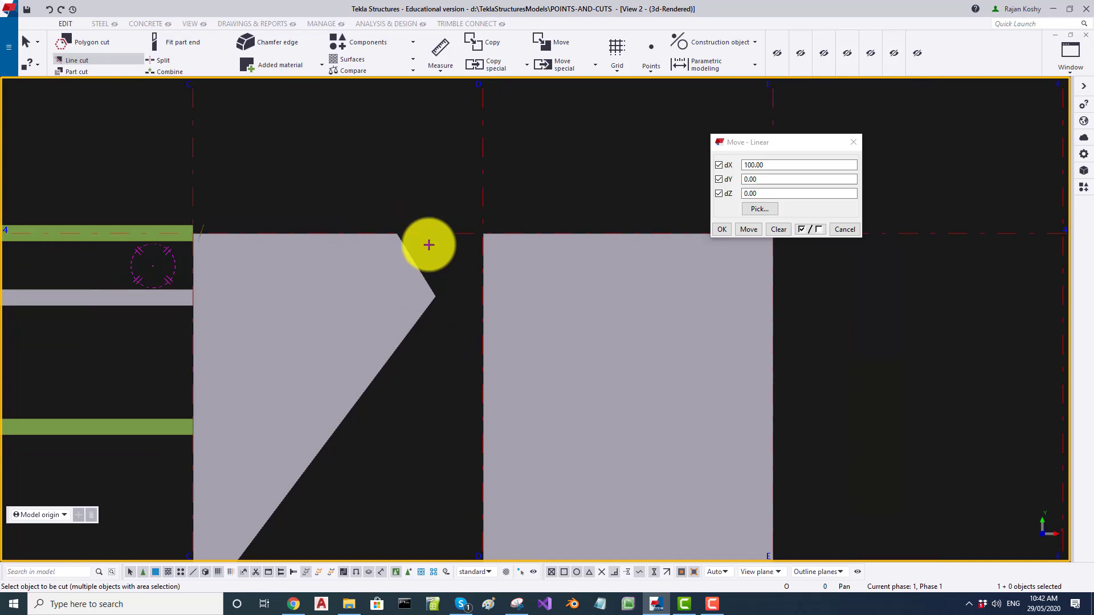
pyautogui.scroll(-2, 435, 216)
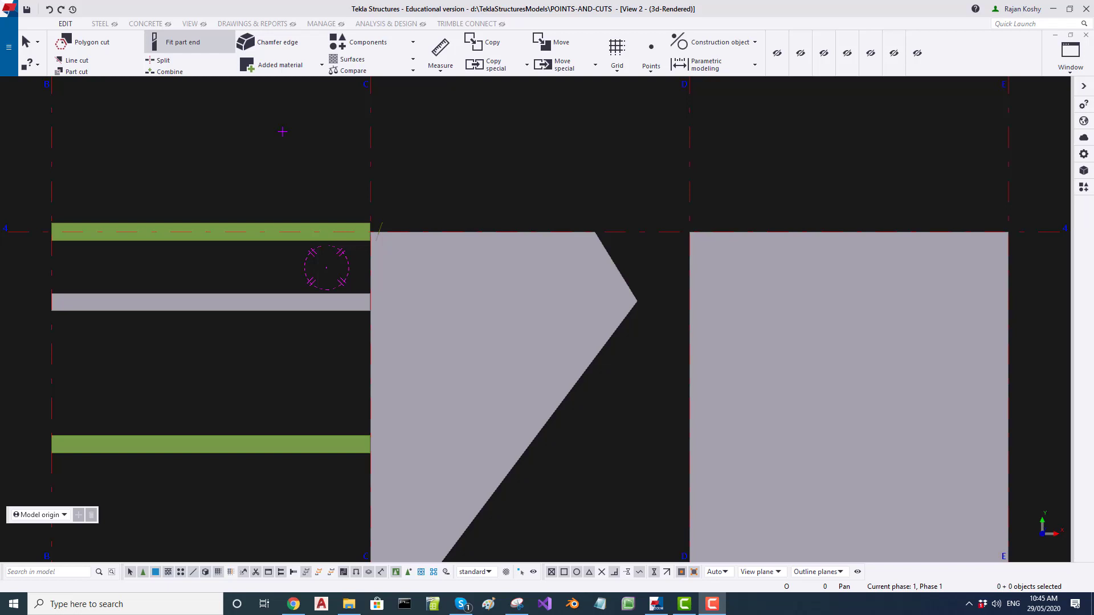
# - Fit the upper green beam's end near grid C along a slanted line crossing the beam just short of that end
pyautogui.click(194, 47)
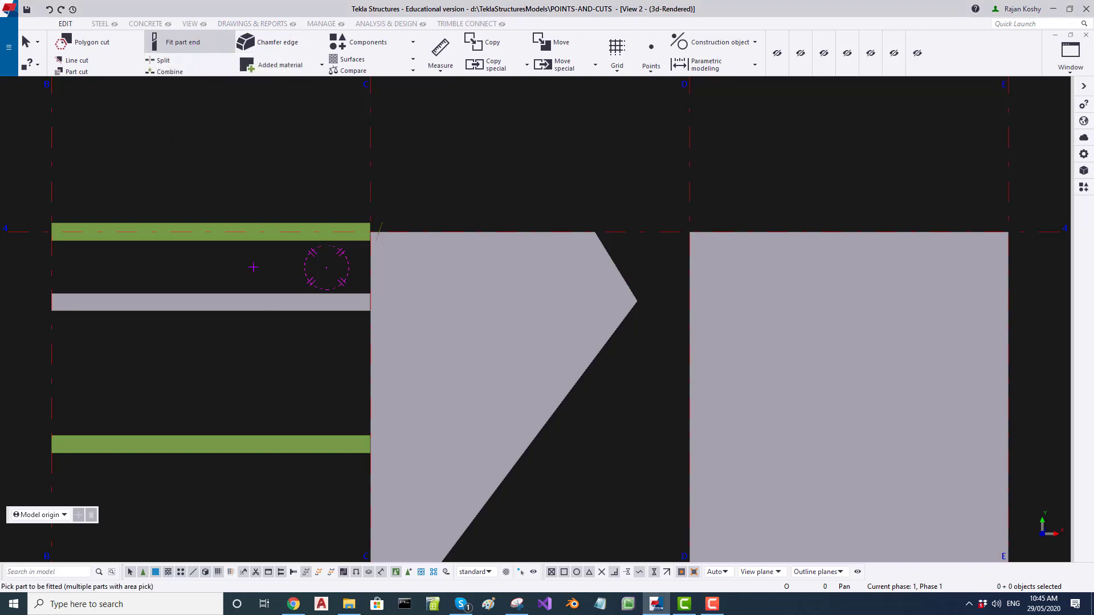
pyautogui.click(339, 234)
pyautogui.scroll(3, 342, 238)
pyautogui.click(331, 246)
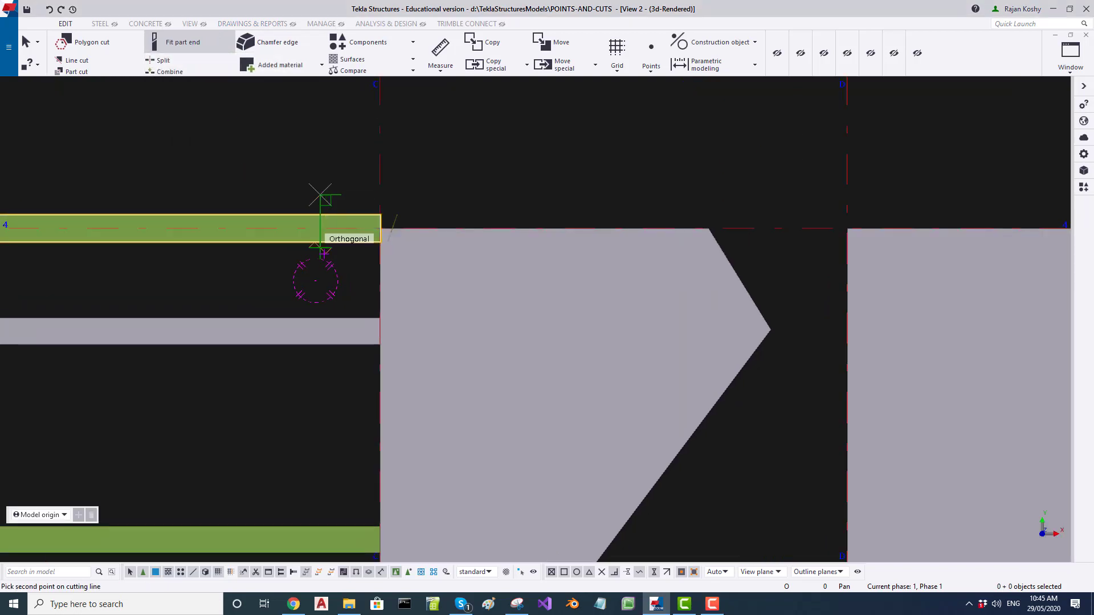
pyautogui.click(321, 195)
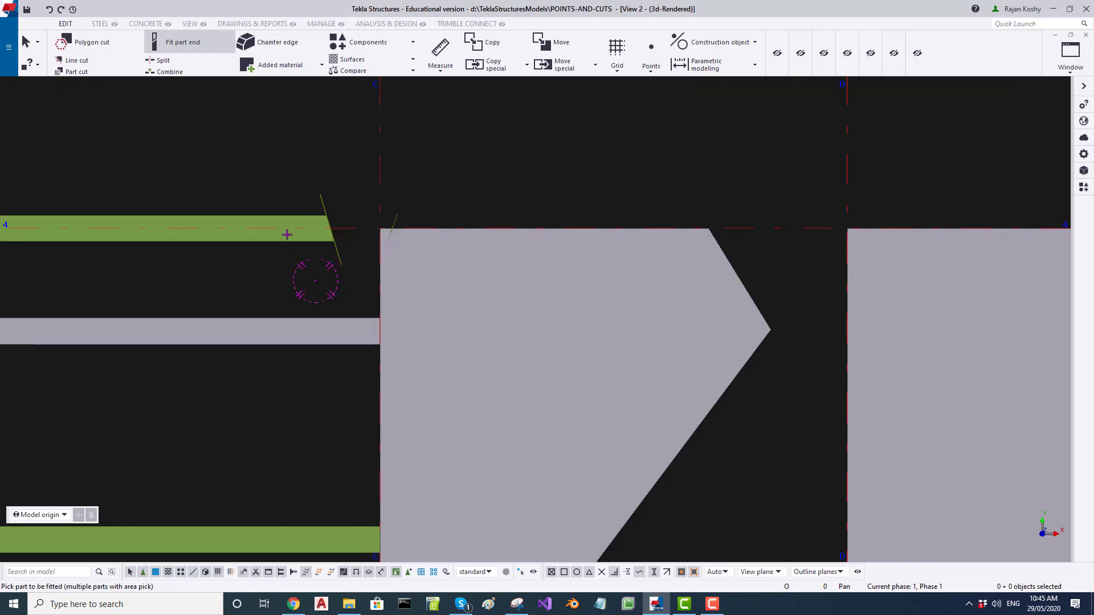
# - Fit the same green beam end again along a slanted line farther out, between the first fitting and grid C
pyautogui.click(276, 238)
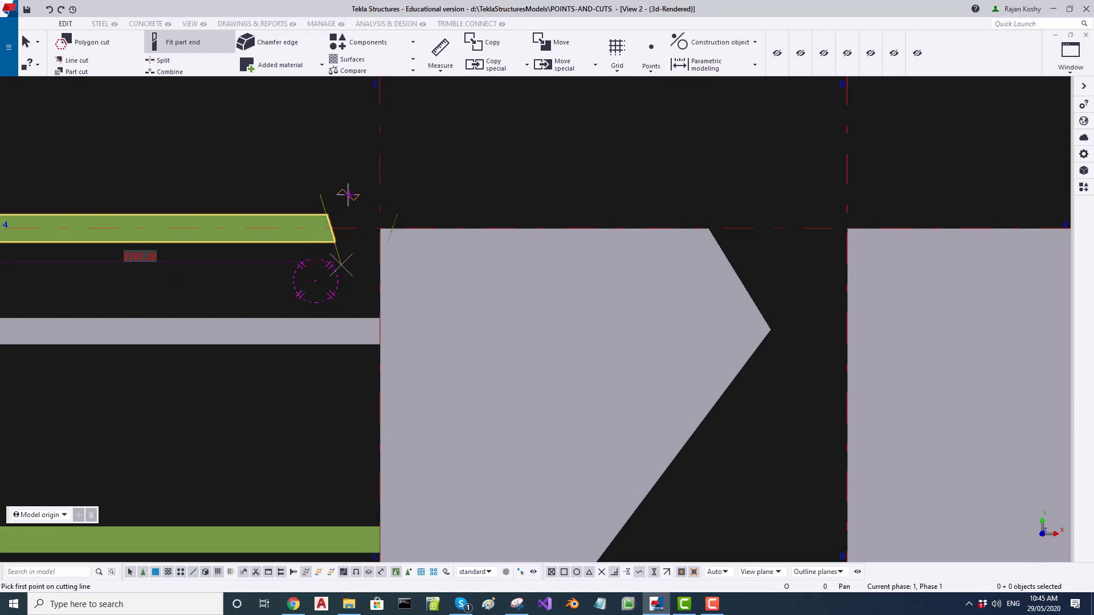
pyautogui.click(348, 194)
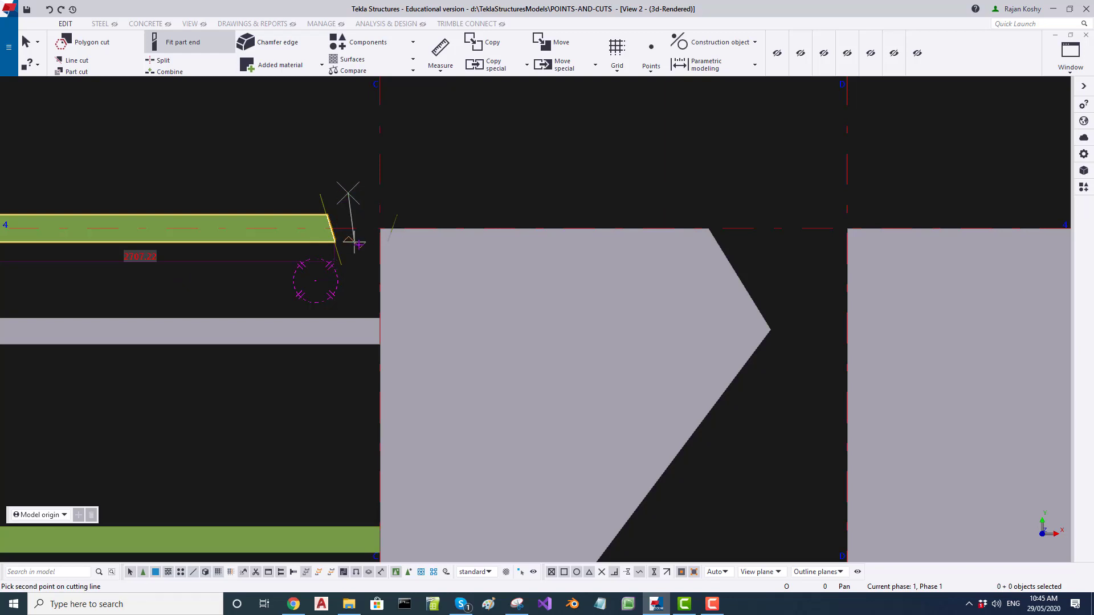
pyautogui.click(366, 259)
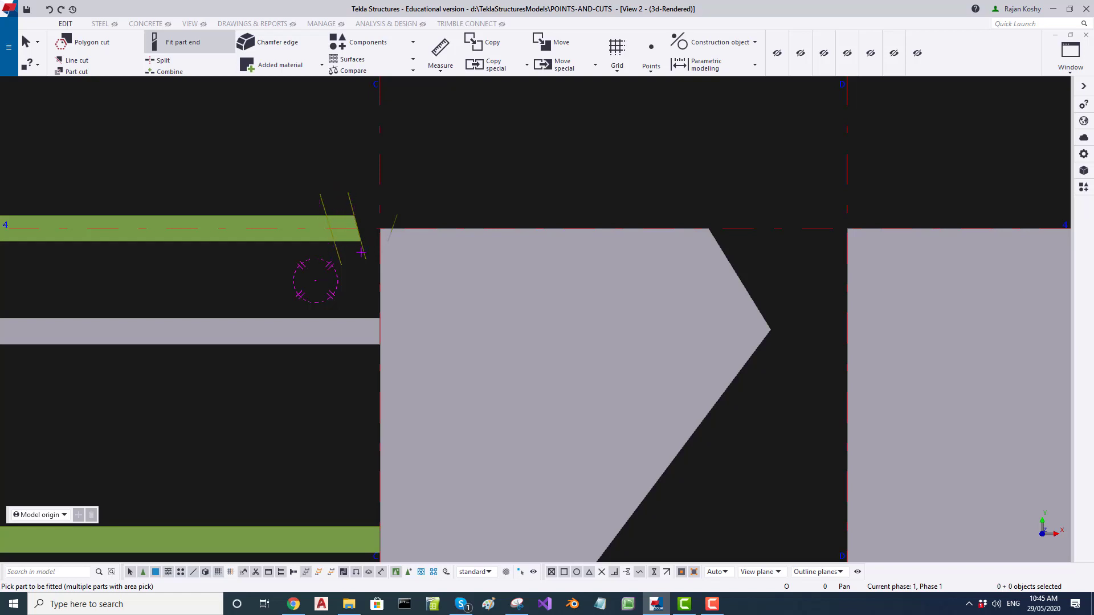
# - Fit the beam end a third time along a slanted line inward of the first fitting, and select the beam to check its length
pyautogui.click(301, 239)
pyautogui.click(289, 198)
pyautogui.click(302, 268)
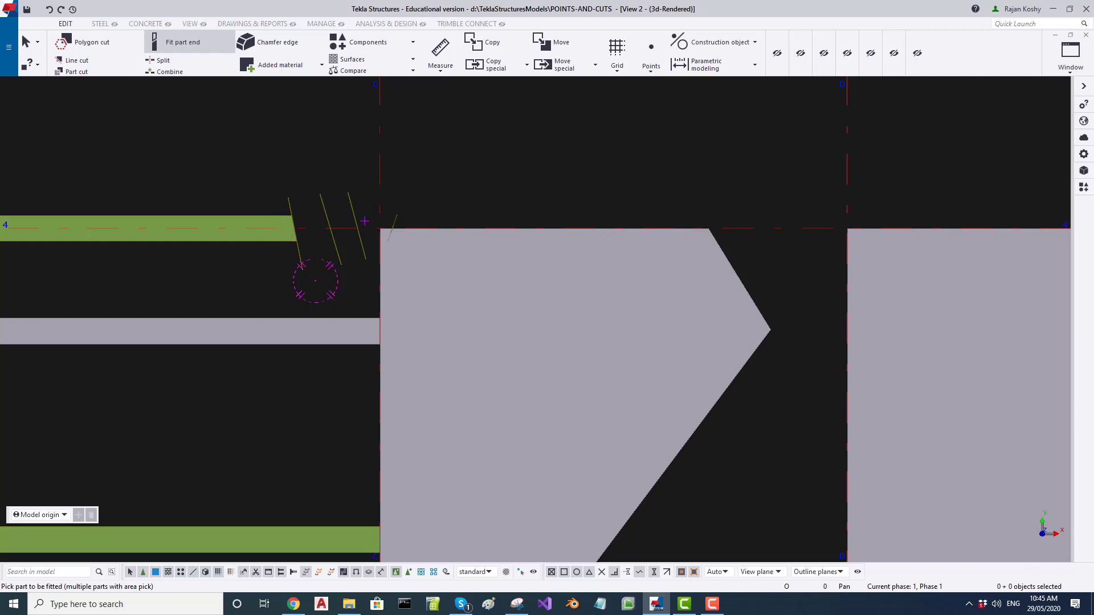
pyautogui.moveTo(273, 259); pyautogui.dragTo(499, 261, button='middle')
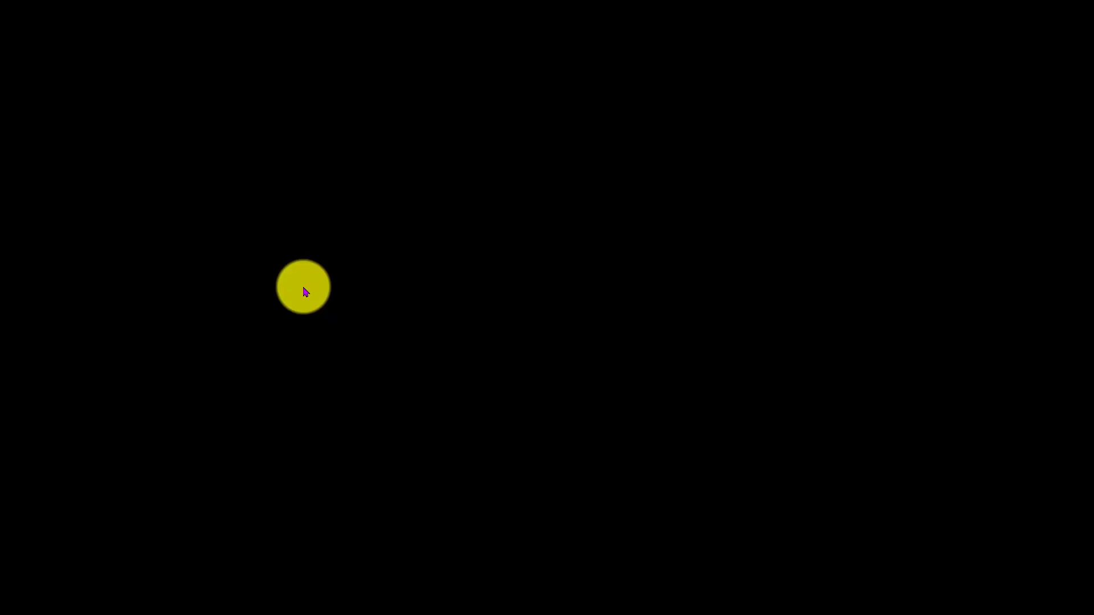
pyautogui.click(305, 254)
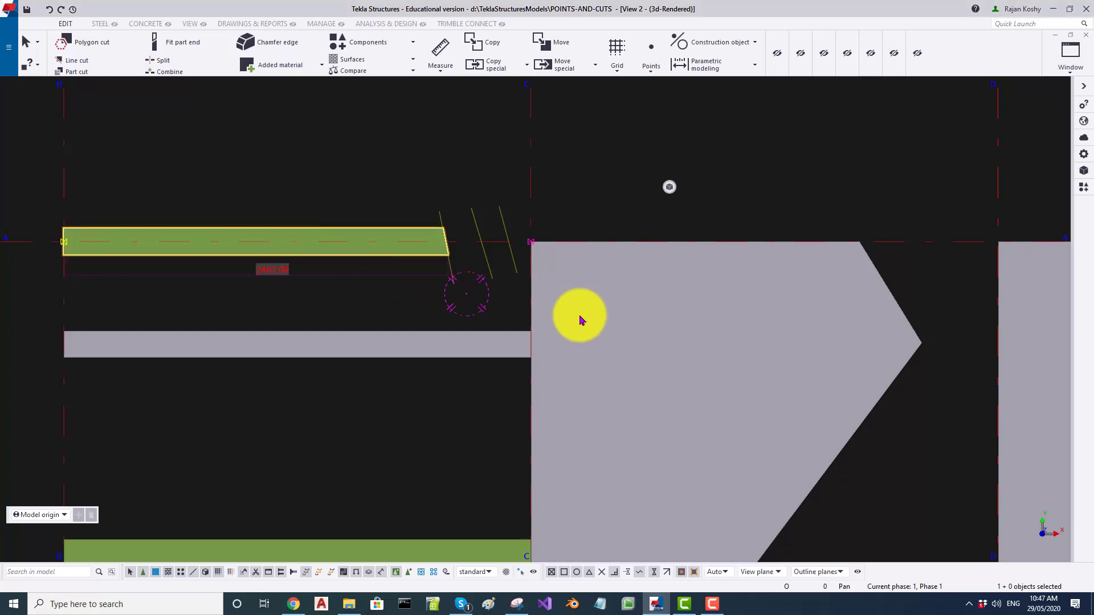
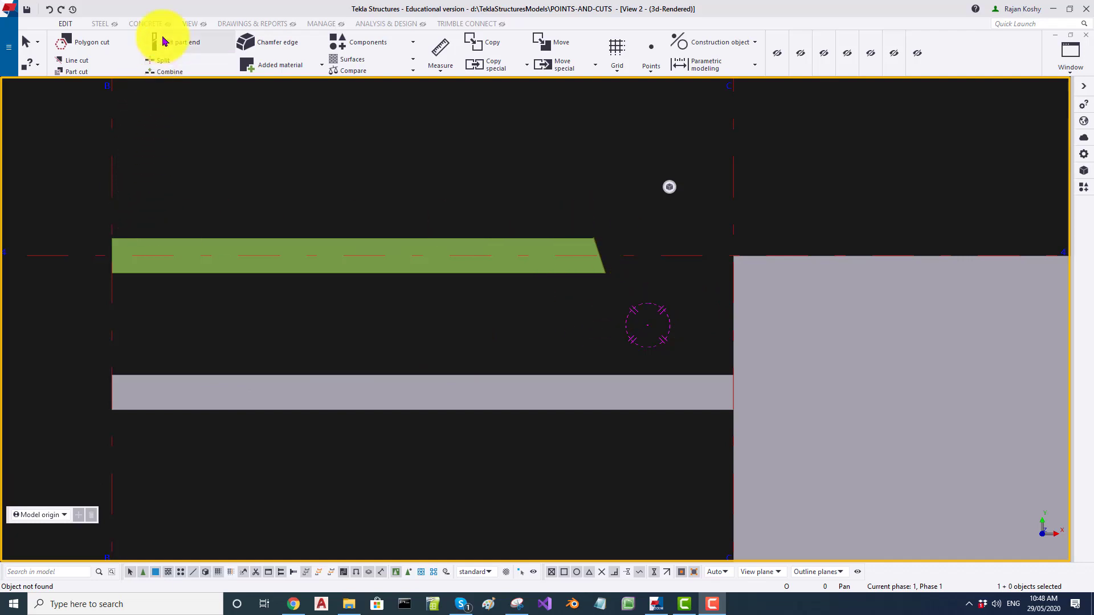
# - Add a slanted part-end fitting in the gap between the green beam's line-cut end and grid C
pyautogui.click(371, 269)
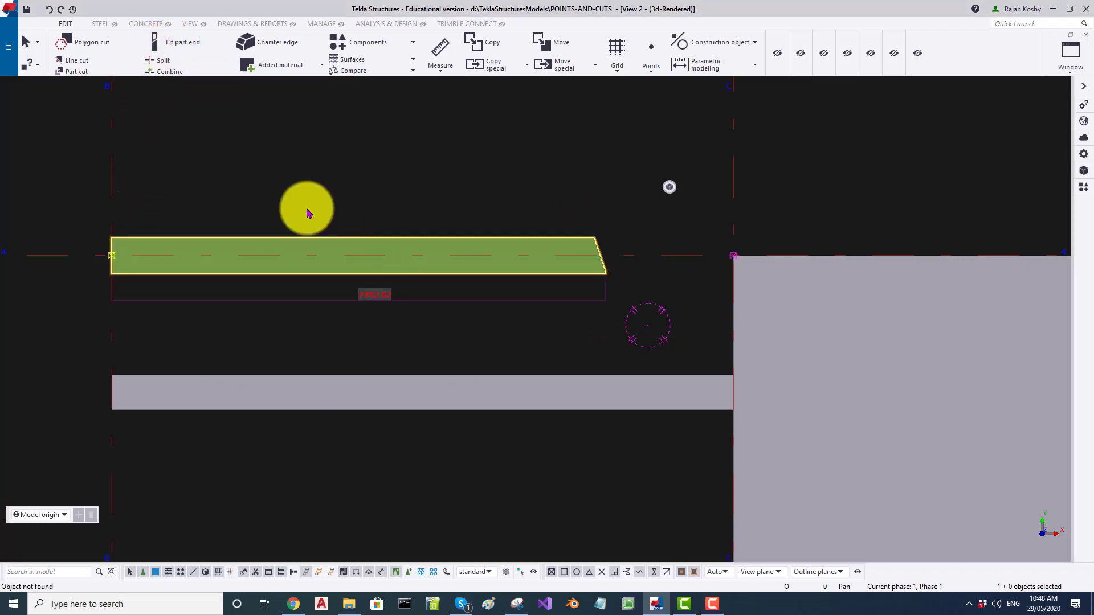
pyautogui.click(188, 48)
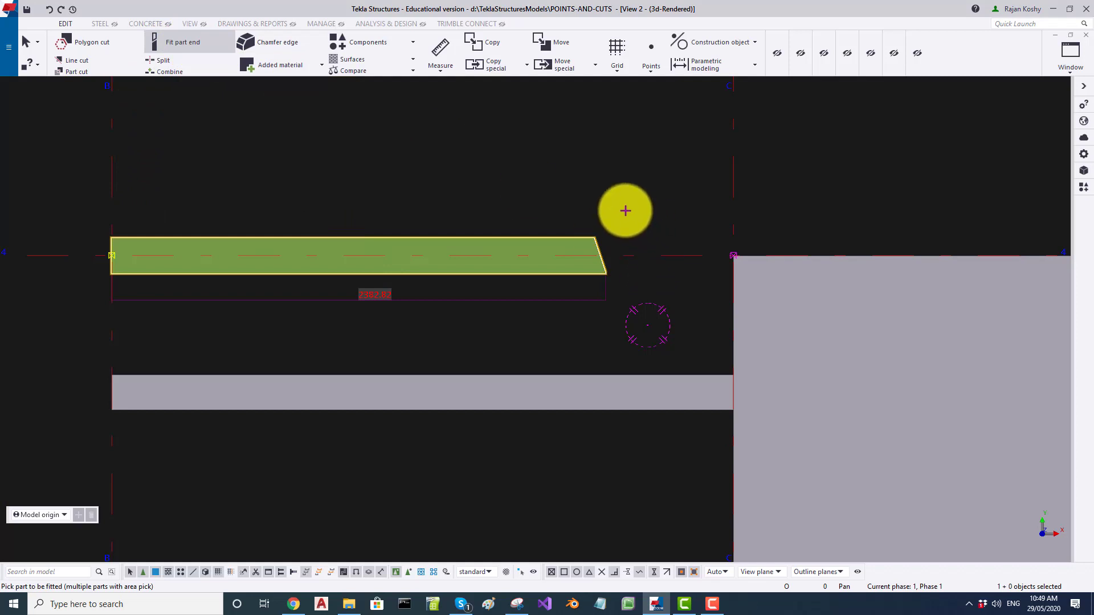
pyautogui.click(577, 218)
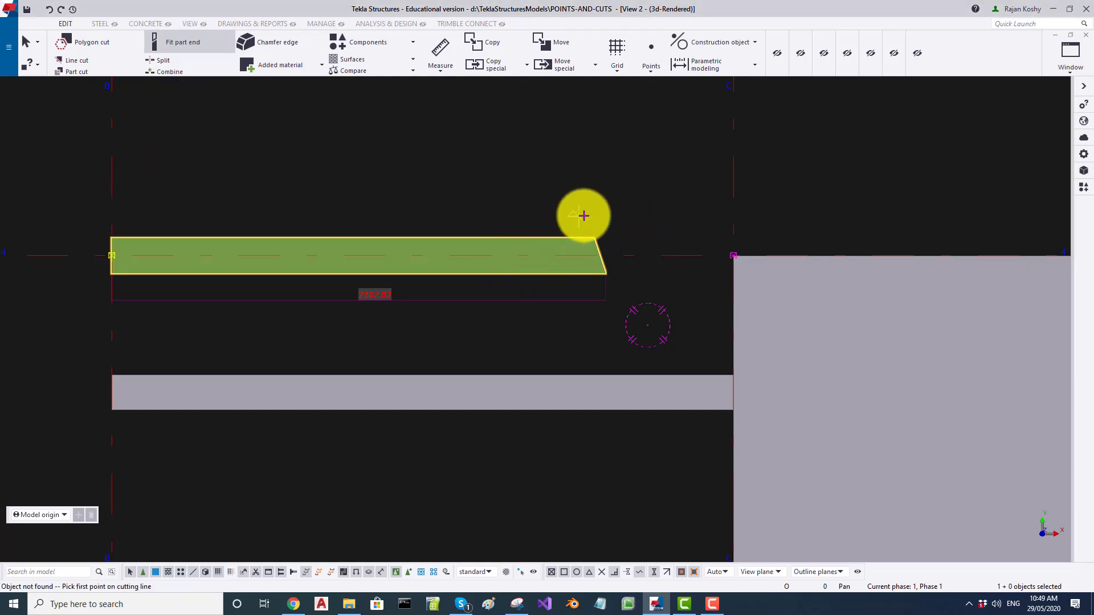
pyautogui.click(638, 216)
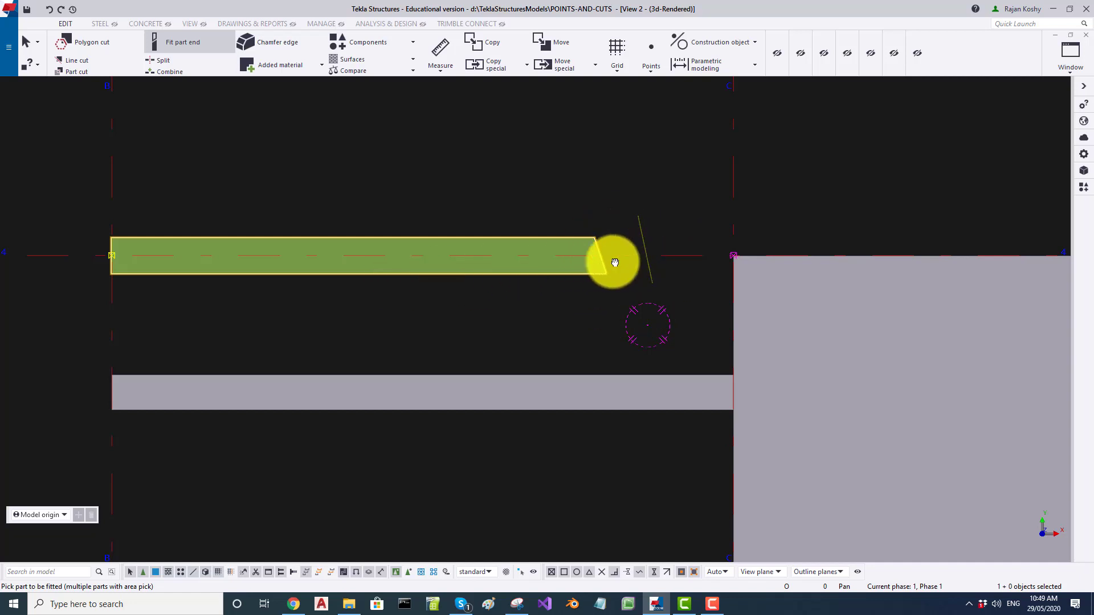
# - Fit the green beam's other end near grid B along a slanted line running across that end
pyautogui.moveTo(623, 262); pyautogui.dragTo(228, 269, button='middle')
pyautogui.scroll(3, 862, 391)
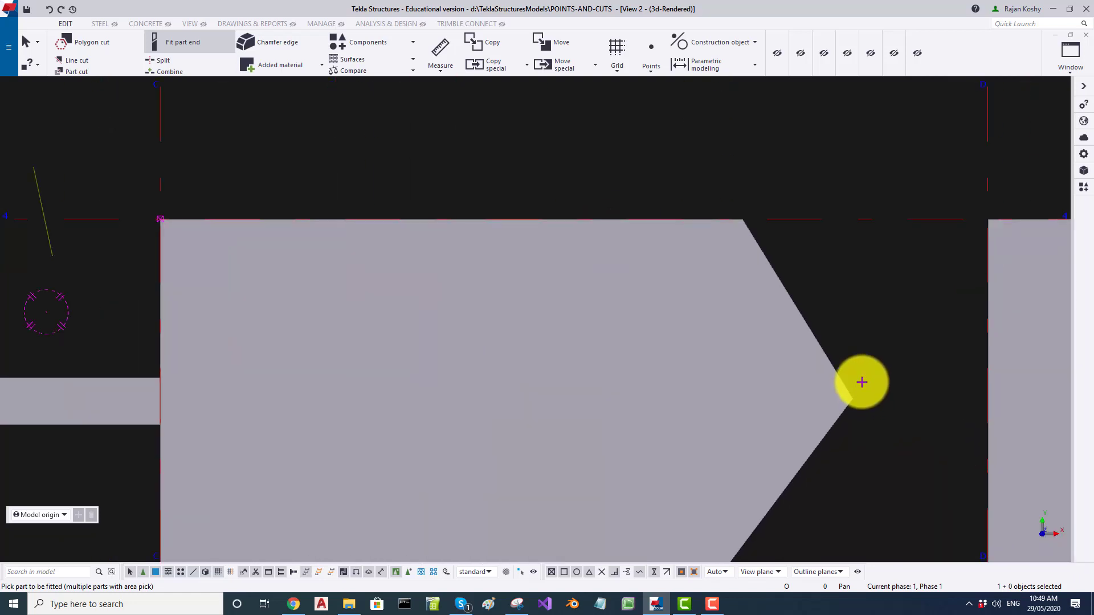
pyautogui.scroll(-4, 862, 385)
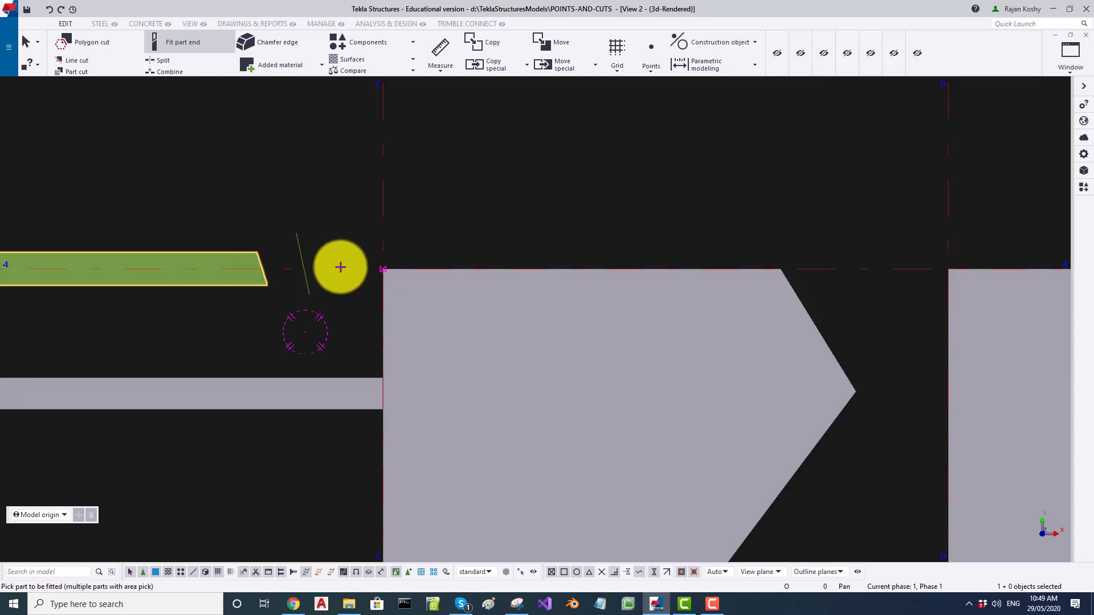
pyautogui.moveTo(347, 266); pyautogui.dragTo(460, 252, button='middle')
pyautogui.scroll(-2, 460, 253)
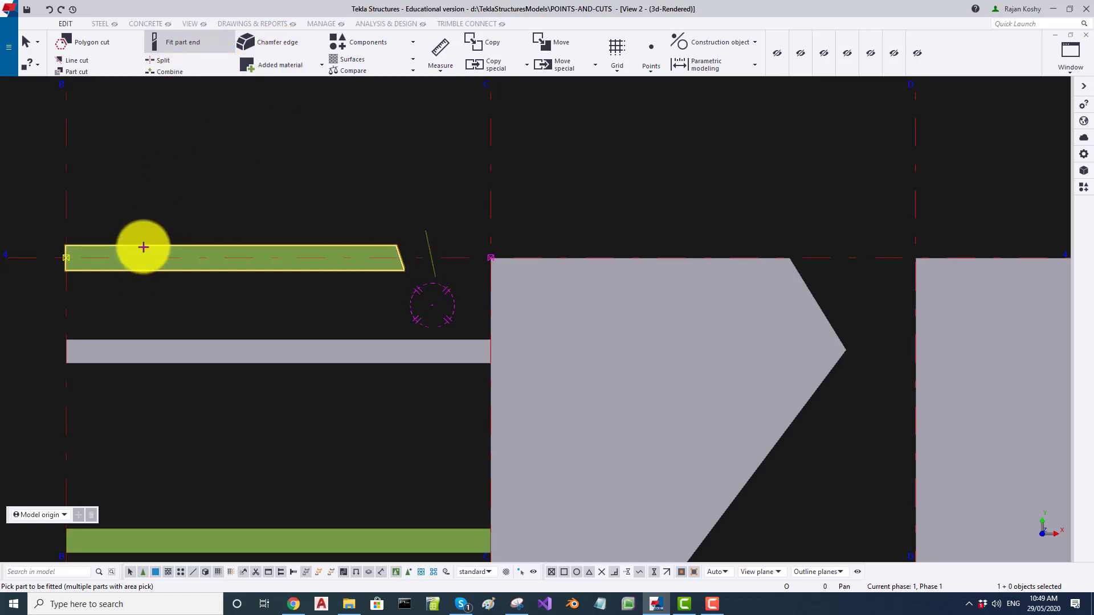
pyautogui.click(183, 44)
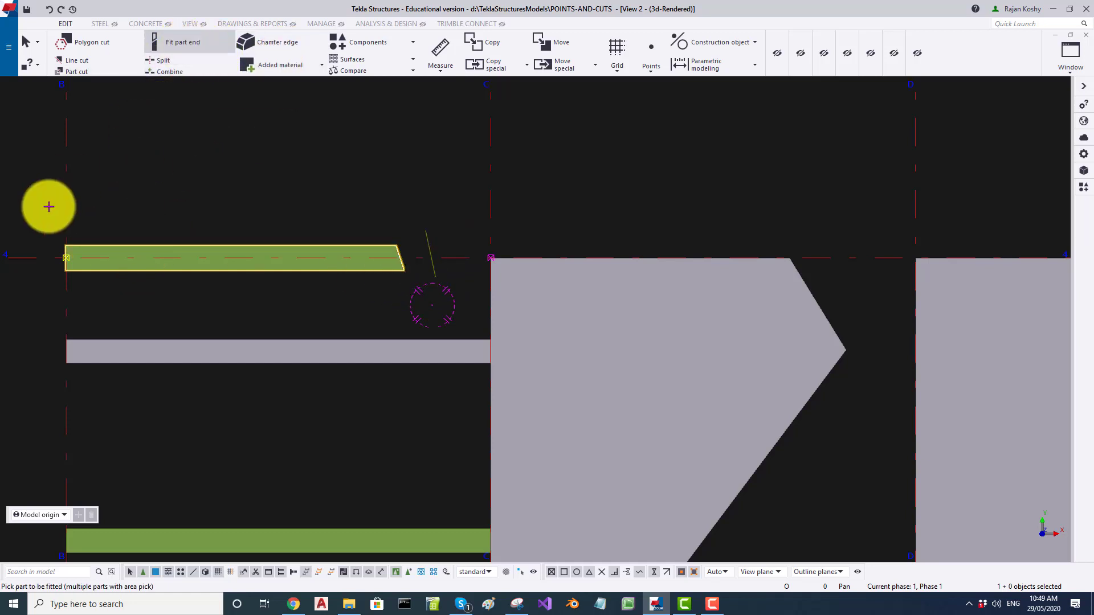
pyautogui.click(29, 317)
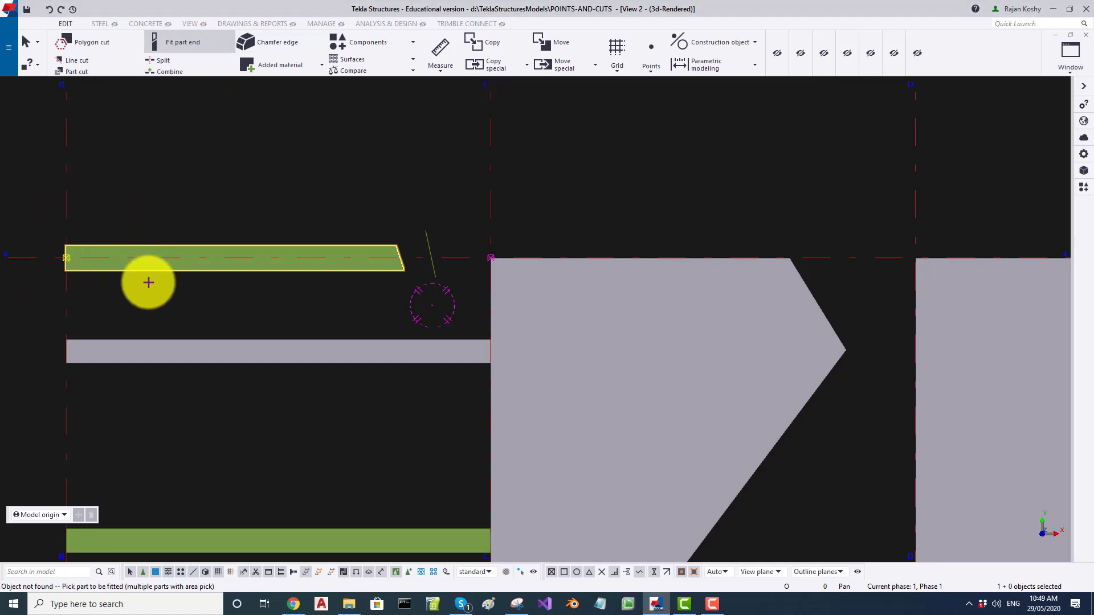
pyautogui.click(147, 248)
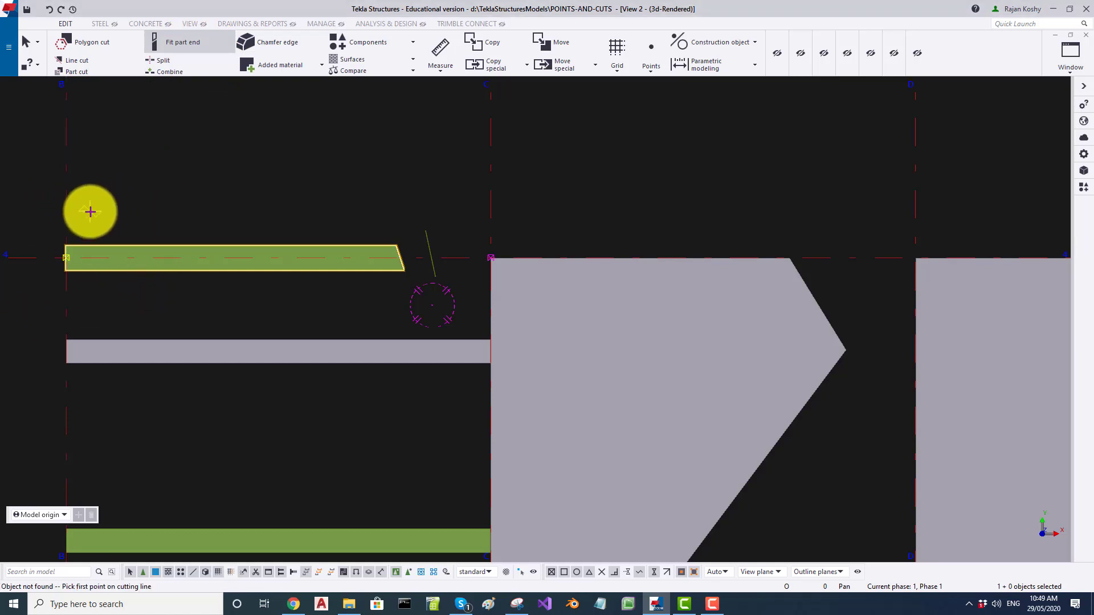
pyautogui.click(89, 211)
pyautogui.click(19, 279)
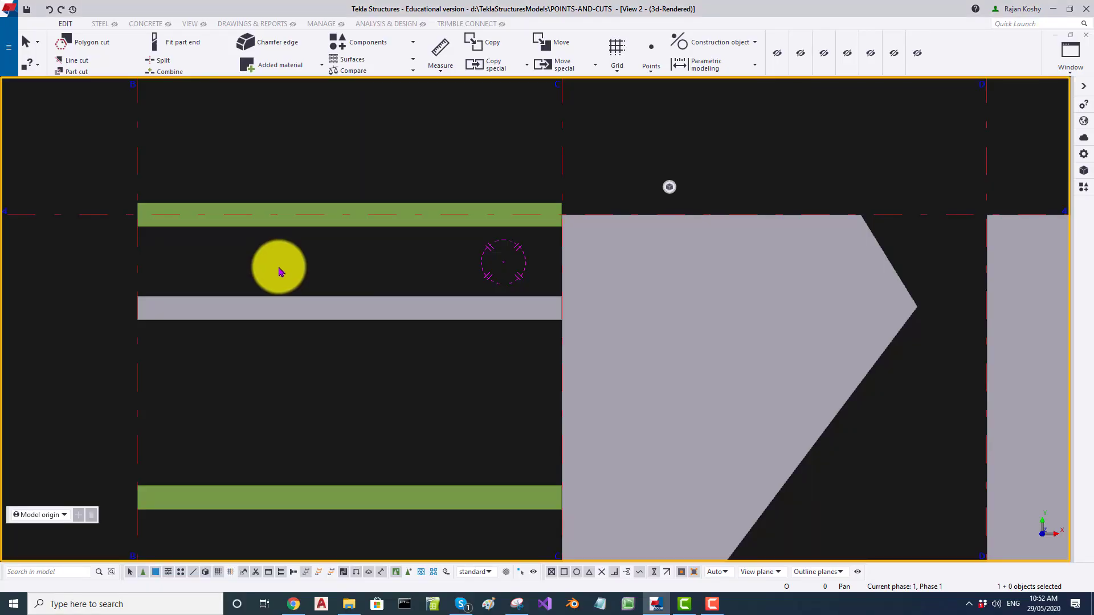
# - Fit the full-length upper green beam along a slanted line crossing it on the grid B side of its midpoint
pyautogui.click(176, 49)
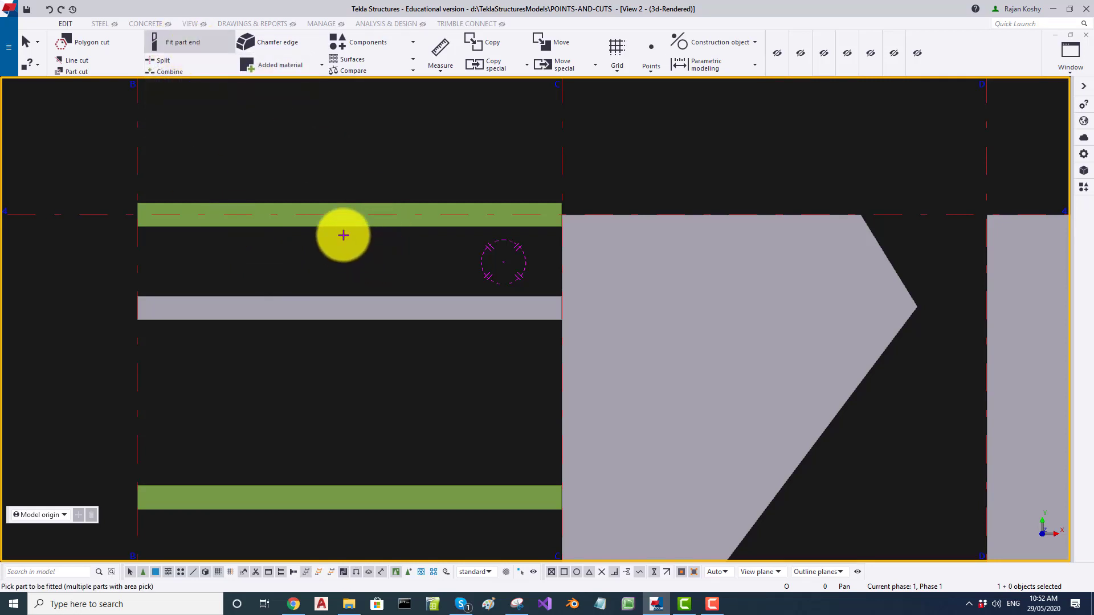
pyautogui.click(311, 171)
pyautogui.click(288, 246)
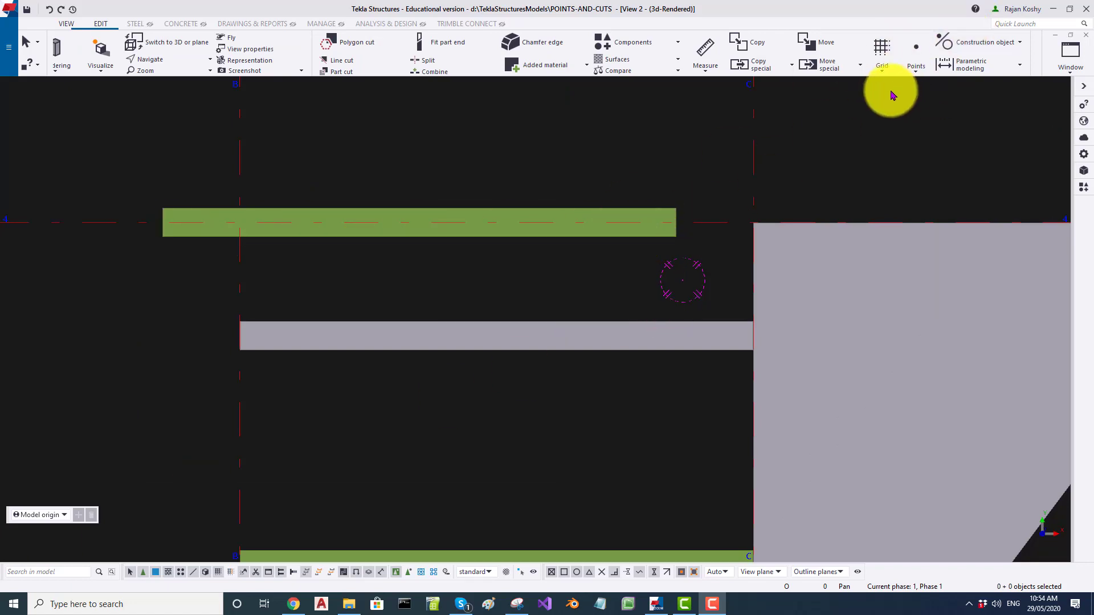
# - Create 1 divided line point along the green beam's axis, from its grid B end to its grid C end
pyautogui.click(916, 73)
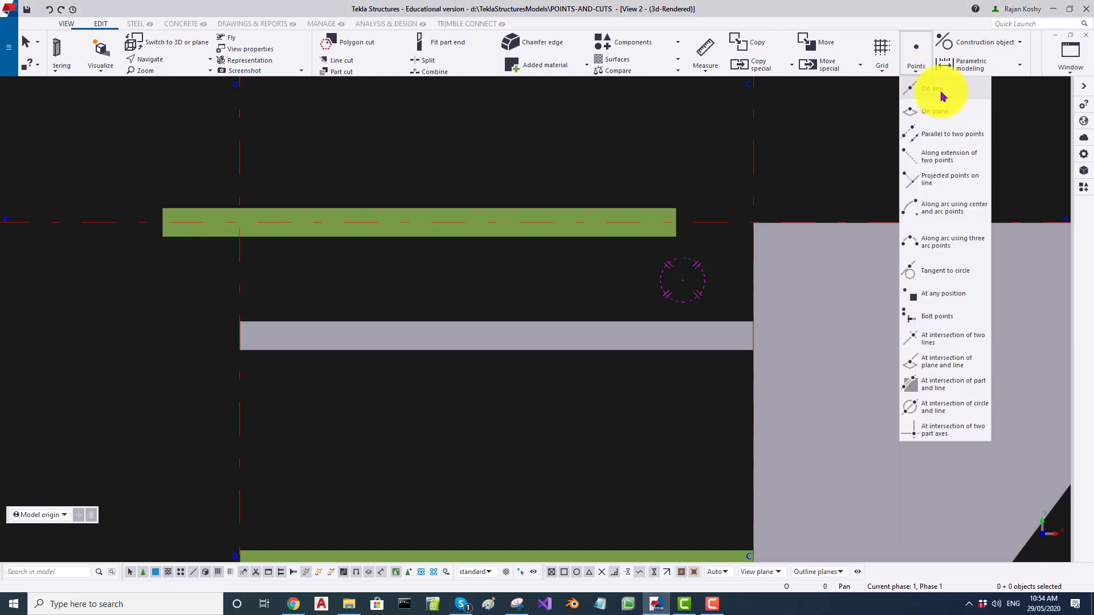
pyautogui.click(941, 95)
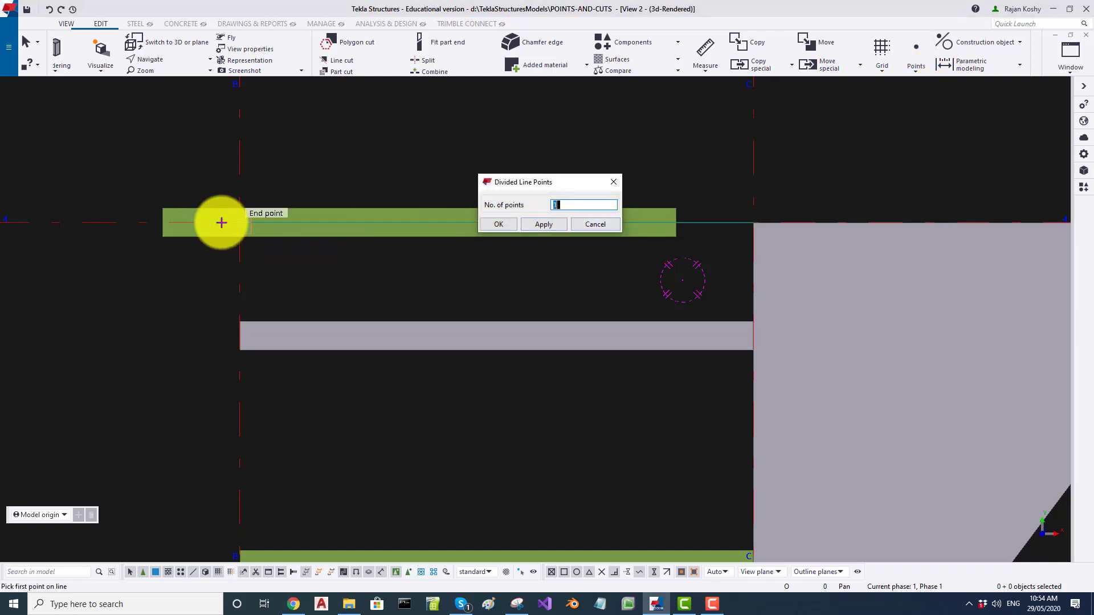
pyautogui.click(164, 222)
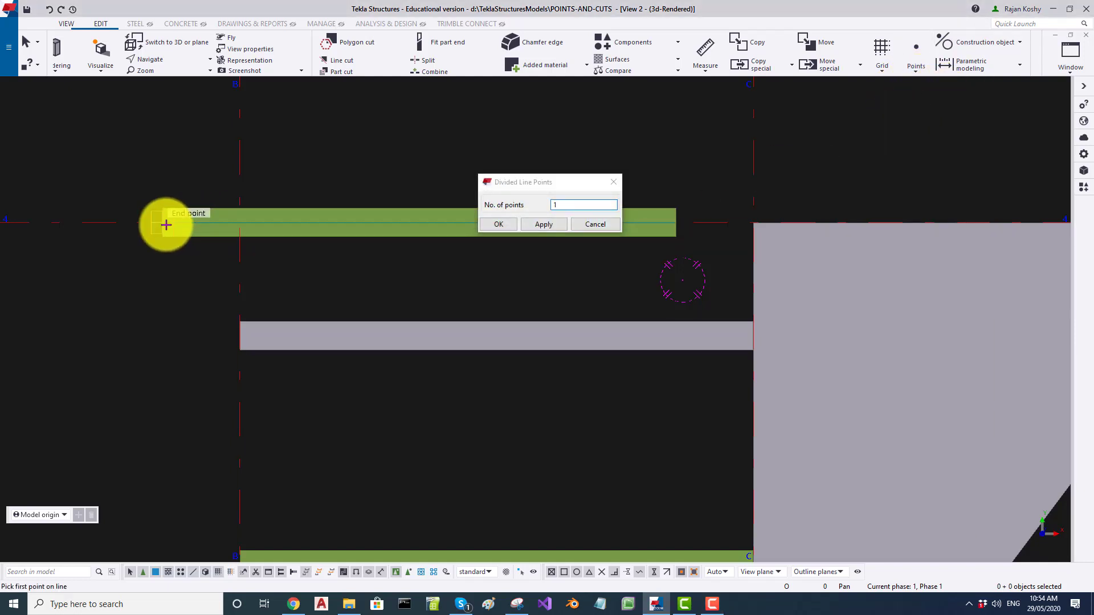
pyautogui.click(677, 224)
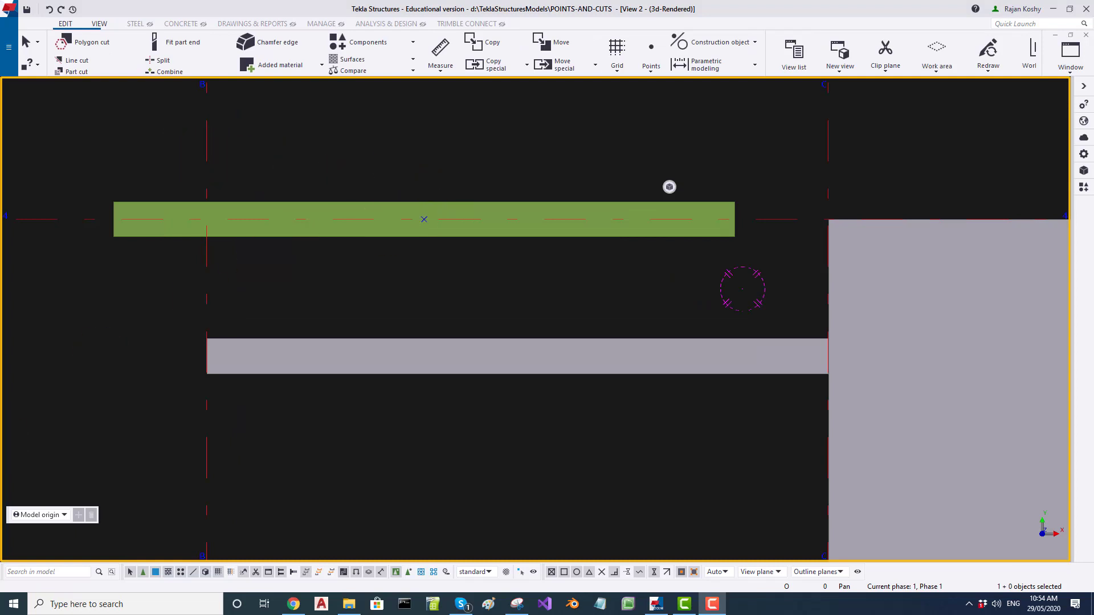
# - Try fitting the green beam along a slanted line just to the grid B side of its midpoint, and undo the fitting
pyautogui.click(176, 42)
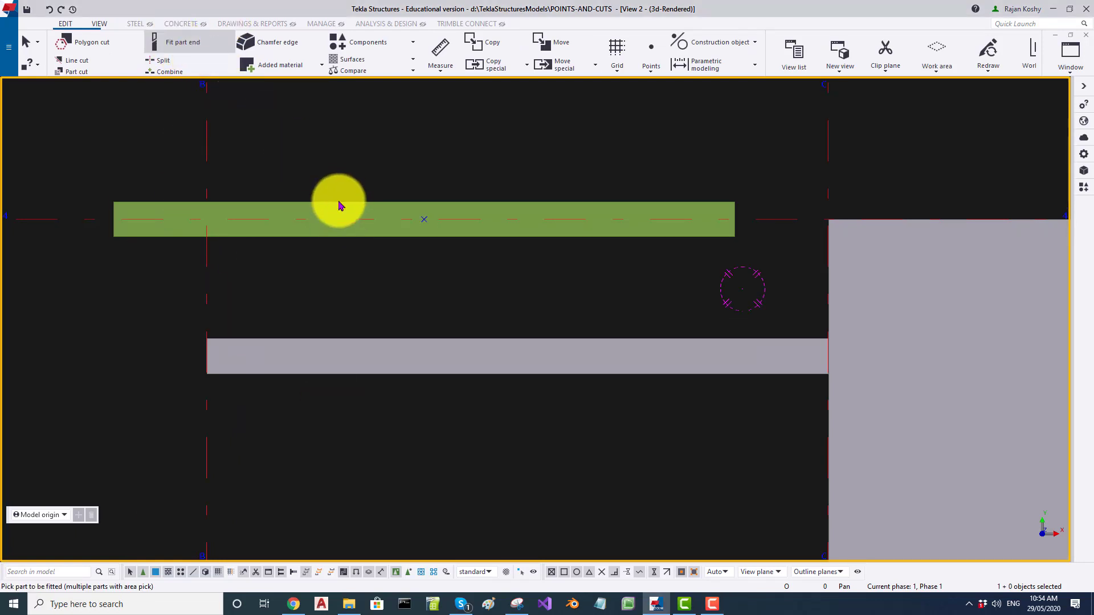
pyautogui.click(341, 203)
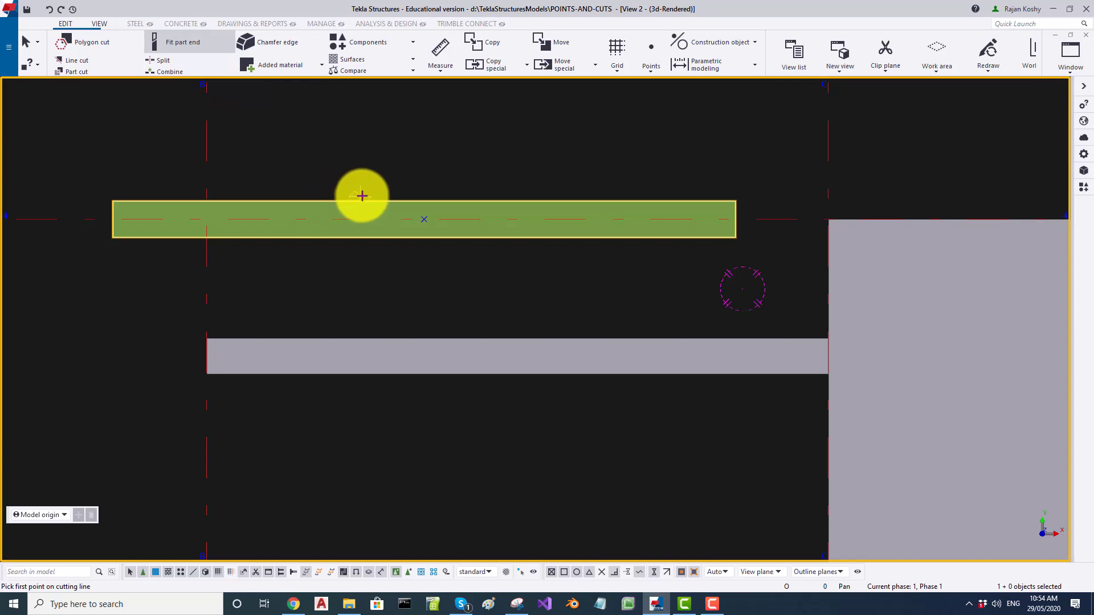
pyautogui.click(403, 187)
pyautogui.click(380, 258)
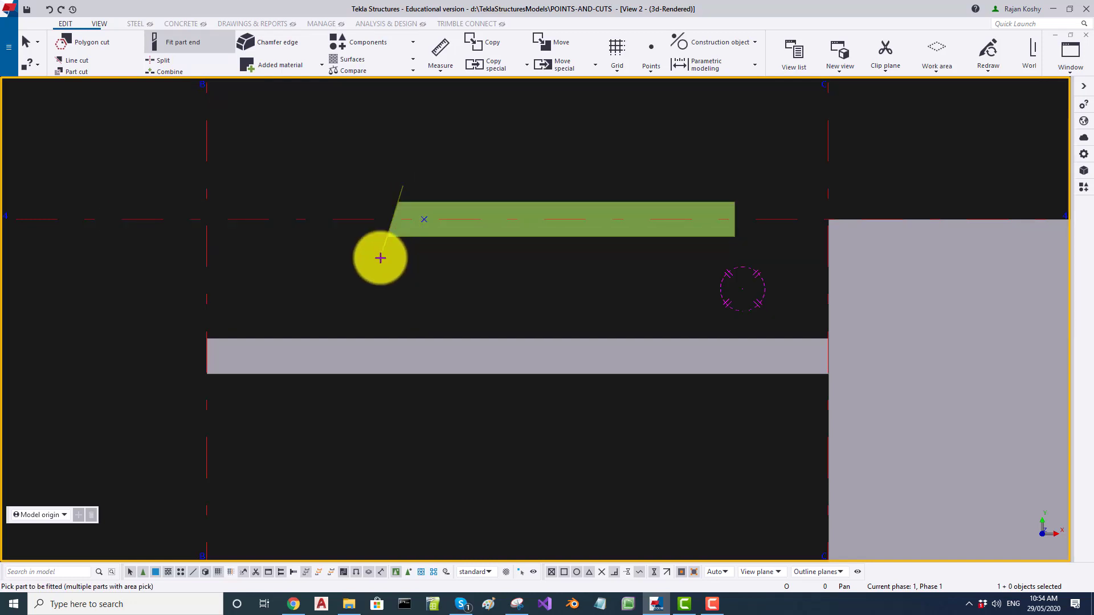
pyautogui.click(330, 281)
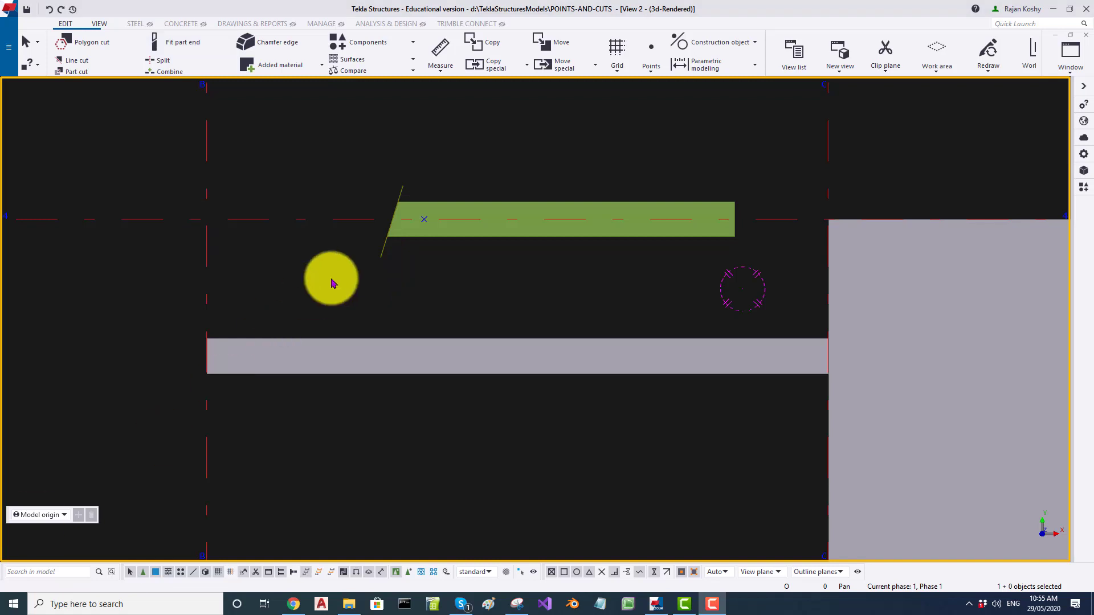
pyautogui.hotkey('ctrl', 'z')
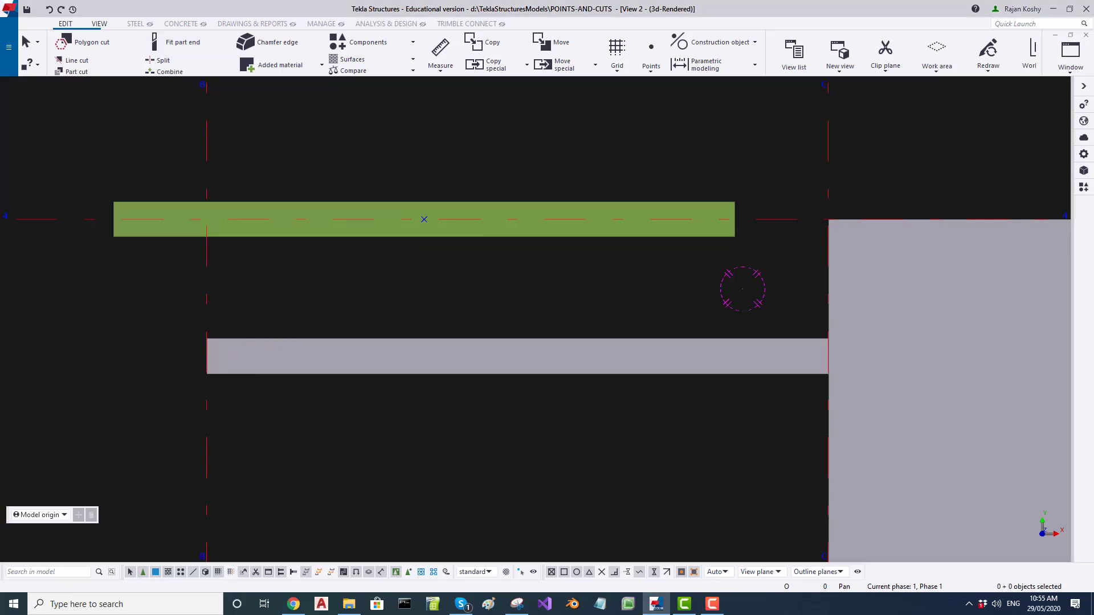
# - Fit the upper green beam's grid C end along a slanted line just to the grid C side of its midpoint
pyautogui.click(169, 46)
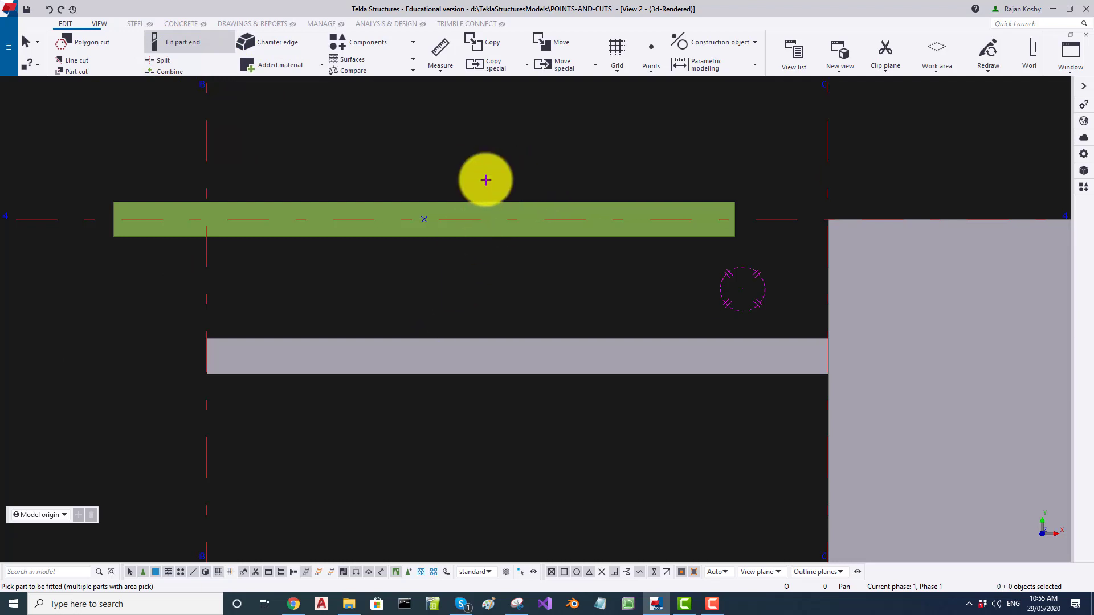
pyautogui.click(468, 233)
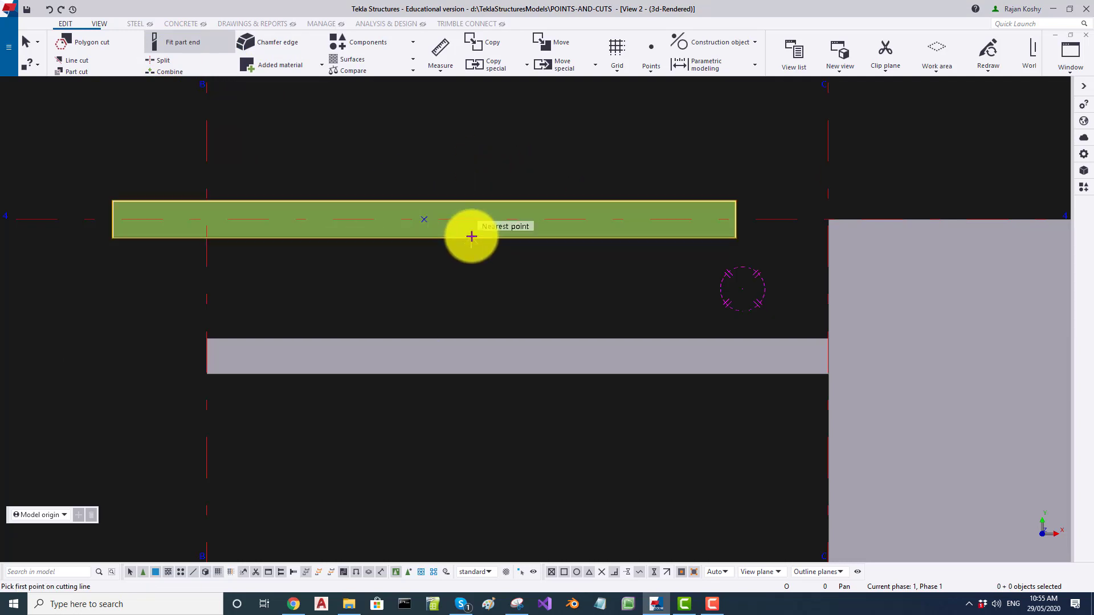
pyautogui.click(495, 188)
pyautogui.click(467, 265)
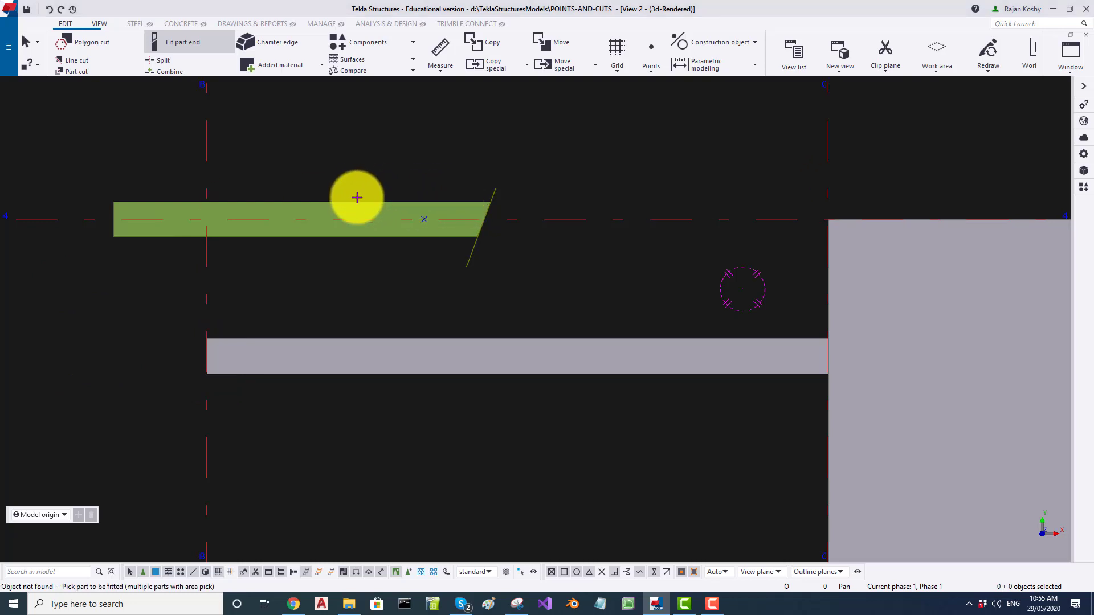
# - Fit the shortened green beam along a second slanted line on the grid B side of the marked midpoint
pyautogui.click(357, 193)
pyautogui.click(349, 242)
pyautogui.click(356, 191)
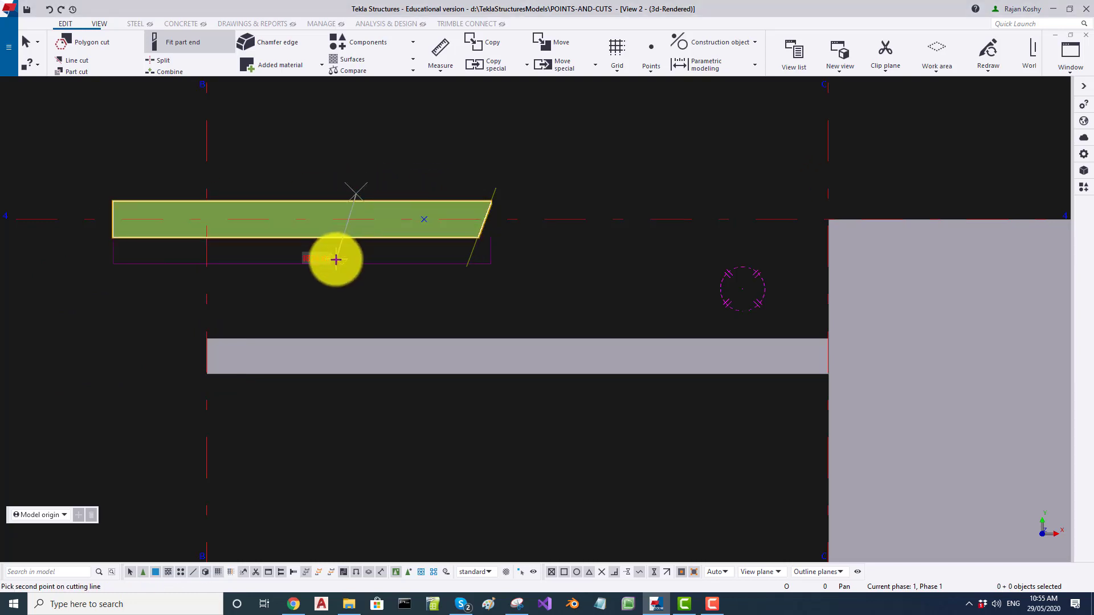
pyautogui.click(334, 270)
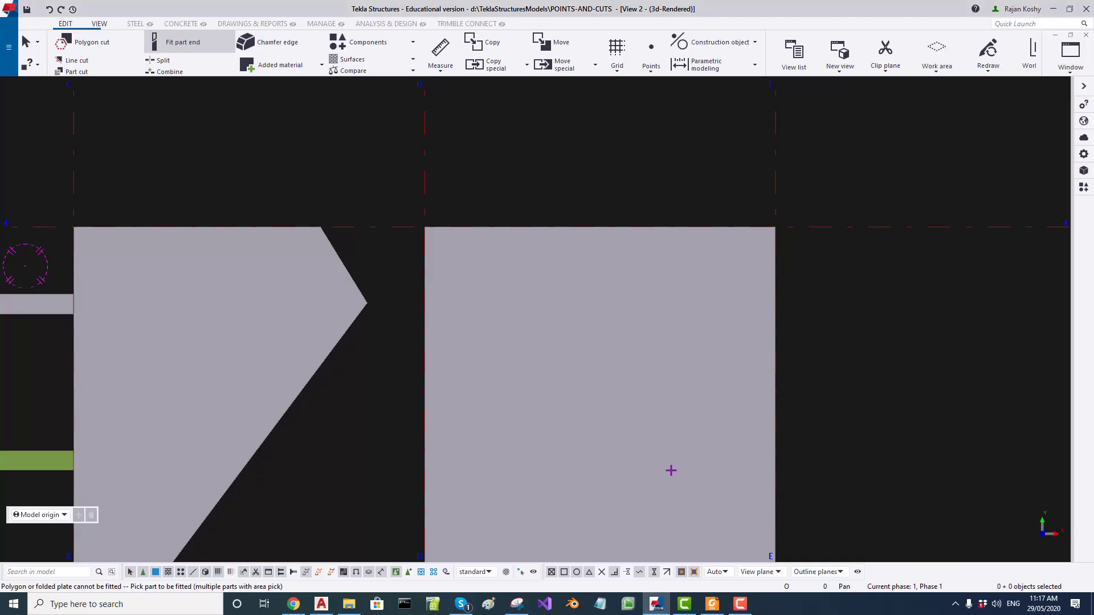
# - Try fitting the rectangular plate between grids D and E along a slanted line across its upper corner at grid E
pyautogui.click(671, 469)
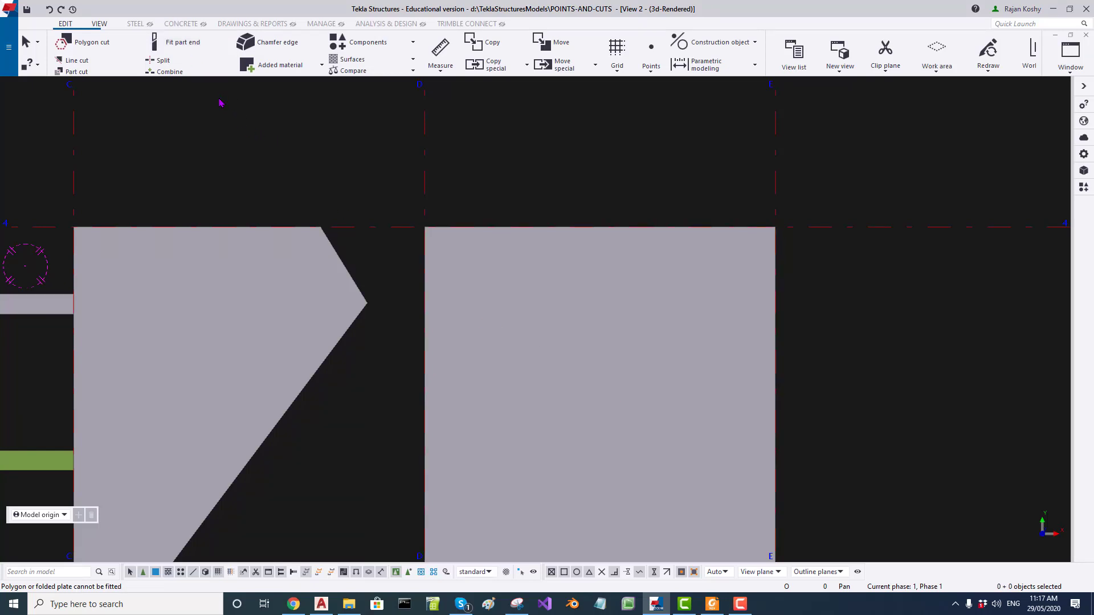
pyautogui.click(193, 49)
pyautogui.click(676, 348)
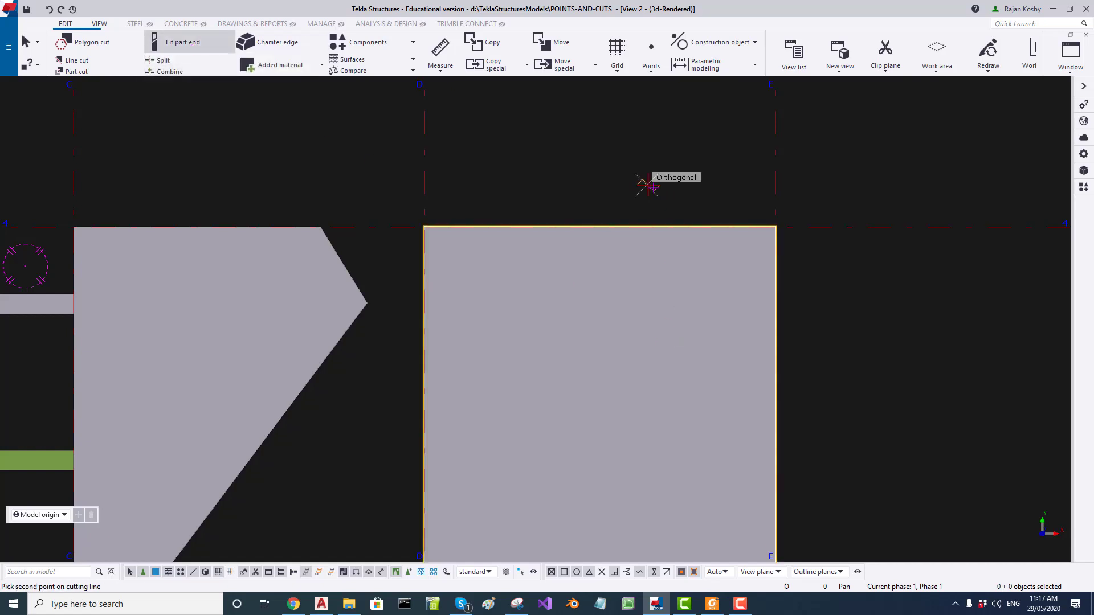
pyautogui.click(787, 306)
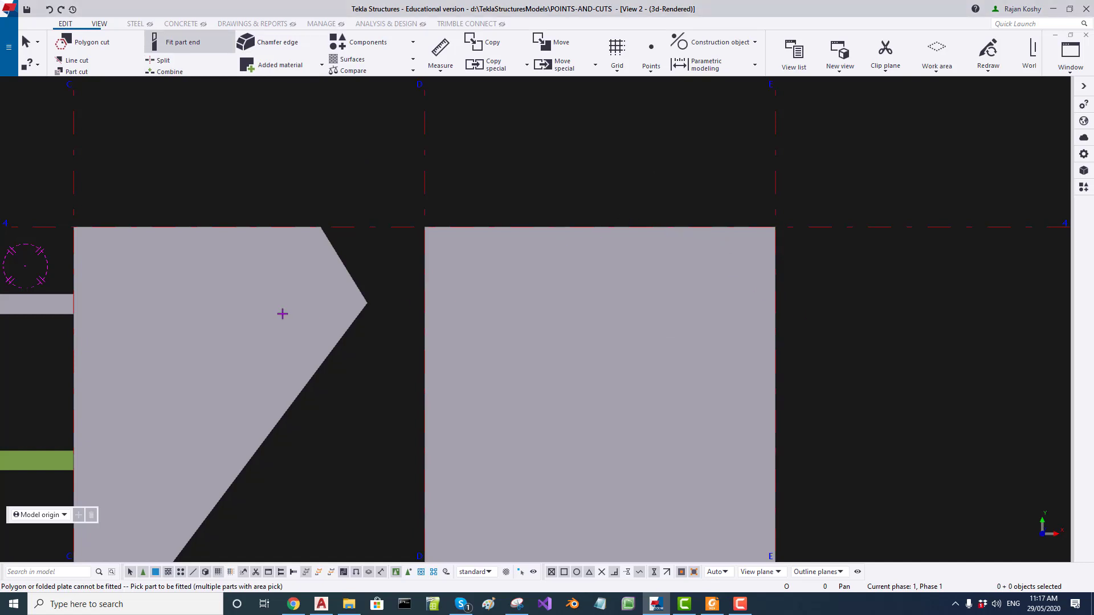
# - Leave the fitting command and select the lower green beam, followed by the rectangular plate, to compare the two part types
pyautogui.moveTo(237, 313); pyautogui.dragTo(703, 234, button='middle')
pyautogui.scroll(-2, 703, 234)
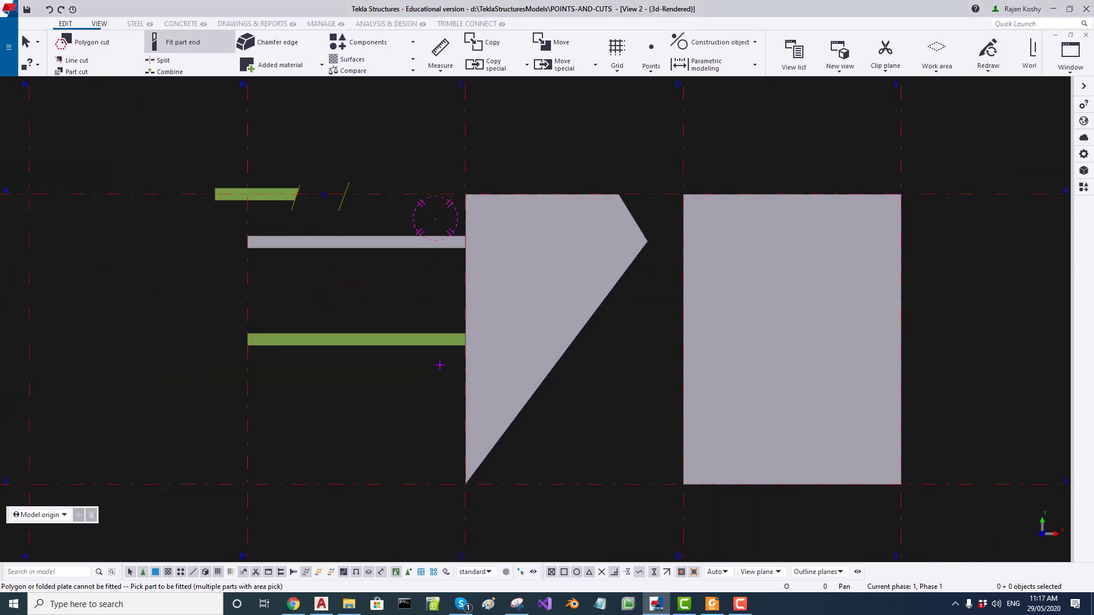
pyautogui.press('Escape')
pyautogui.click(417, 342)
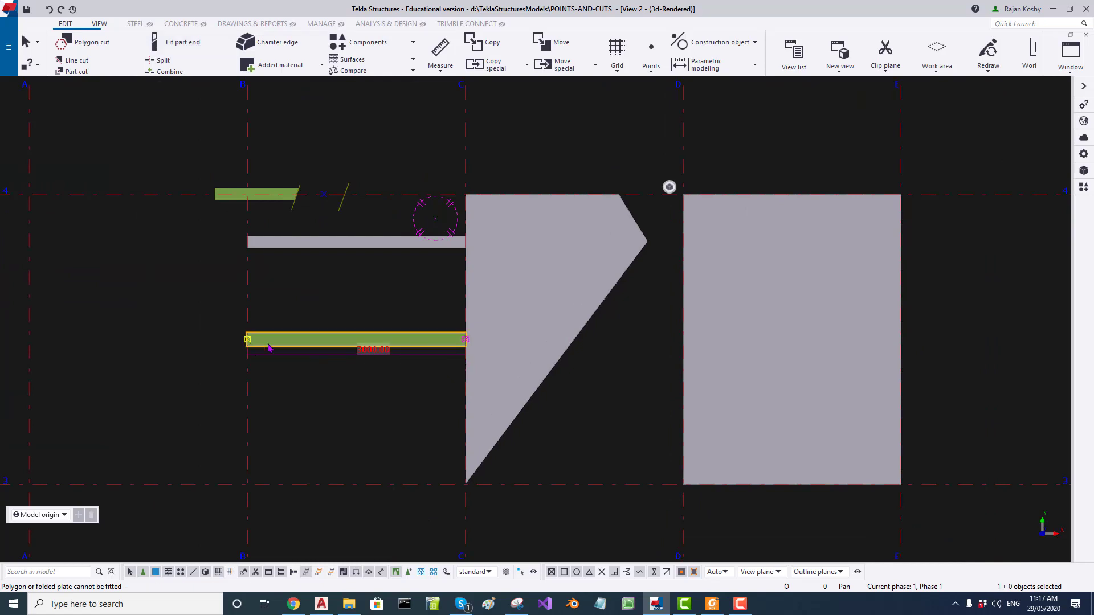
pyautogui.click(777, 359)
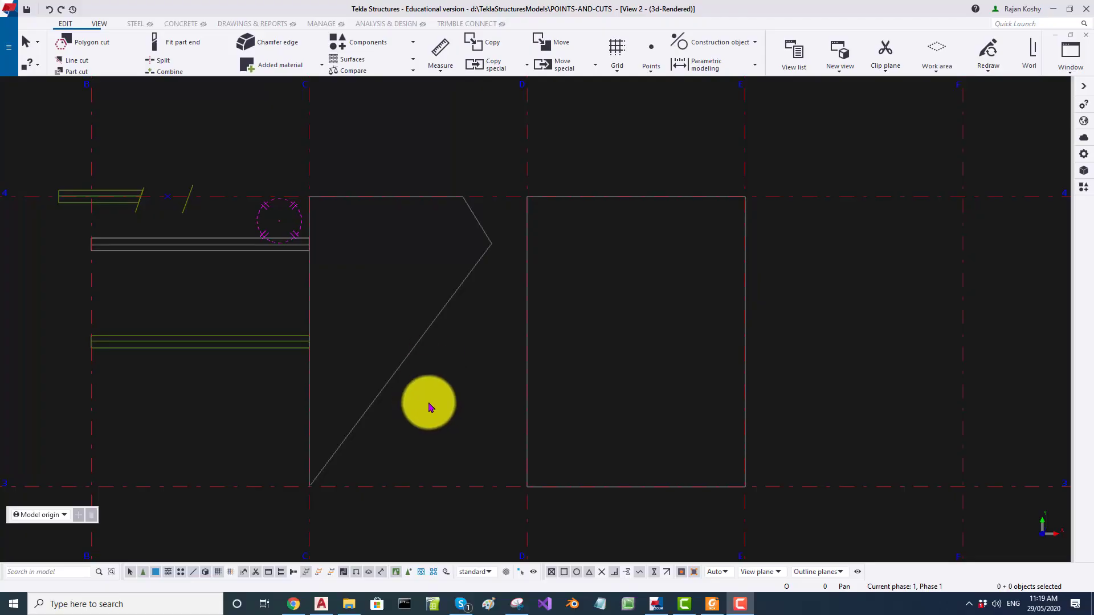
# - Add points at any position on the rectangular plate, four in its upper half and five in its lower half
pyautogui.click(651, 63)
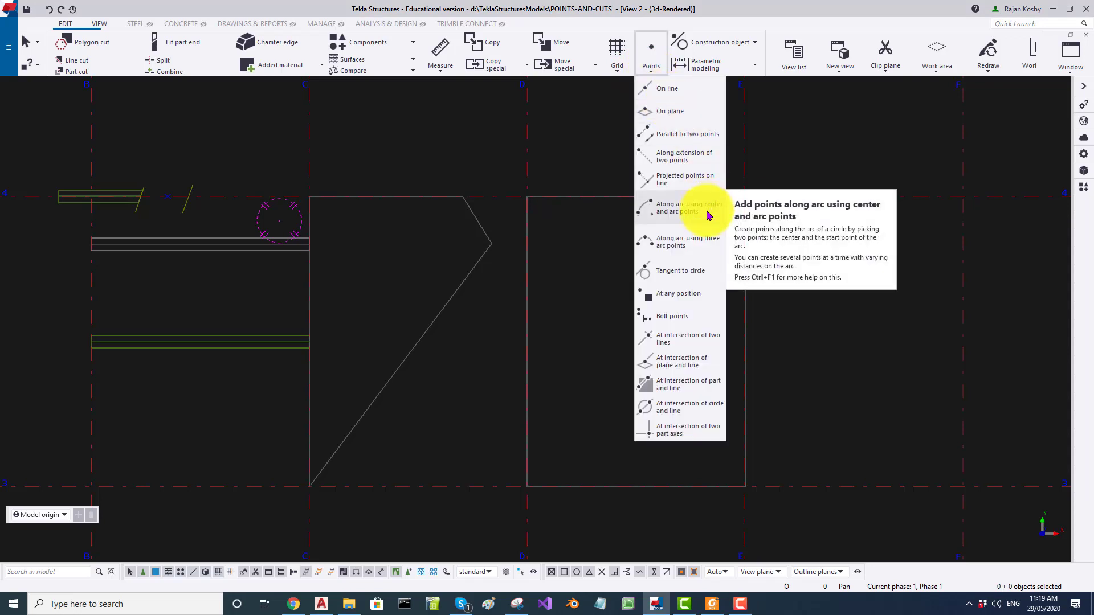
pyautogui.click(678, 294)
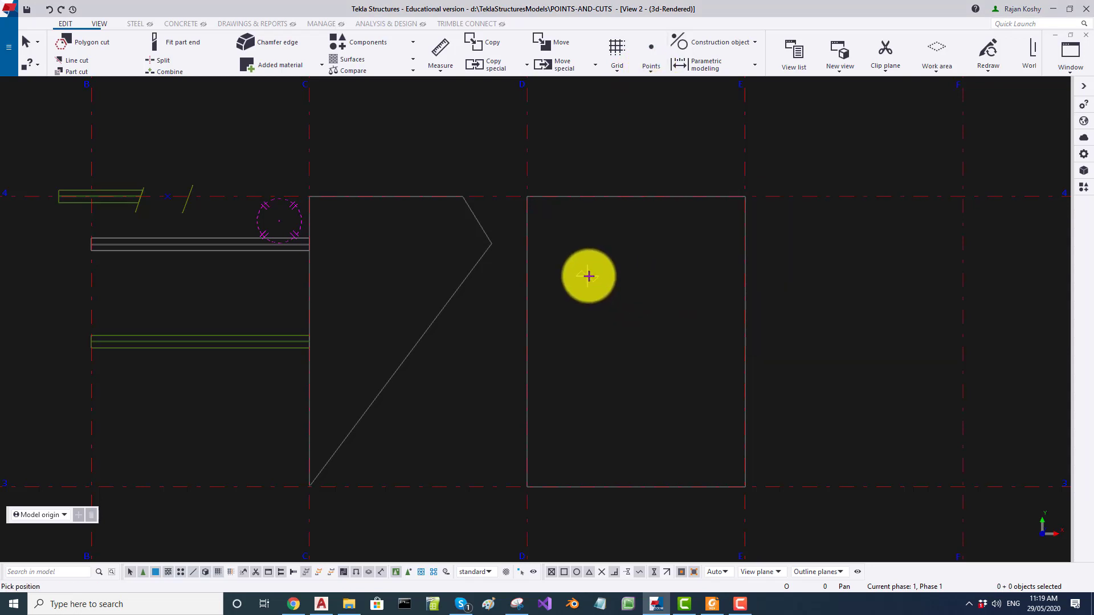
pyautogui.click(587, 276)
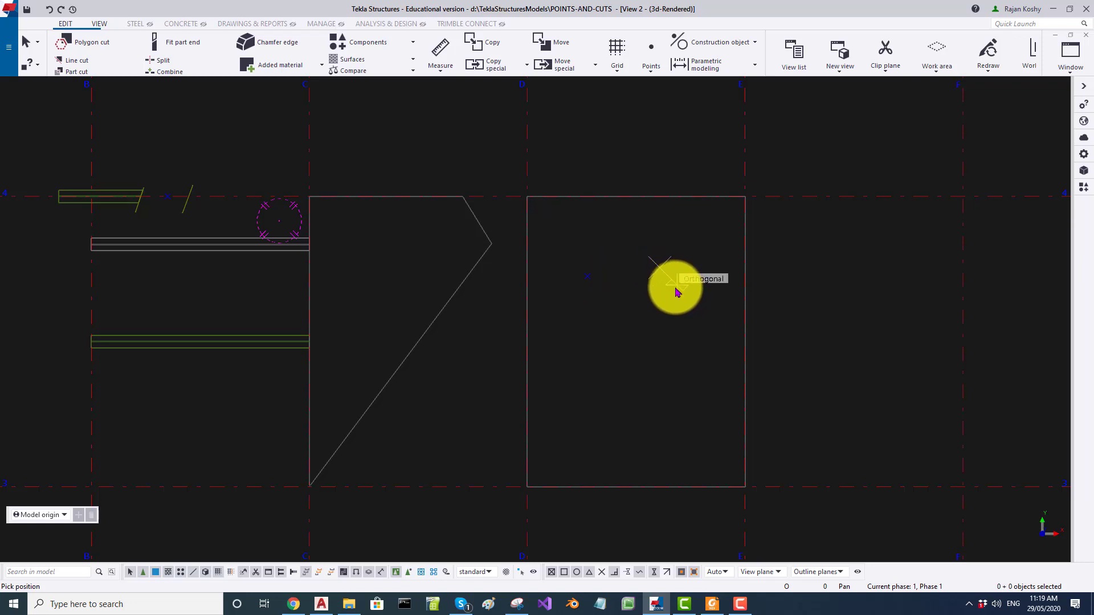
pyautogui.click(675, 285)
pyautogui.click(622, 299)
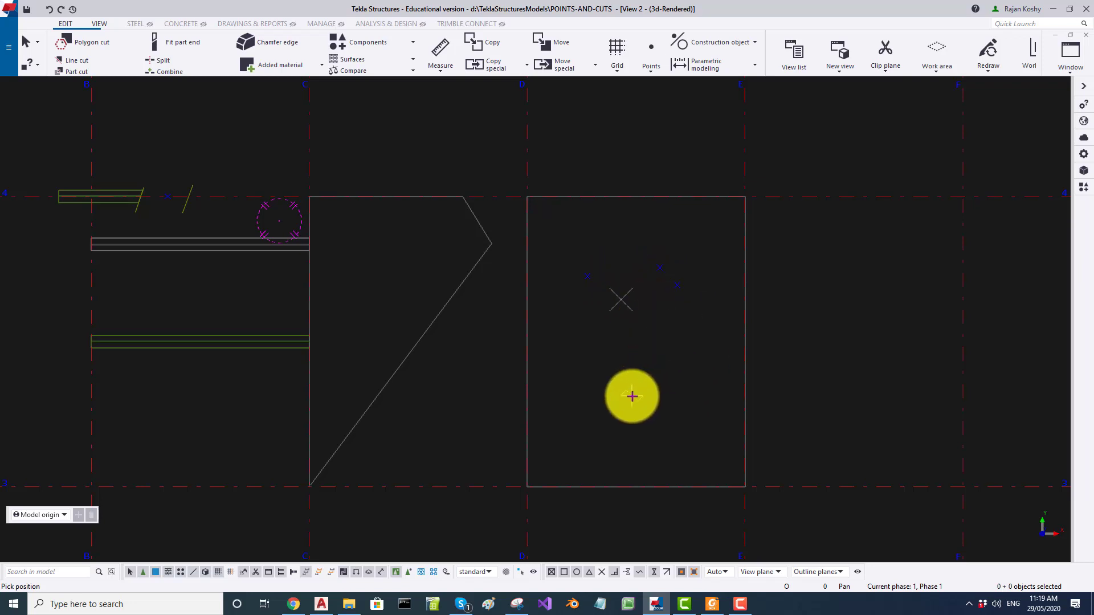
pyautogui.click(594, 390)
pyautogui.click(626, 371)
pyautogui.click(665, 378)
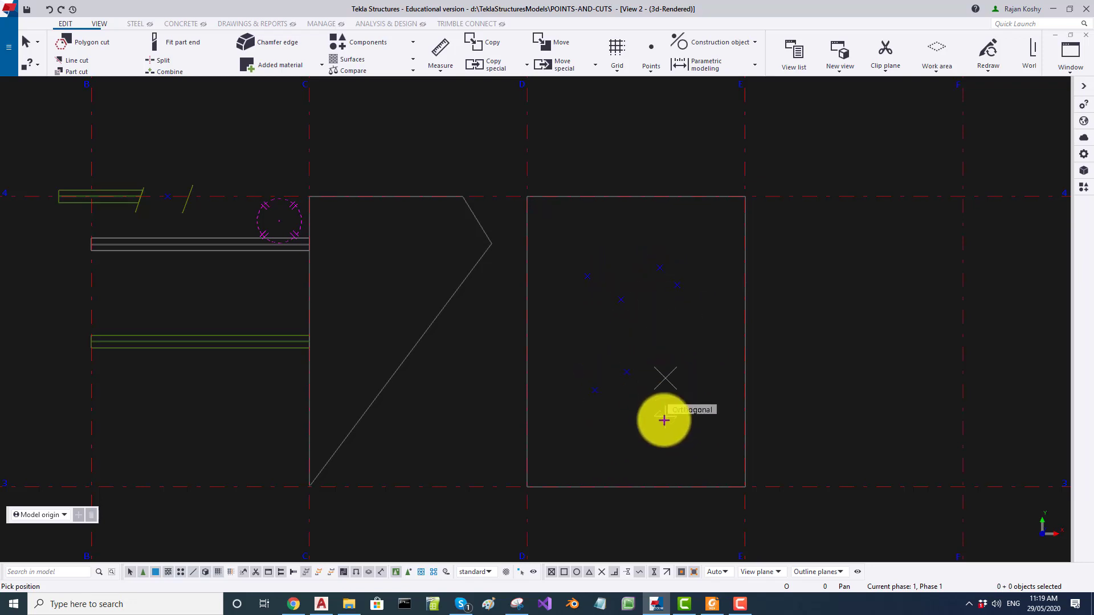
pyautogui.click(666, 420)
pyautogui.click(633, 431)
pyautogui.scroll(1, 596, 403)
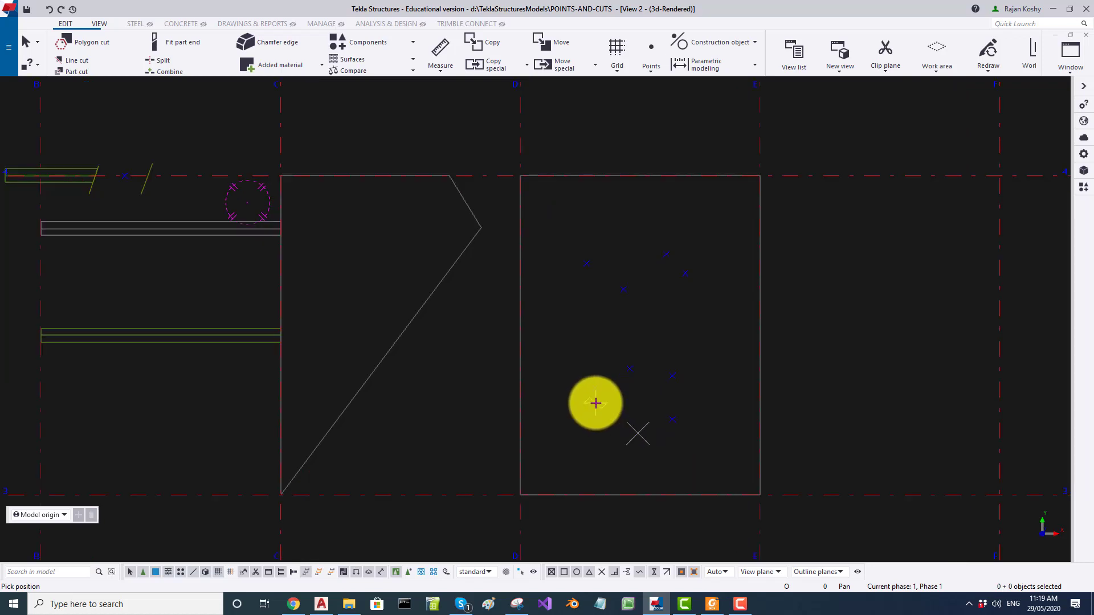
pyautogui.click(74, 521)
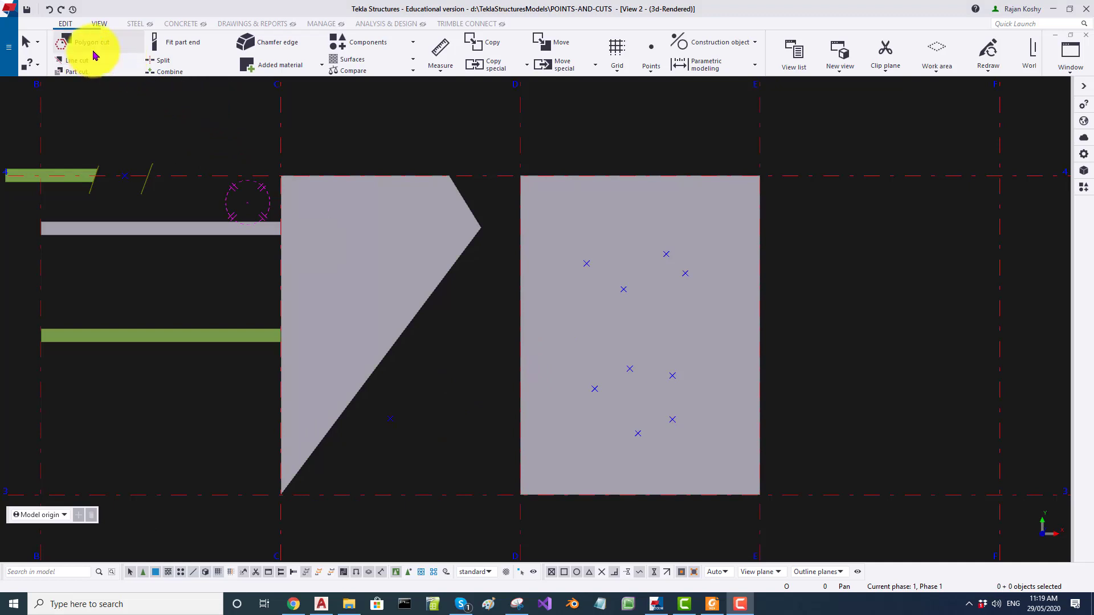
# - Make a polygon cut in the rectangular plate through the four points in its upper half
pyautogui.click(563, 306)
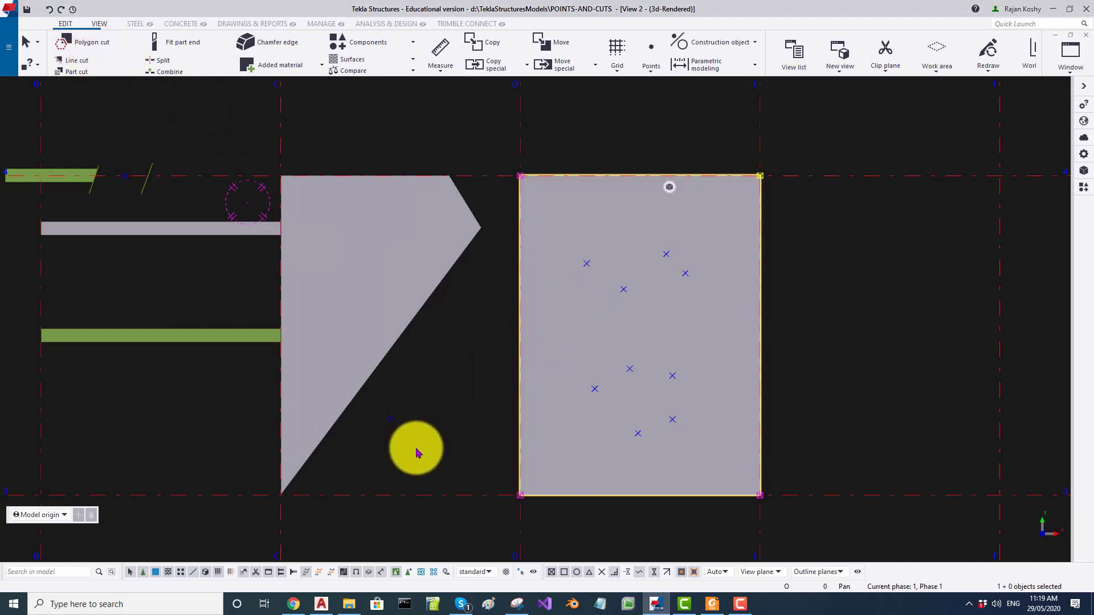
pyautogui.click(97, 42)
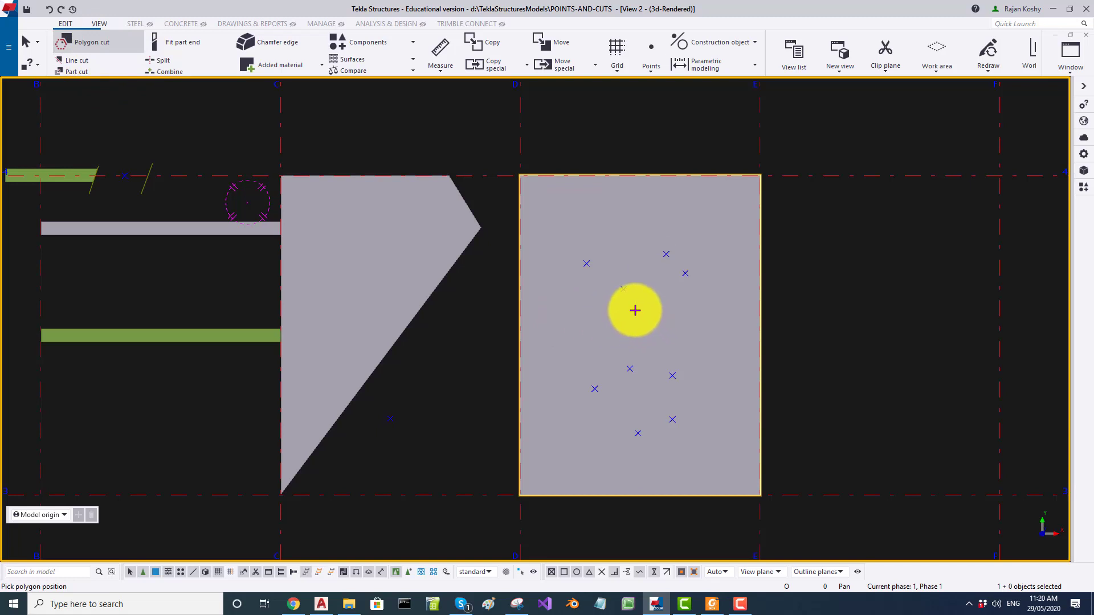
pyautogui.click(587, 262)
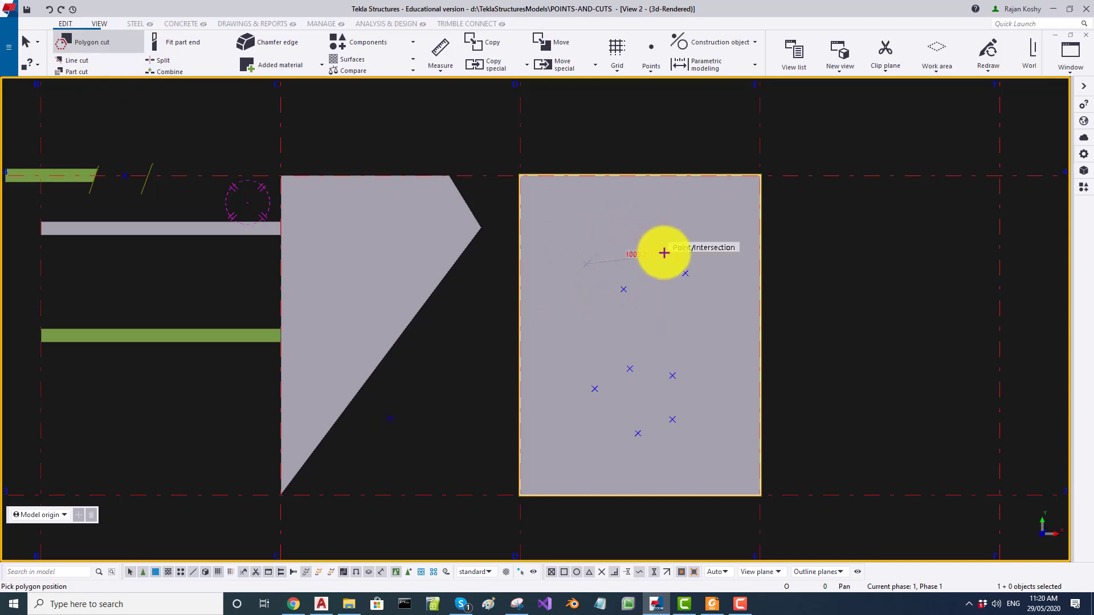
pyautogui.click(685, 273)
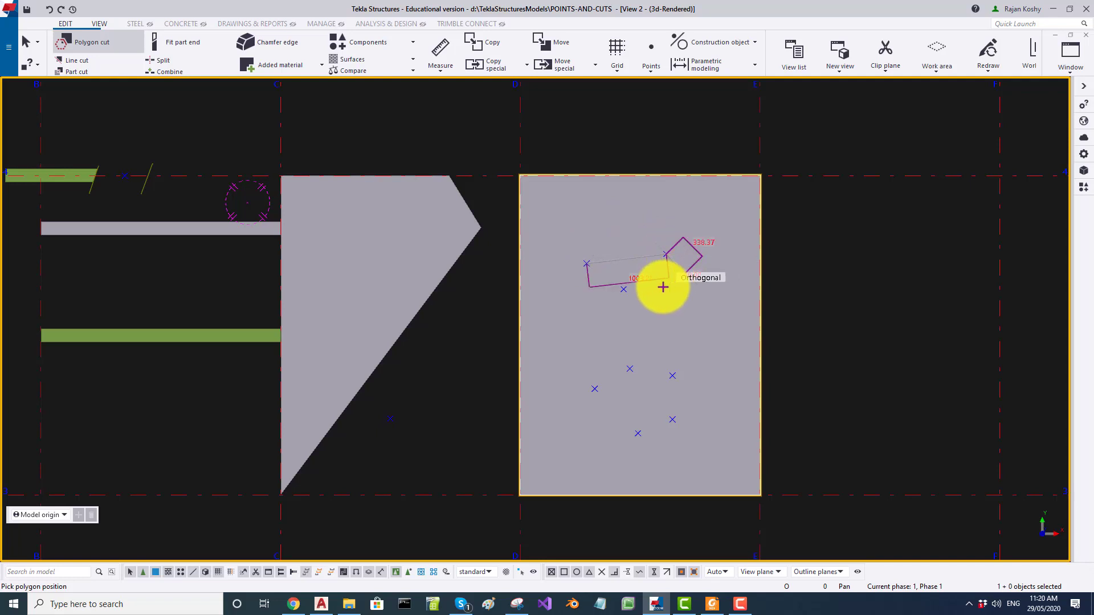
pyautogui.click(626, 291)
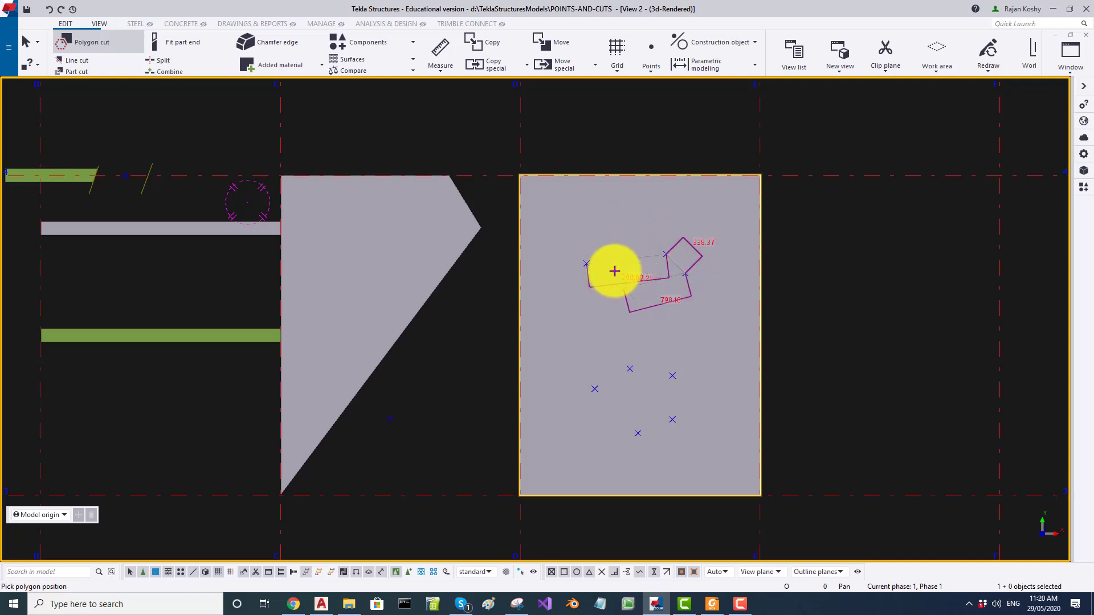
pyautogui.middleClick(605, 221)
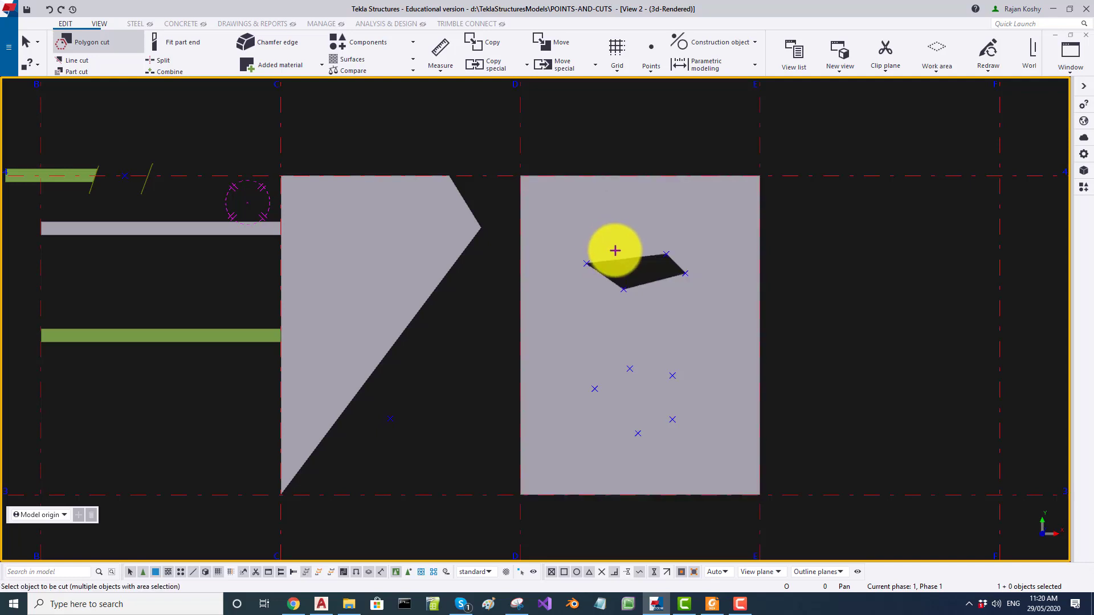
# - Make a triangular polygon cut through the three uppermost points in the plate's lower half, and undo it
pyautogui.scroll(2, 615, 276)
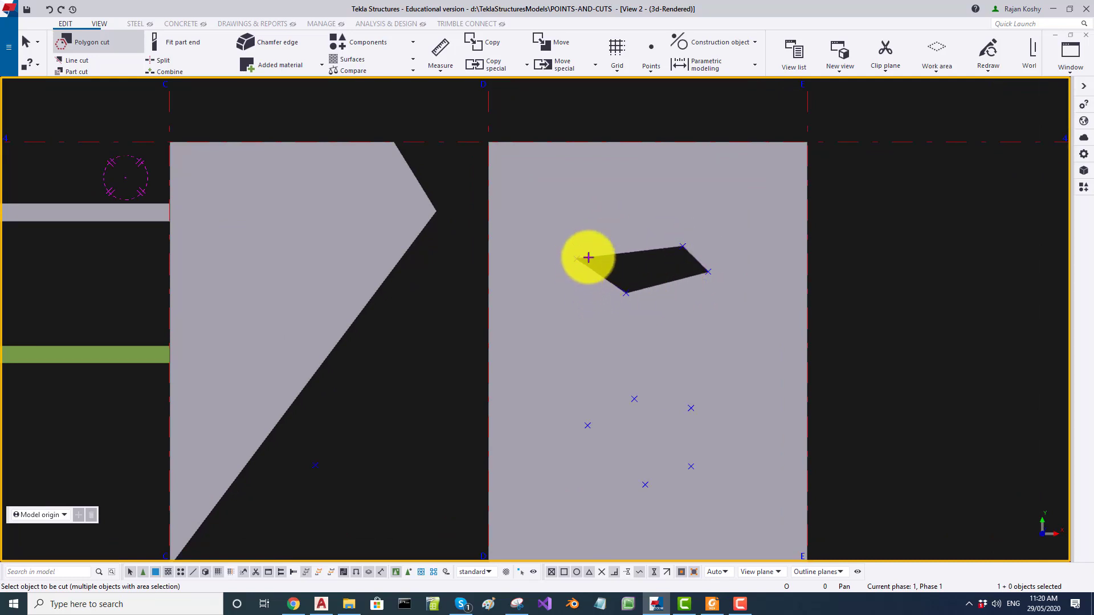
pyautogui.scroll(-1, 122, 520)
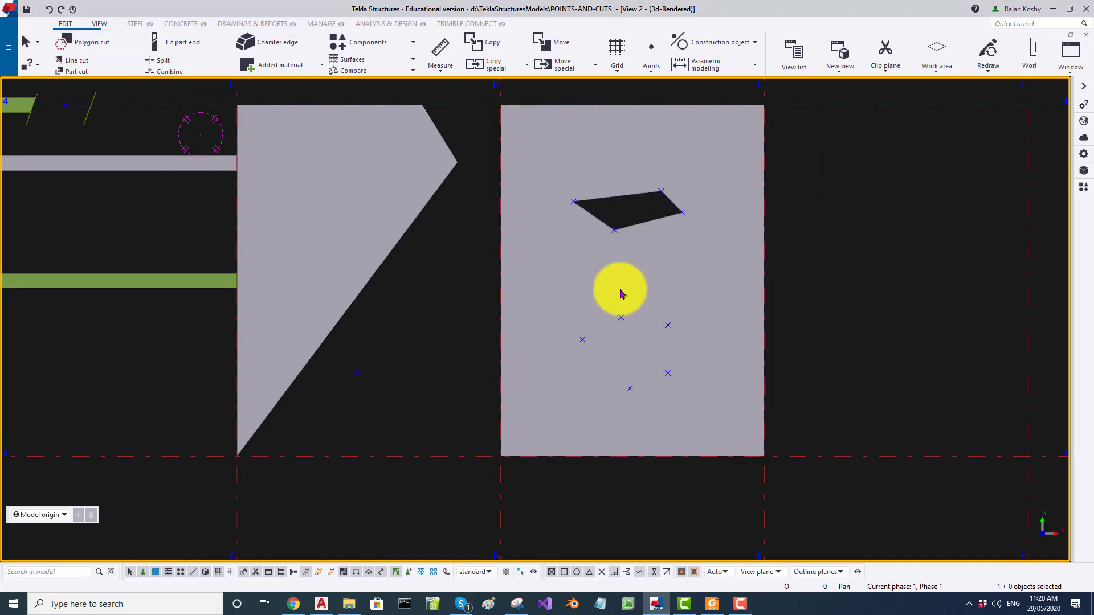
pyautogui.click(90, 42)
pyautogui.click(599, 386)
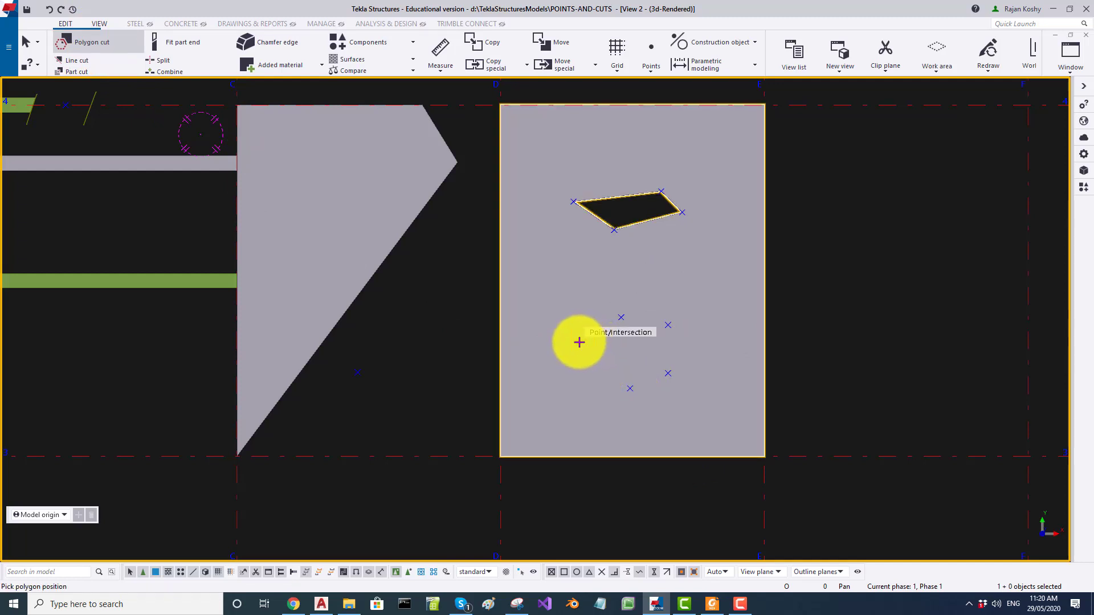
pyautogui.click(580, 341)
pyautogui.click(620, 318)
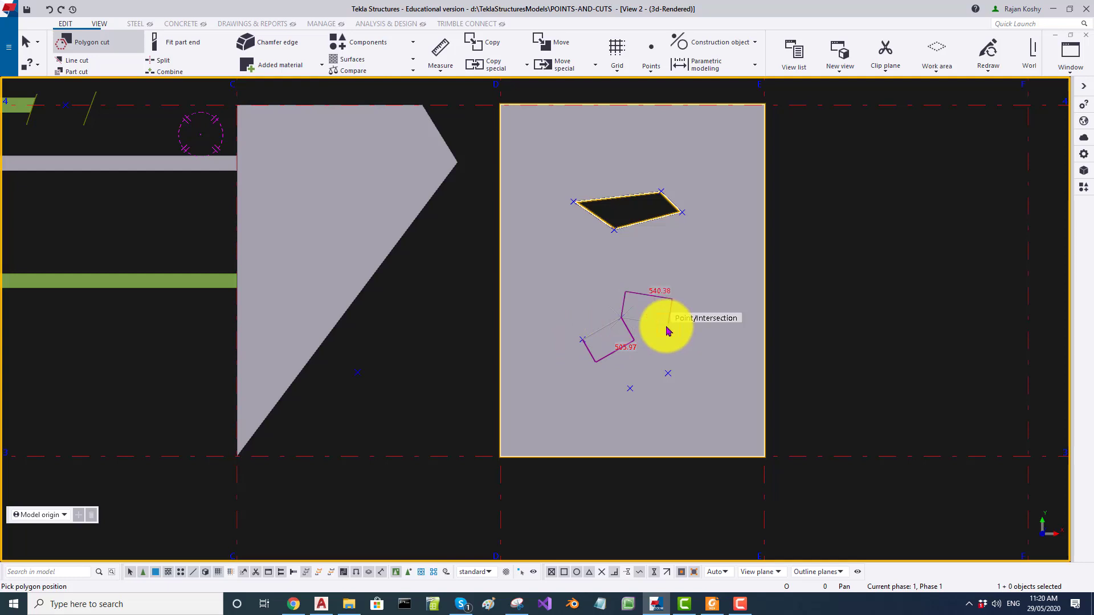
pyautogui.click(666, 326)
pyautogui.middleClick(666, 326)
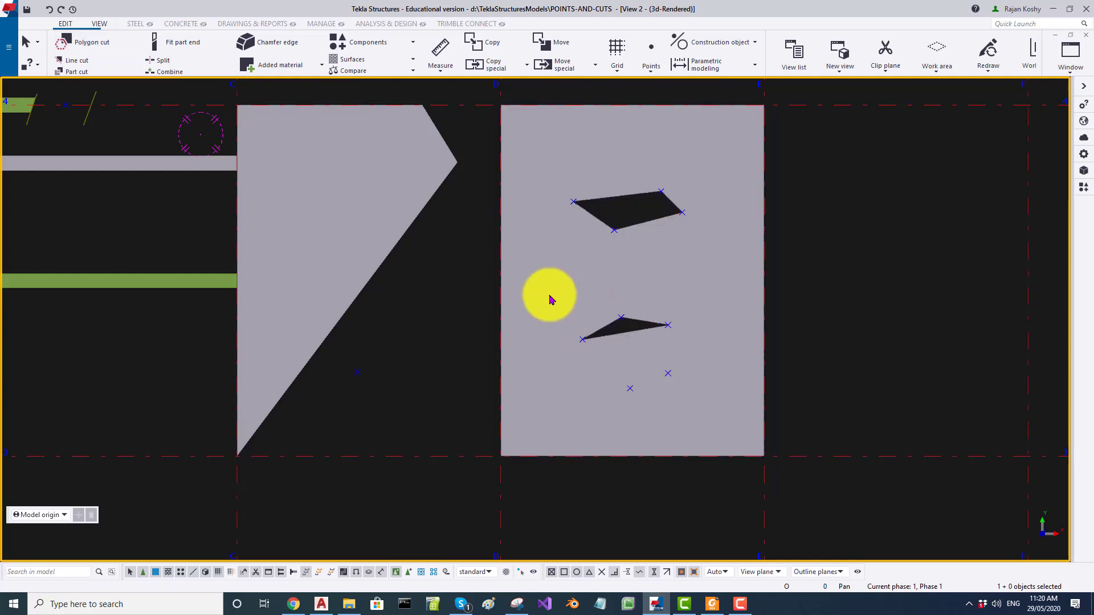
pyautogui.hotkey('ctrl', 'z')
# - Make a four-sided polygon cut through four of the five points in the plate's lower half, and undo it
pyautogui.click(107, 58)
pyautogui.click(584, 261)
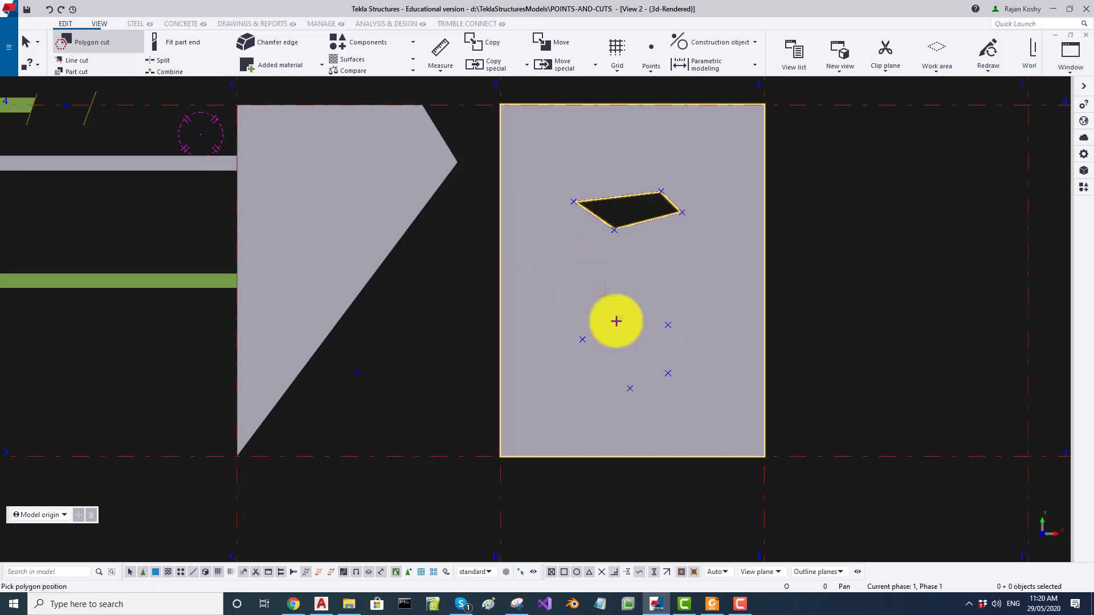
pyautogui.click(582, 342)
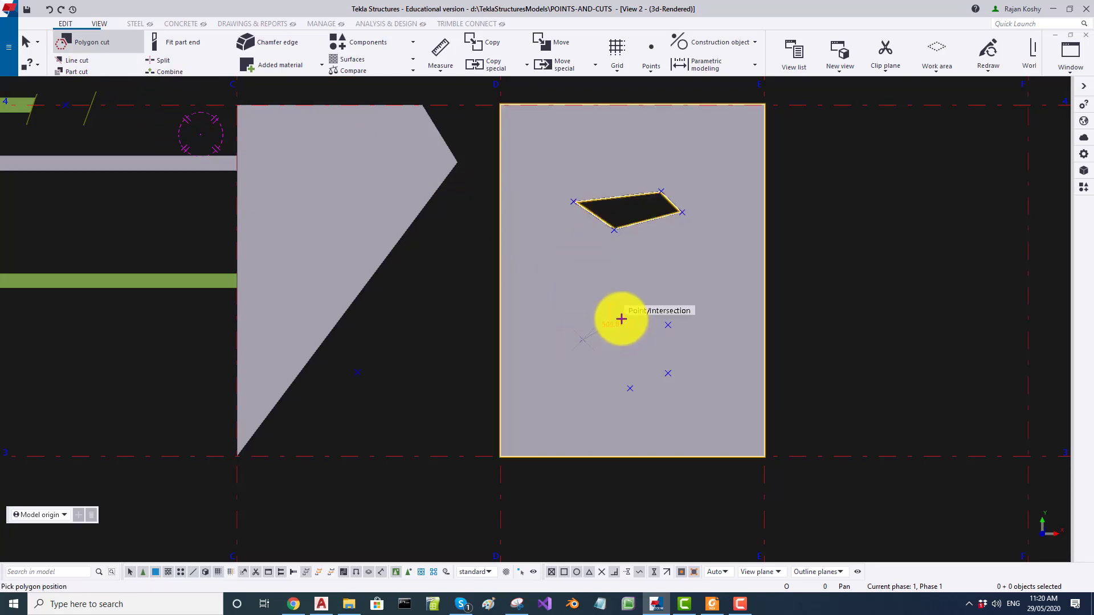
pyautogui.click(621, 319)
pyautogui.click(668, 326)
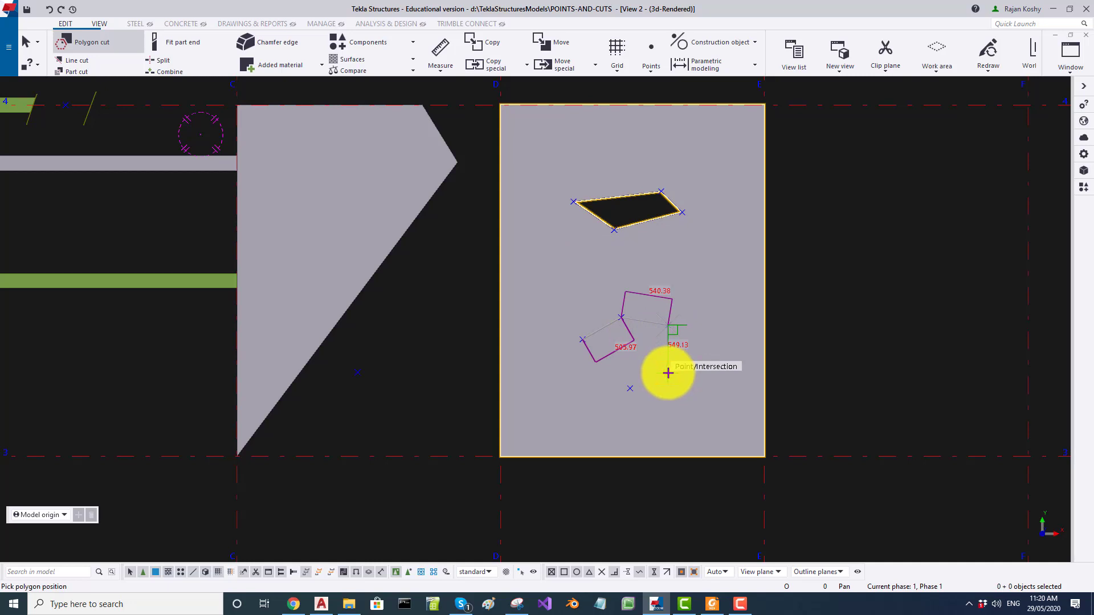
pyautogui.click(665, 371)
pyautogui.middleClick(630, 358)
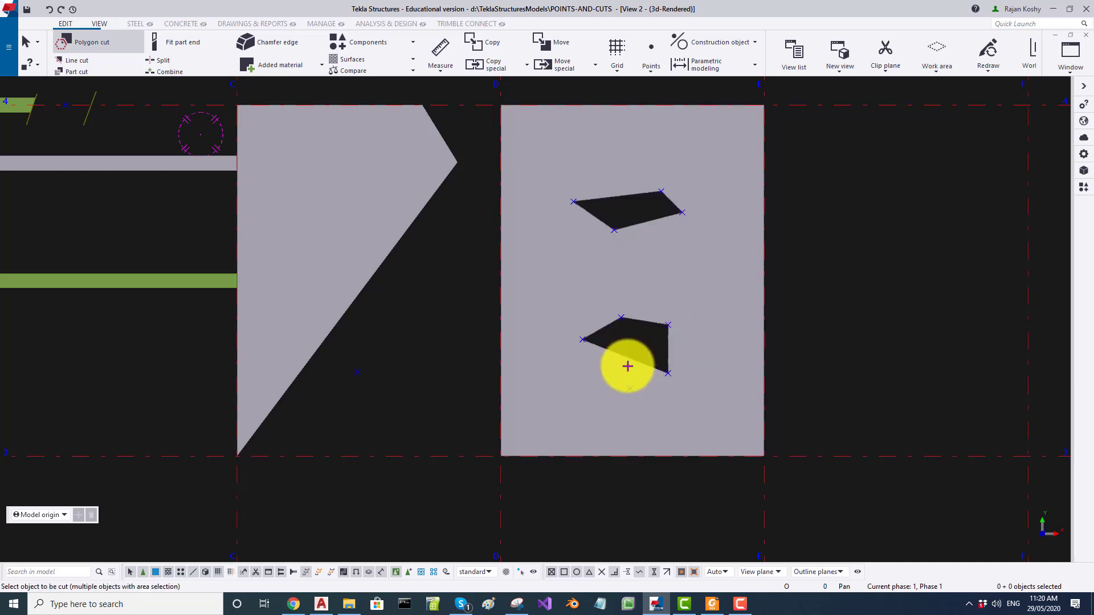
pyautogui.press('Escape')
pyautogui.hotkey('ctrl', 'z')
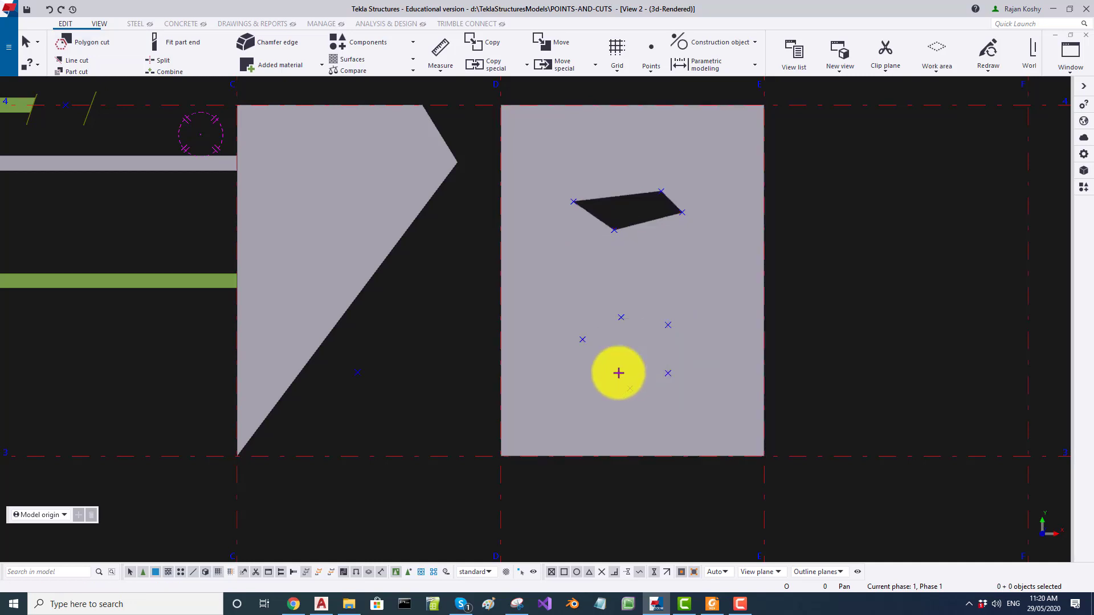
# - Make a five-sided polygon cut in the rectangular plate through the five points in its lower half
pyautogui.click(610, 383)
pyautogui.click(93, 42)
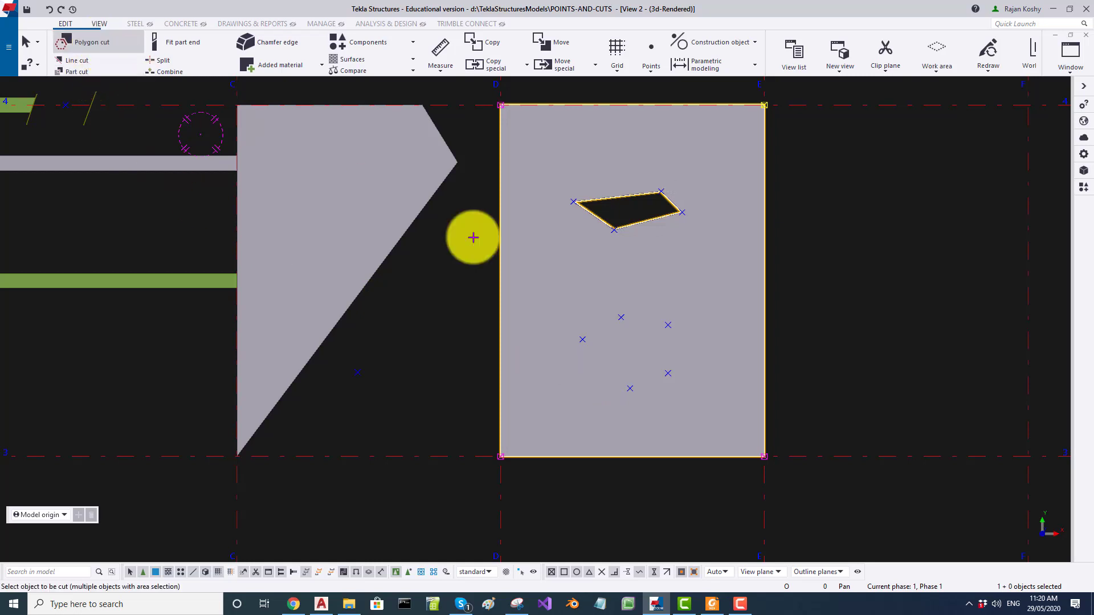
pyautogui.click(573, 281)
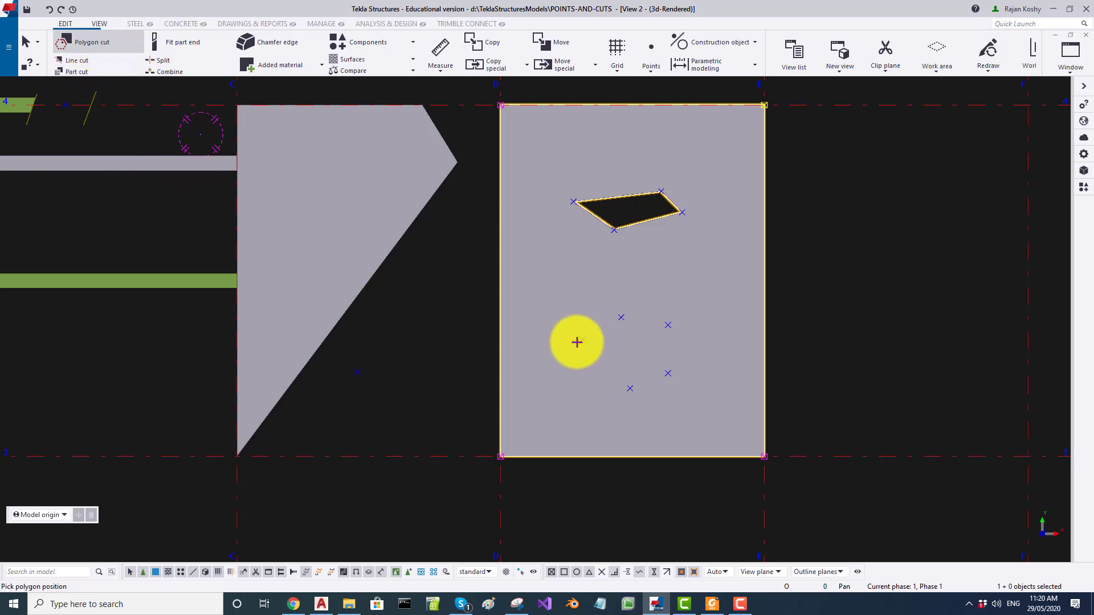
pyautogui.click(582, 340)
pyautogui.click(623, 317)
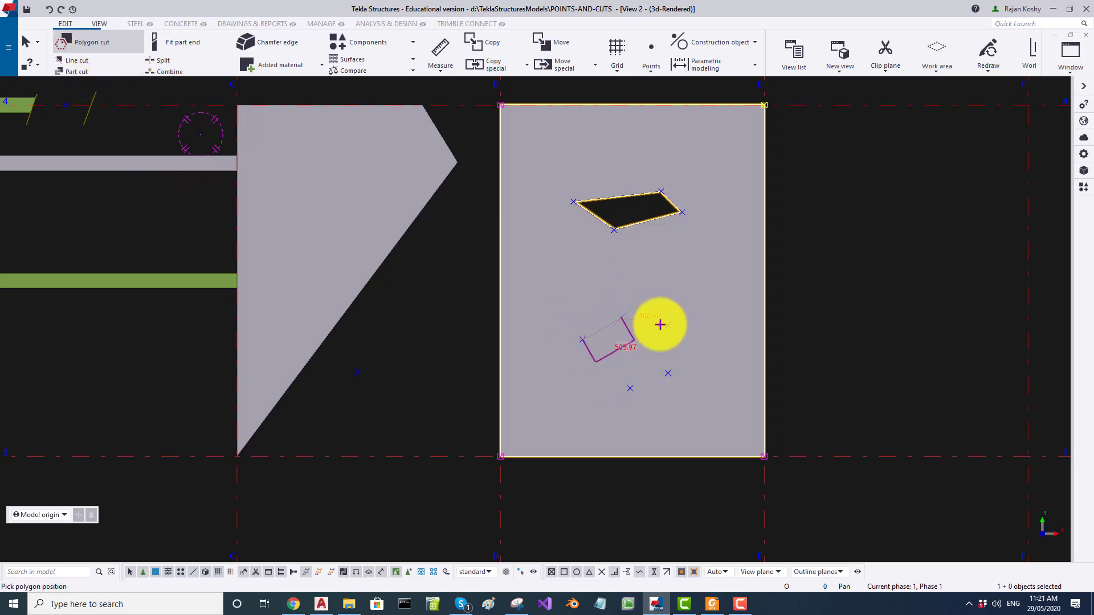
pyautogui.click(669, 327)
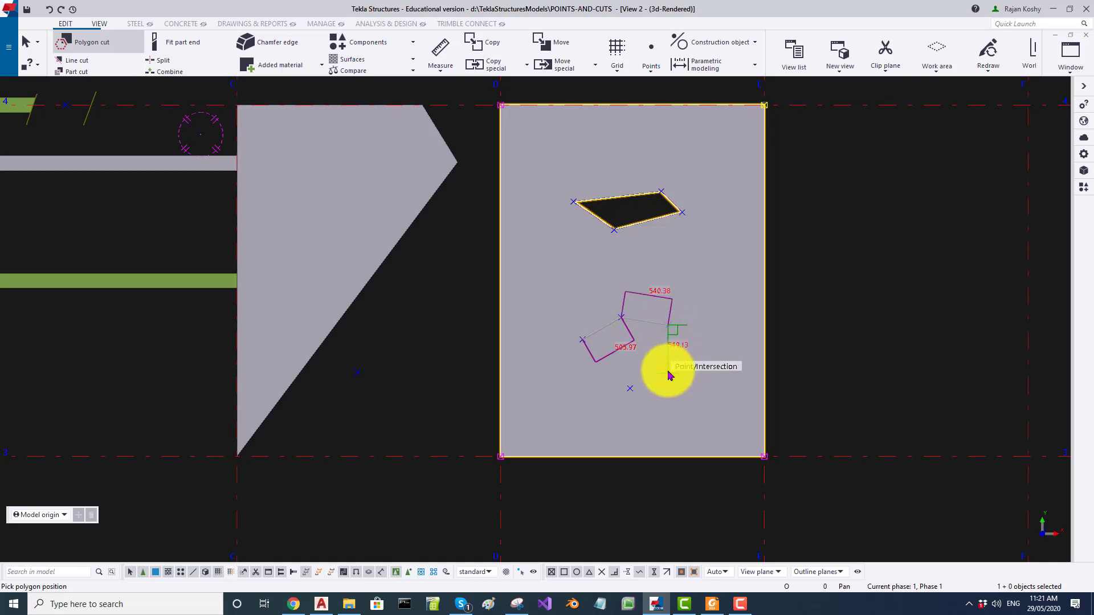
pyautogui.click(668, 371)
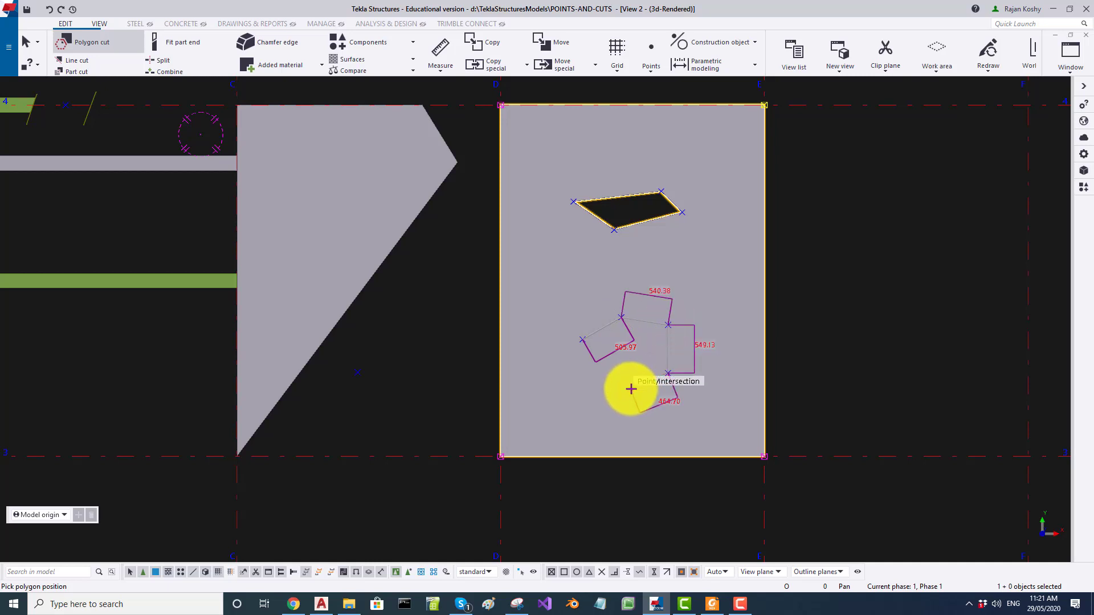
pyautogui.click(631, 390)
pyautogui.middleClick(631, 389)
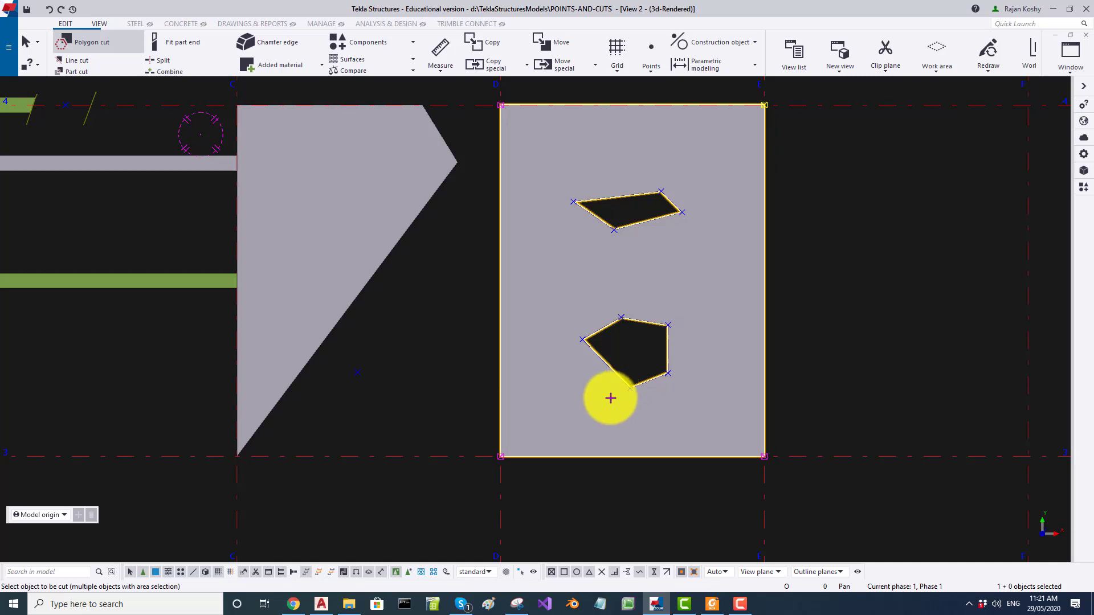
# - Make a polygon cut across the rectangular plate's lower-right corner through the five points around it, two inside and three outside the plate
pyautogui.scroll(5, 664, 481)
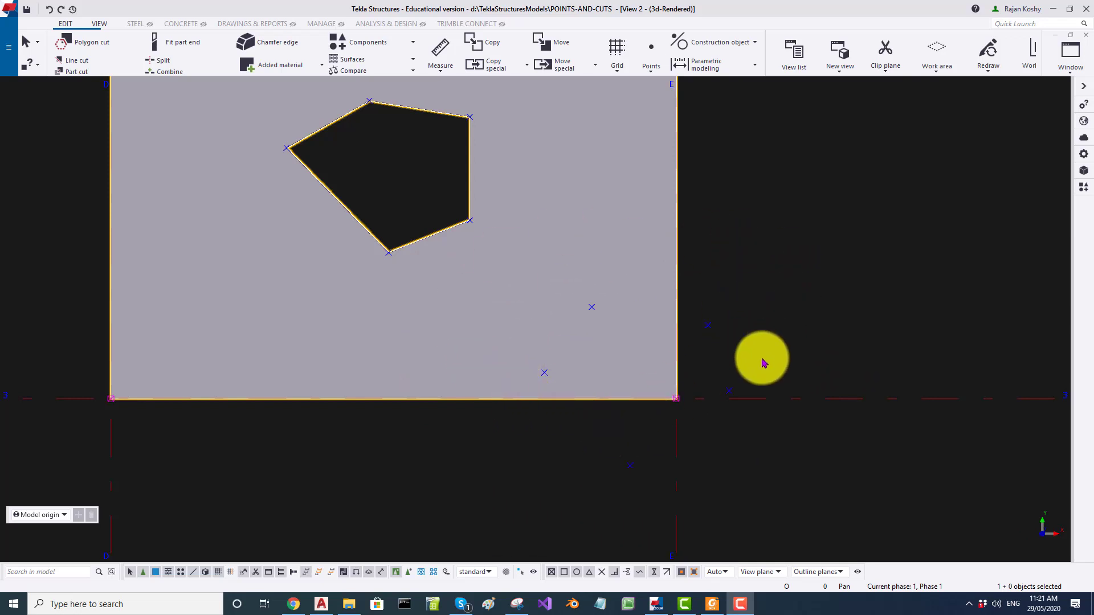
pyautogui.click(90, 42)
pyautogui.click(412, 331)
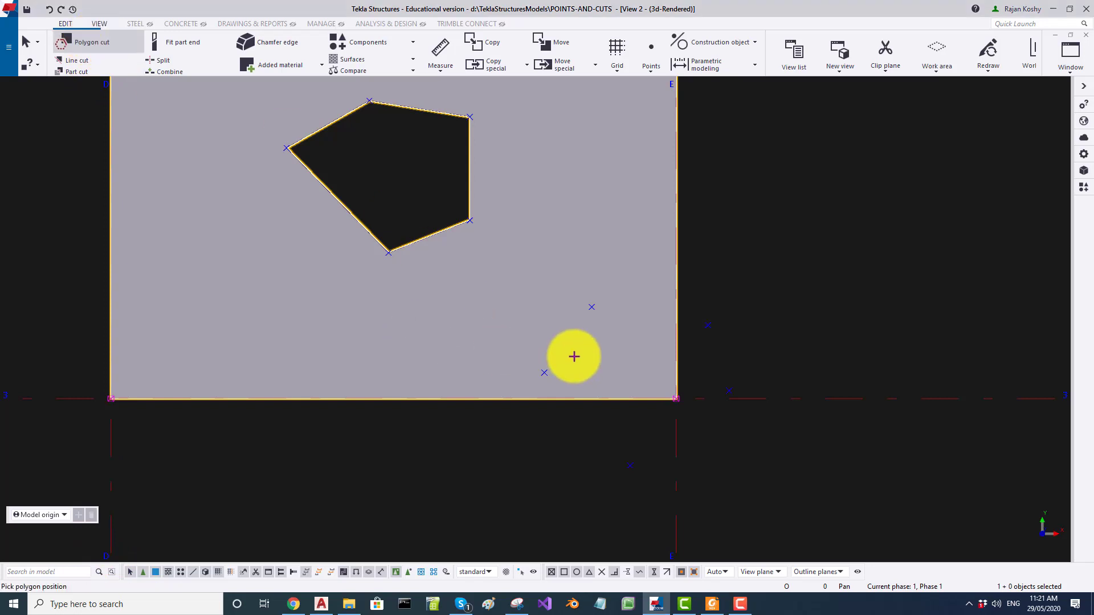
pyautogui.click(543, 374)
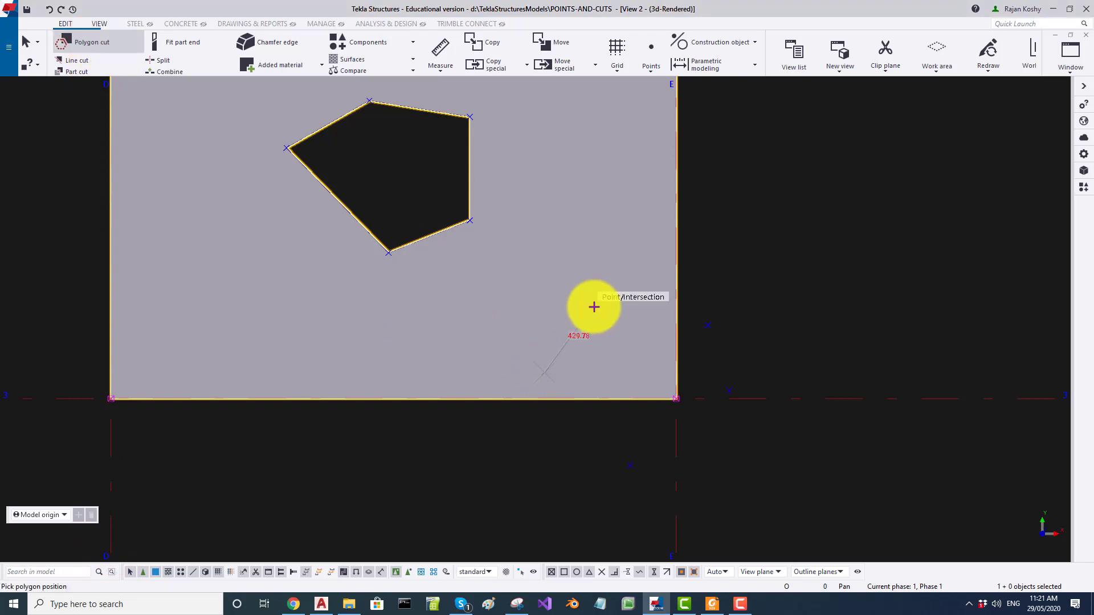
pyautogui.click(593, 311)
pyautogui.click(706, 324)
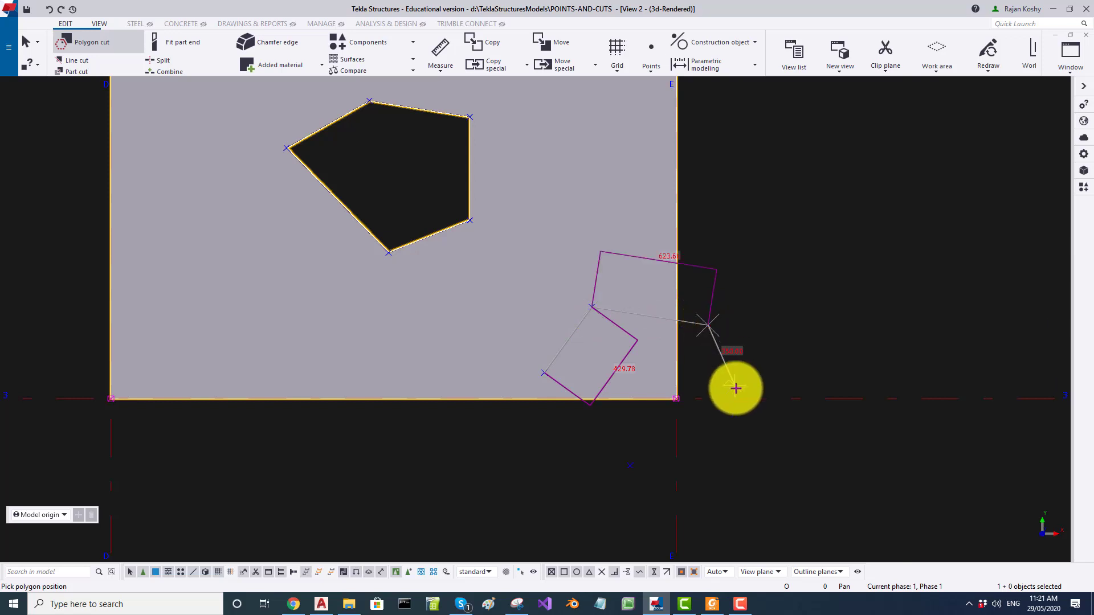
pyautogui.click(730, 392)
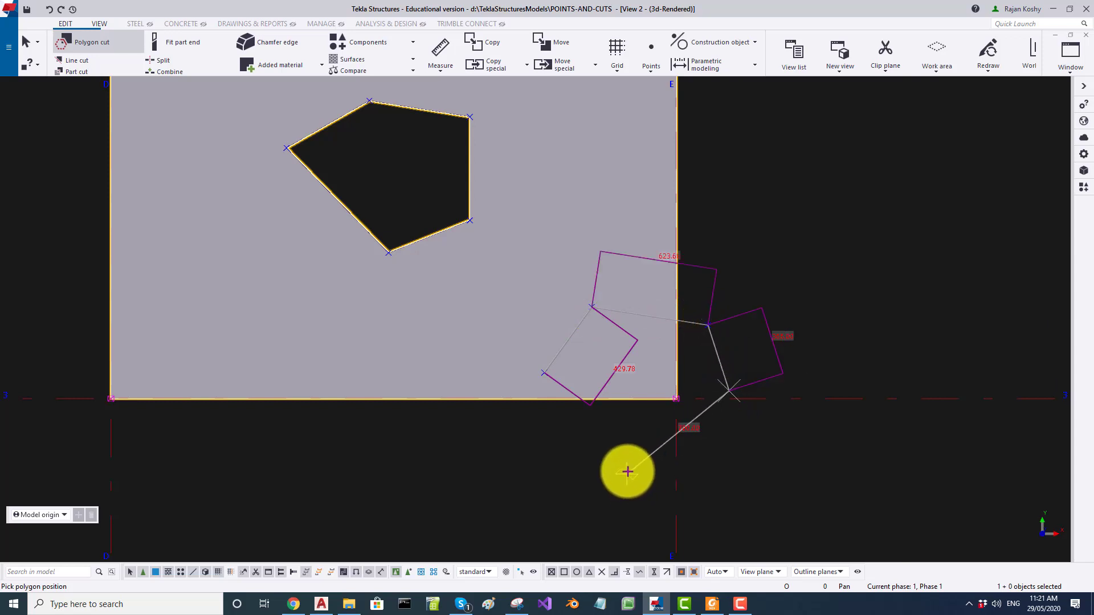
pyautogui.click(628, 467)
pyautogui.middleClick(629, 467)
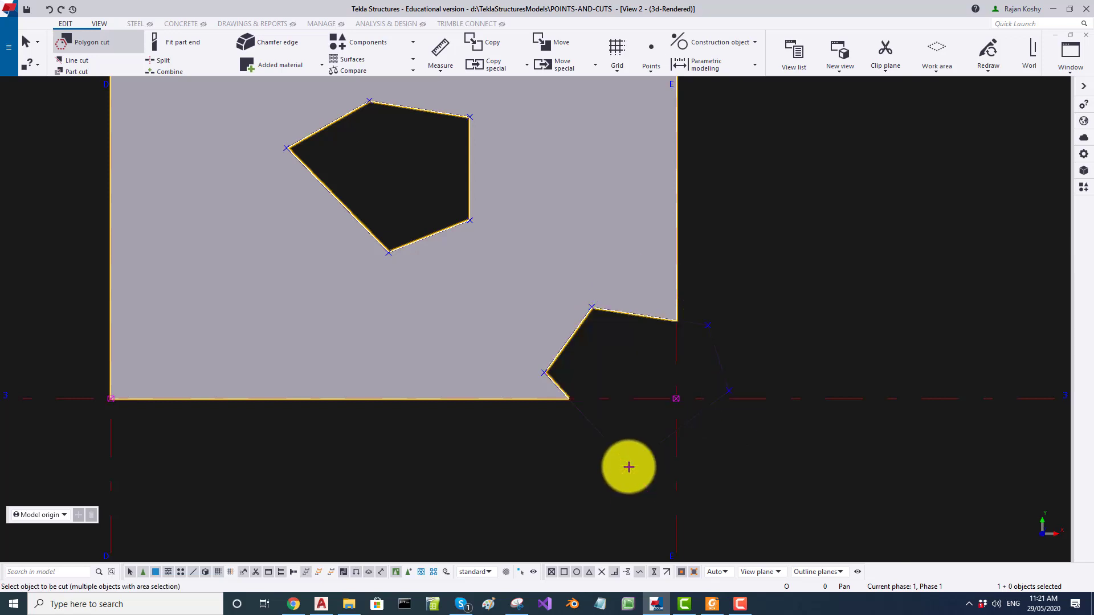
# - Place UC310*97 steel columns in the rectangular plate between the four-sided and five-sided openings
pyautogui.scroll(-1, 629, 467)
pyautogui.scroll(-1, 695, 310)
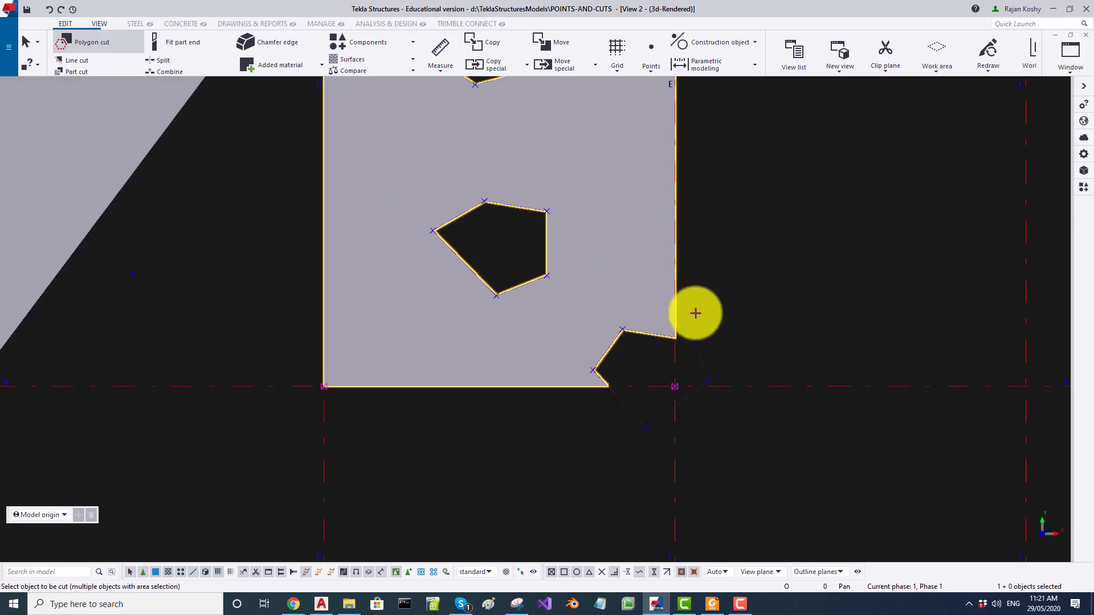
pyautogui.scroll(-1, 690, 321)
pyautogui.scroll(-1, 501, 298)
pyautogui.moveTo(501, 298); pyautogui.dragTo(501, 359, button='middle')
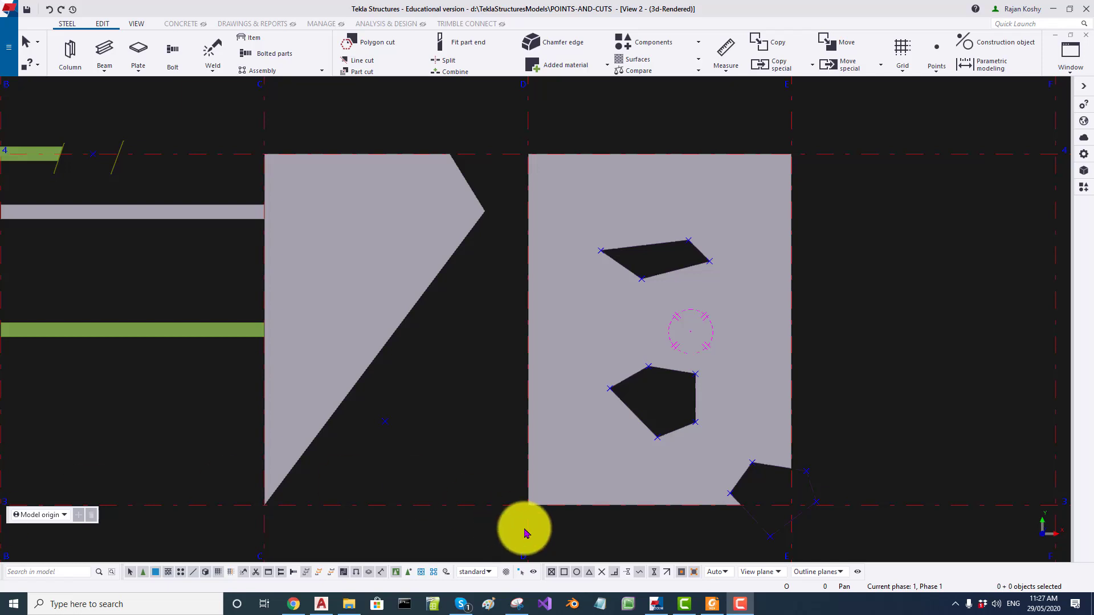
pyautogui.moveTo(479, 378); pyautogui.dragTo(456, 371, button='middle')
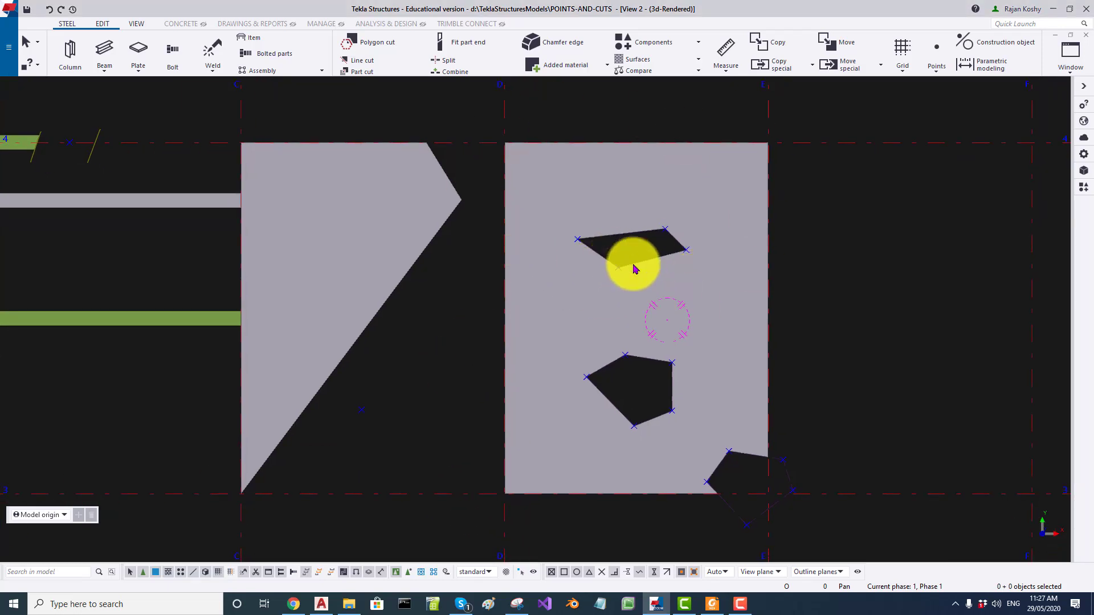
pyautogui.click(72, 60)
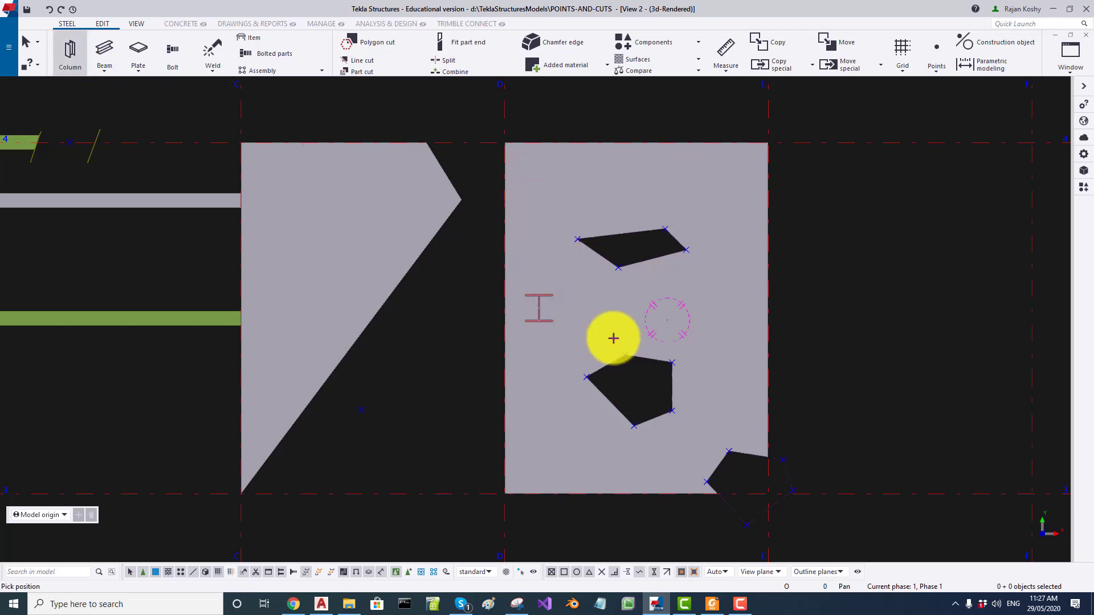
pyautogui.scroll(1, 557, 318)
pyautogui.scroll(1, 557, 318)
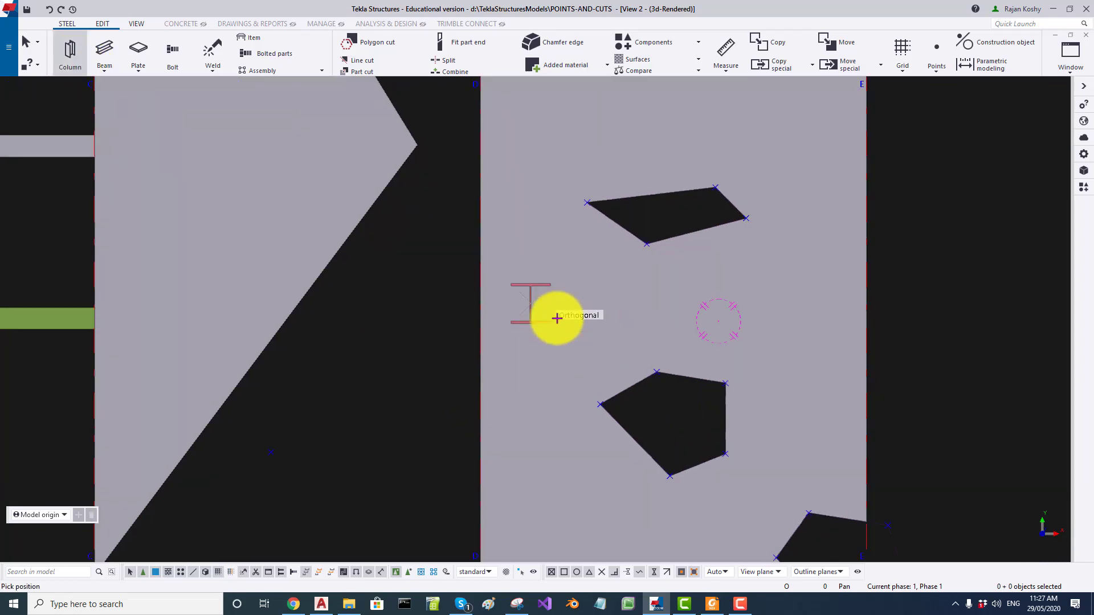
pyautogui.moveTo(556, 318); pyautogui.dragTo(323, 305, button='middle')
pyautogui.click(409, 290)
# - Set the steel column profile to D100 and place a round column in the plate between the openings
pyautogui.doubleClick(71, 50)
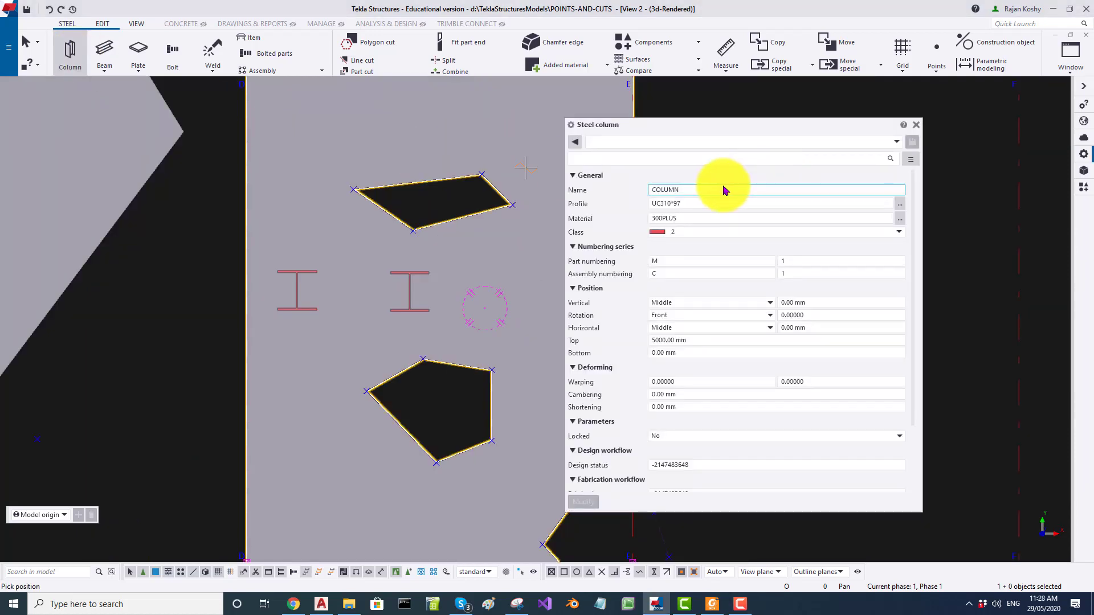
pyautogui.click(708, 204)
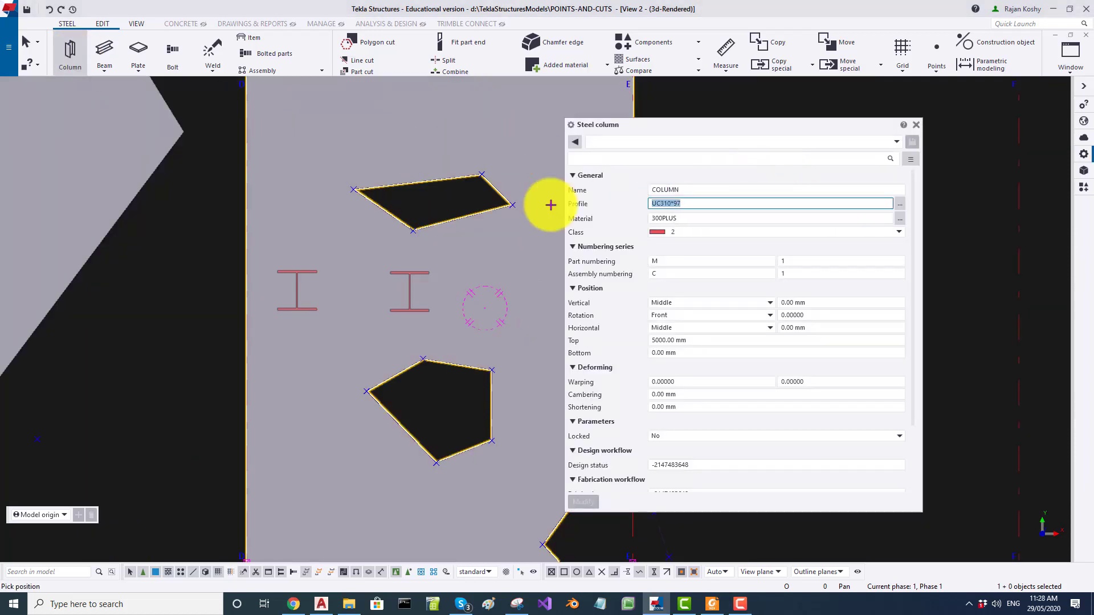
pyautogui.write('D100')
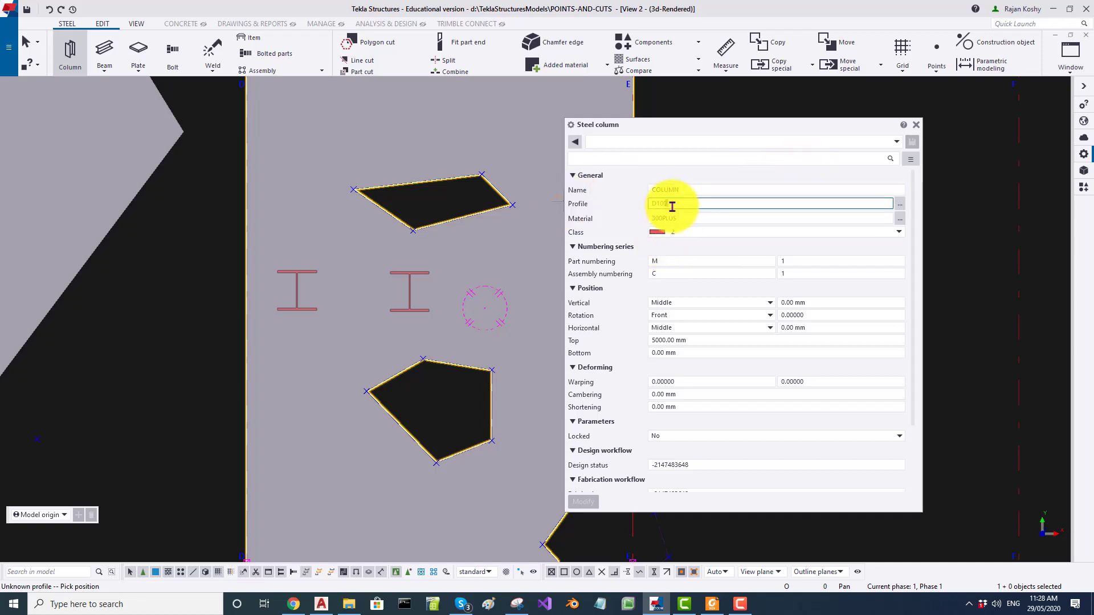
pyautogui.click(59, 61)
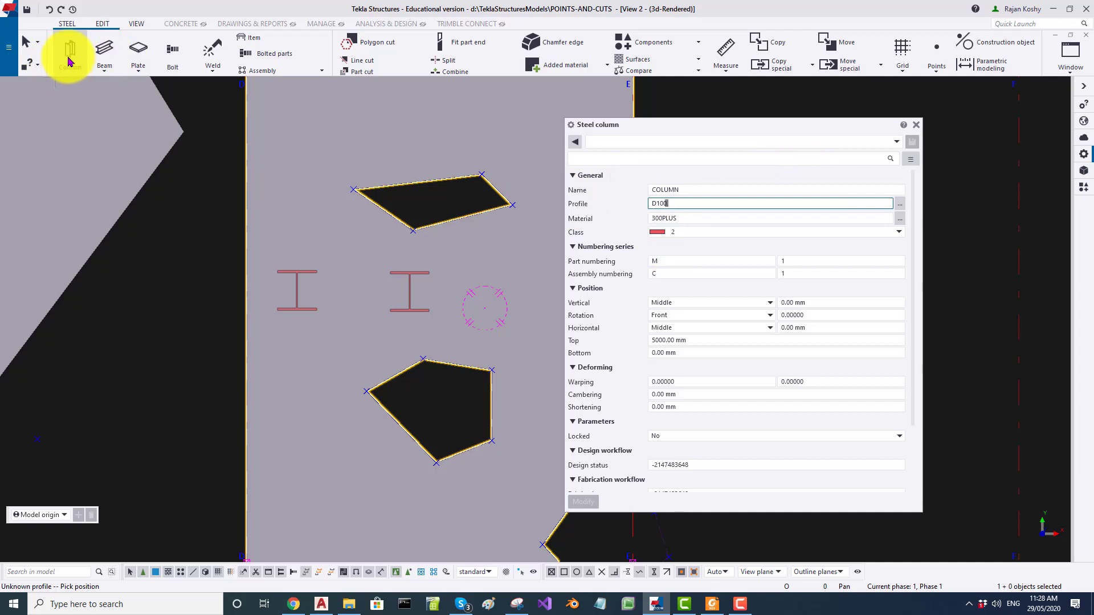
pyautogui.click(690, 219)
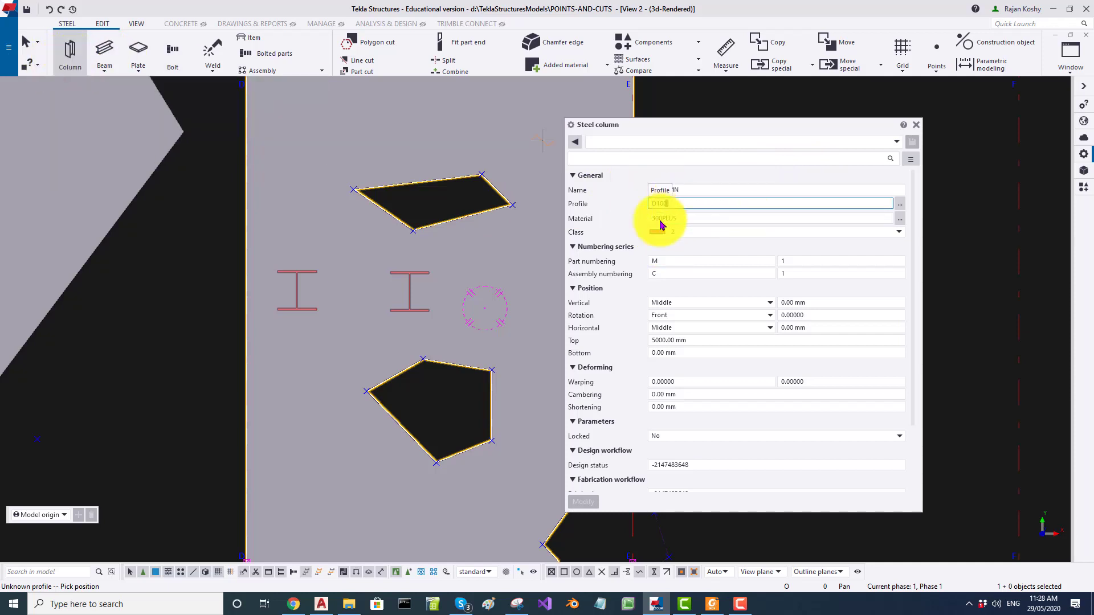
pyautogui.scroll(1, 541, 295)
pyautogui.scroll(2, 542, 295)
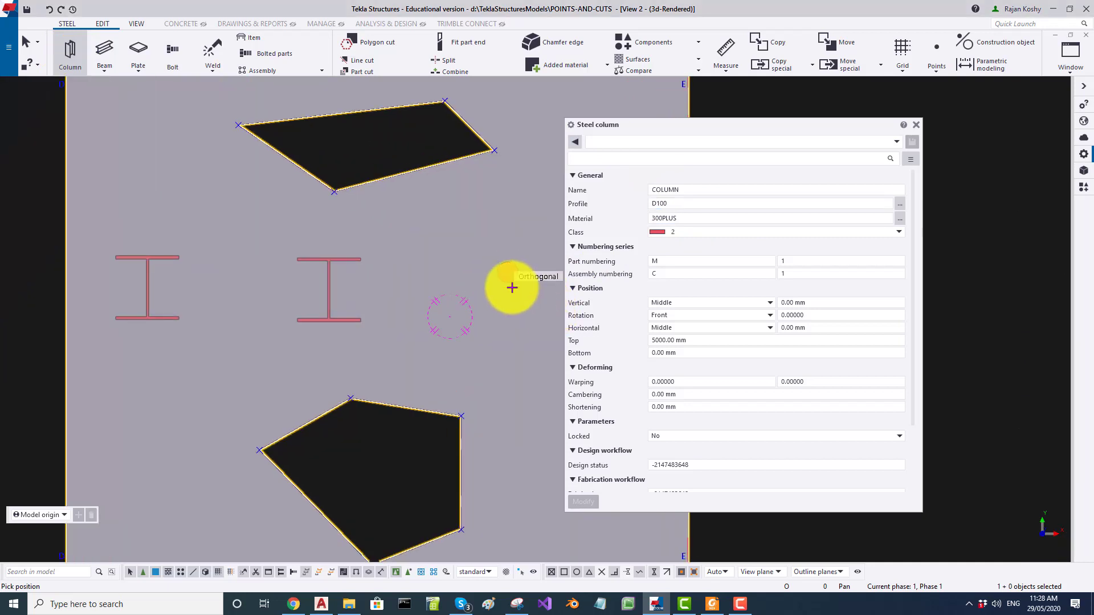
pyautogui.click(916, 129)
pyautogui.press('Escape')
# - Inspect in 3D how the I-section column and the round column pass through the rectangular plate
pyautogui.keyDown('ctrl'); pyautogui.moveTo(502, 379); pyautogui.dragTo(478, 296, button='middle'); pyautogui.keyUp('ctrl')
pyautogui.keyDown('ctrl'); pyautogui.moveTo(225, 398); pyautogui.dragTo(247, 367, button='middle'); pyautogui.keyUp('ctrl')
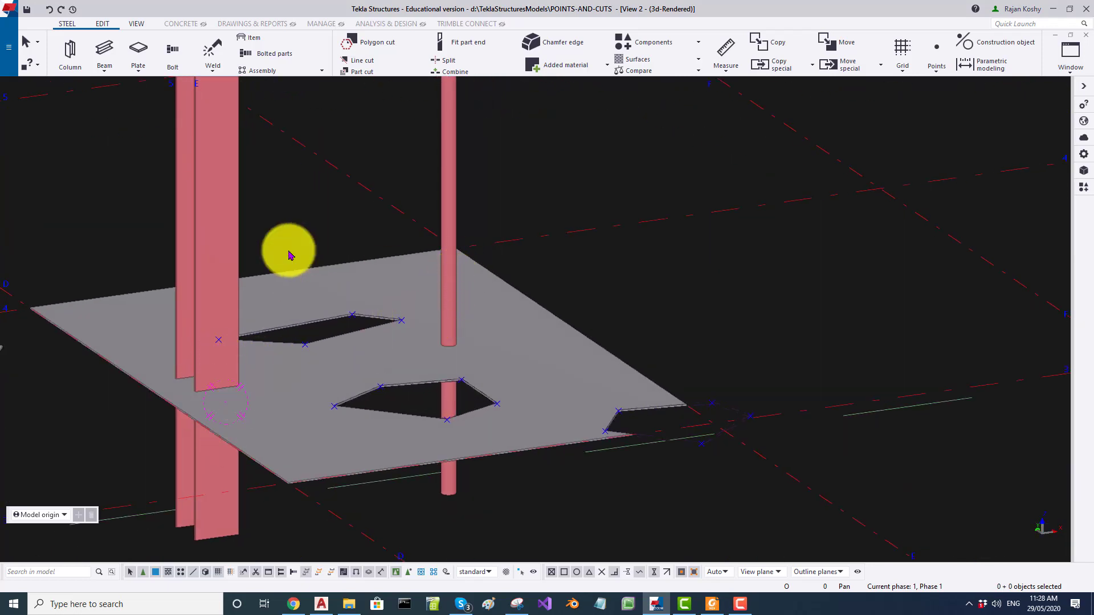
pyautogui.click(102, 26)
pyautogui.click(220, 339)
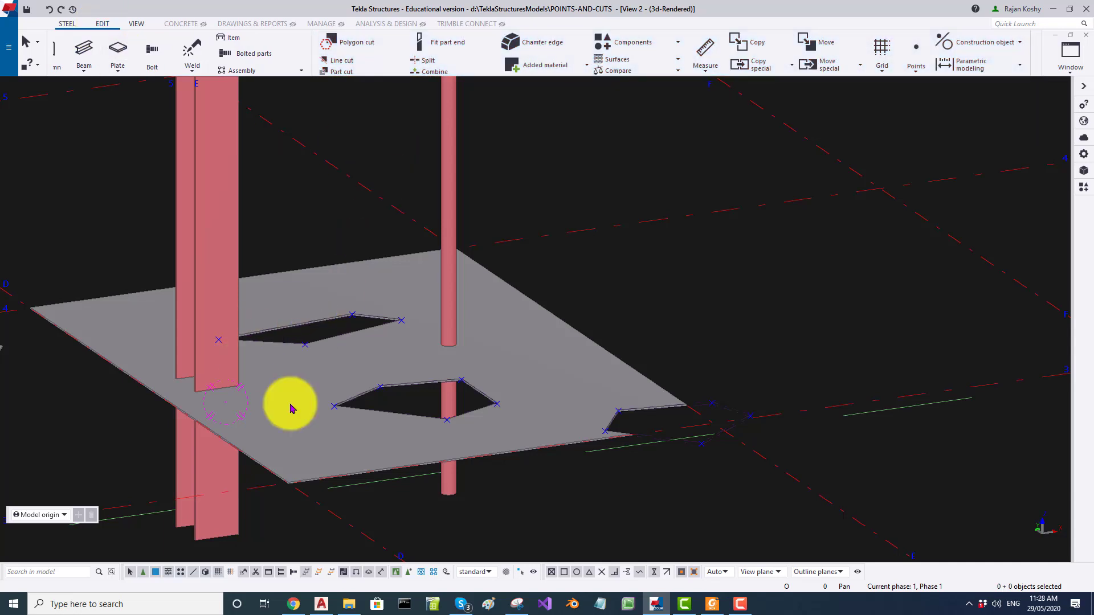
pyautogui.click(306, 442)
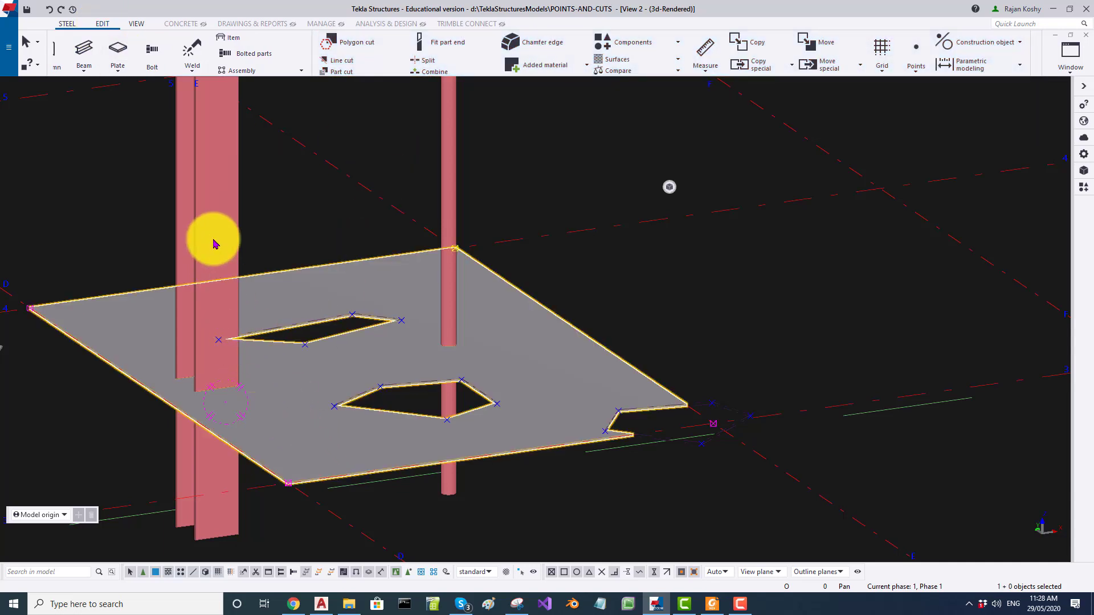
pyautogui.scroll(-2, 267, 375)
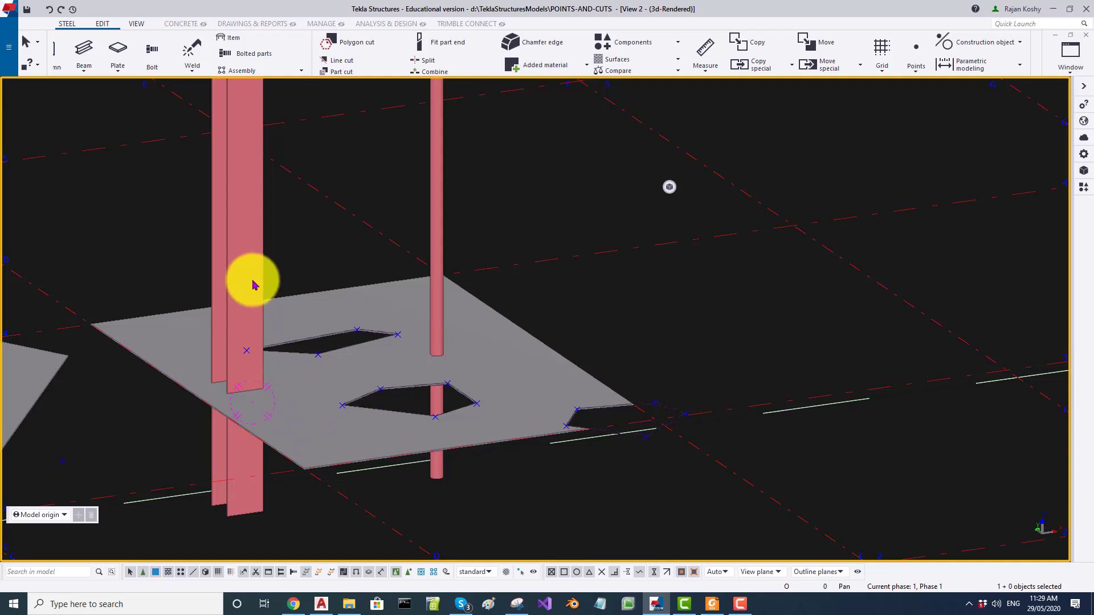
pyautogui.scroll(-1, 408, 313)
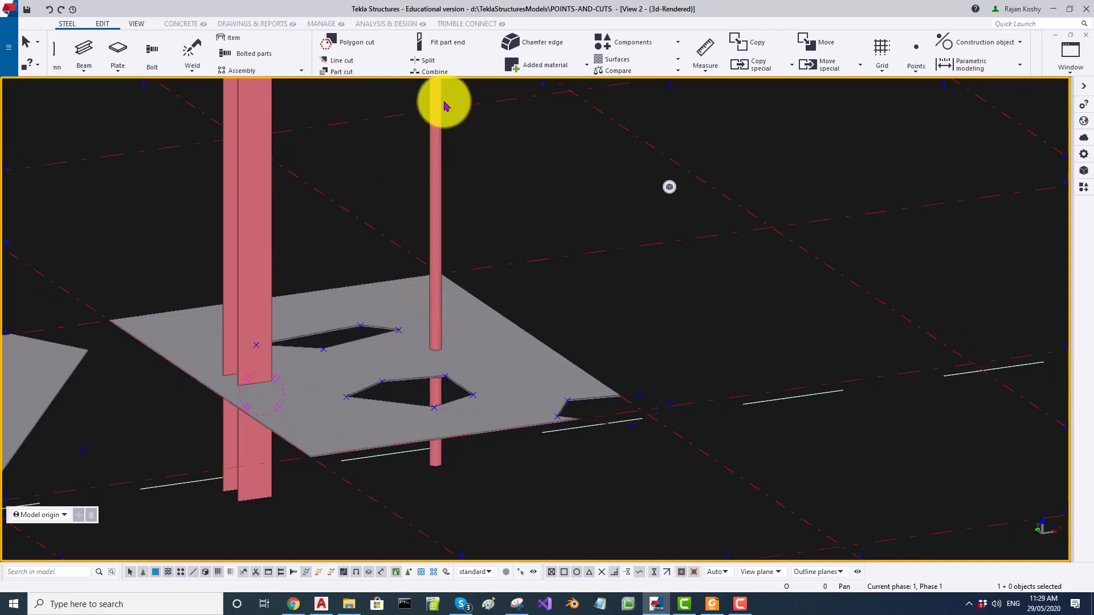
# - Reorder the ribbon so the Edit commands come ahead of the Steel commands
pyautogui.click(106, 25)
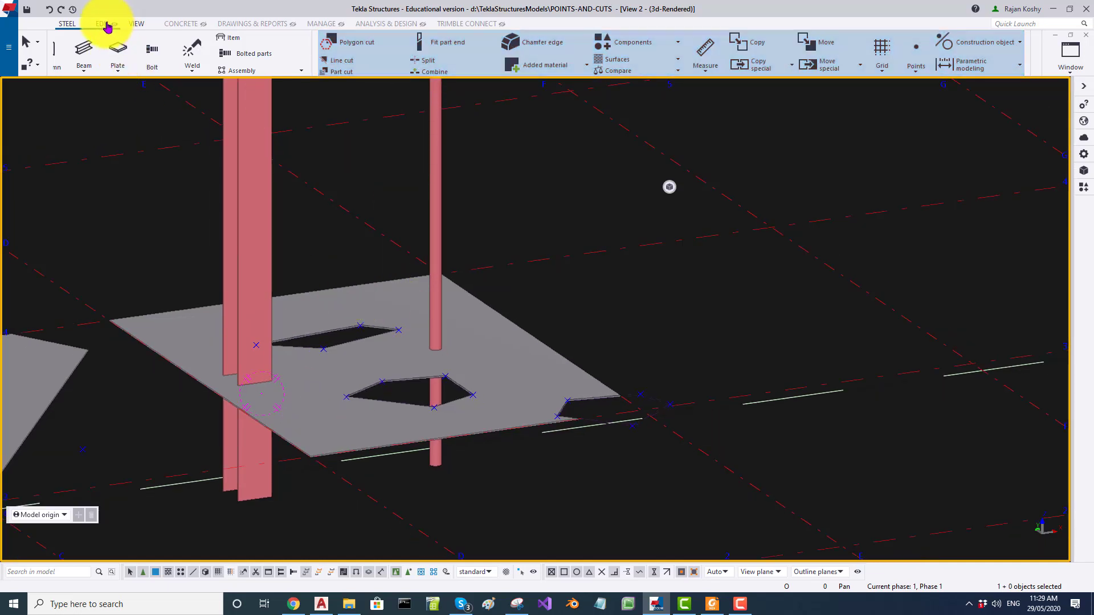
pyautogui.click(57, 25)
pyautogui.moveTo(98, 24); pyautogui.dragTo(44, 24)
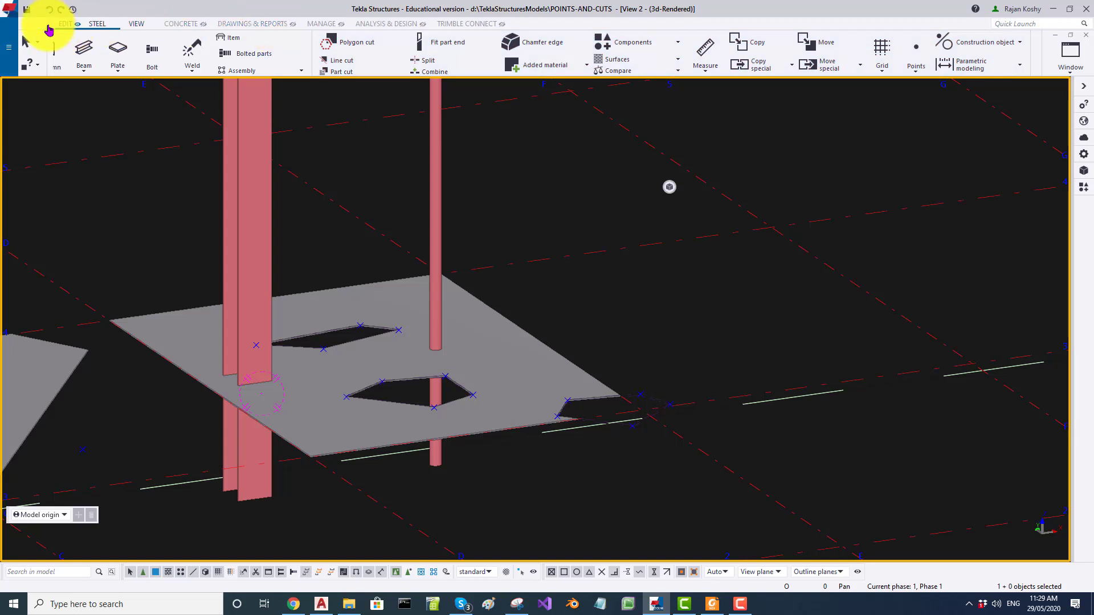
pyautogui.click(63, 24)
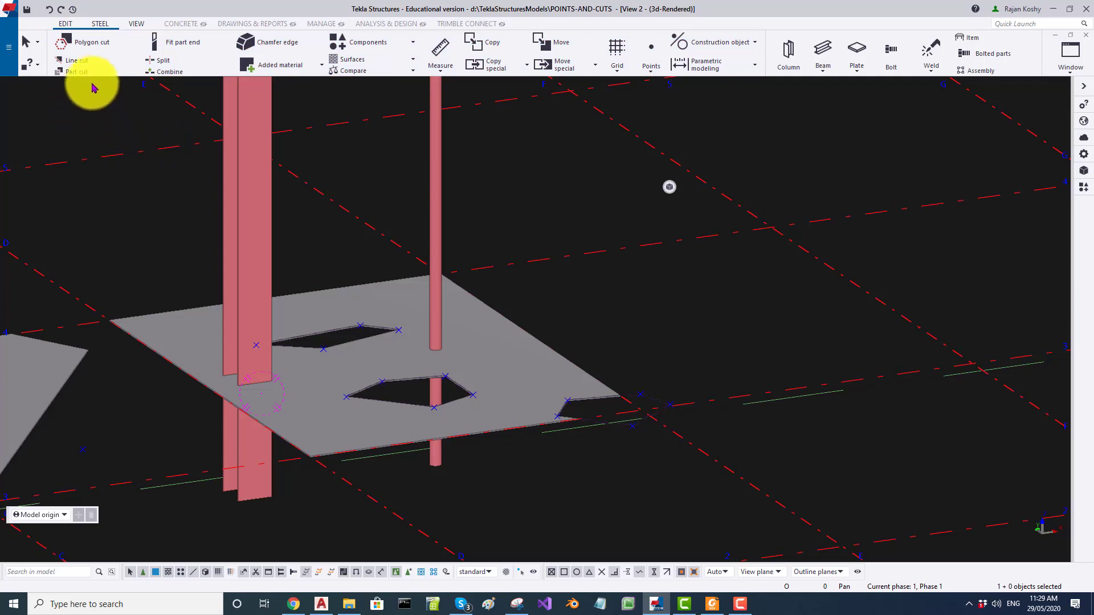
# - Make a part cut in the rectangular plate using the I-section column as the cutting part
pyautogui.click(76, 71)
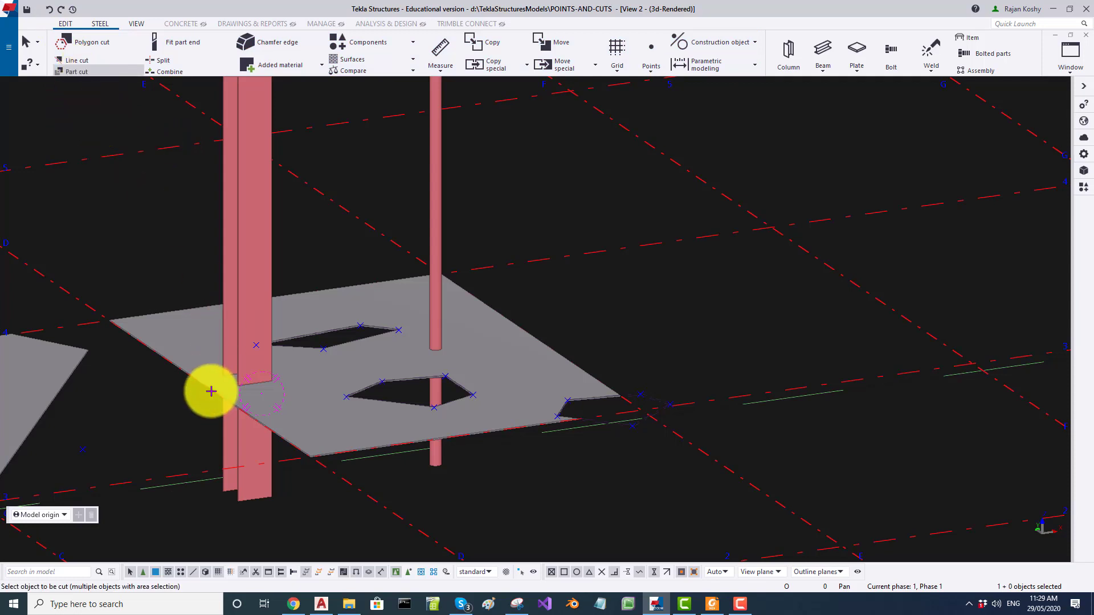
pyautogui.click(178, 344)
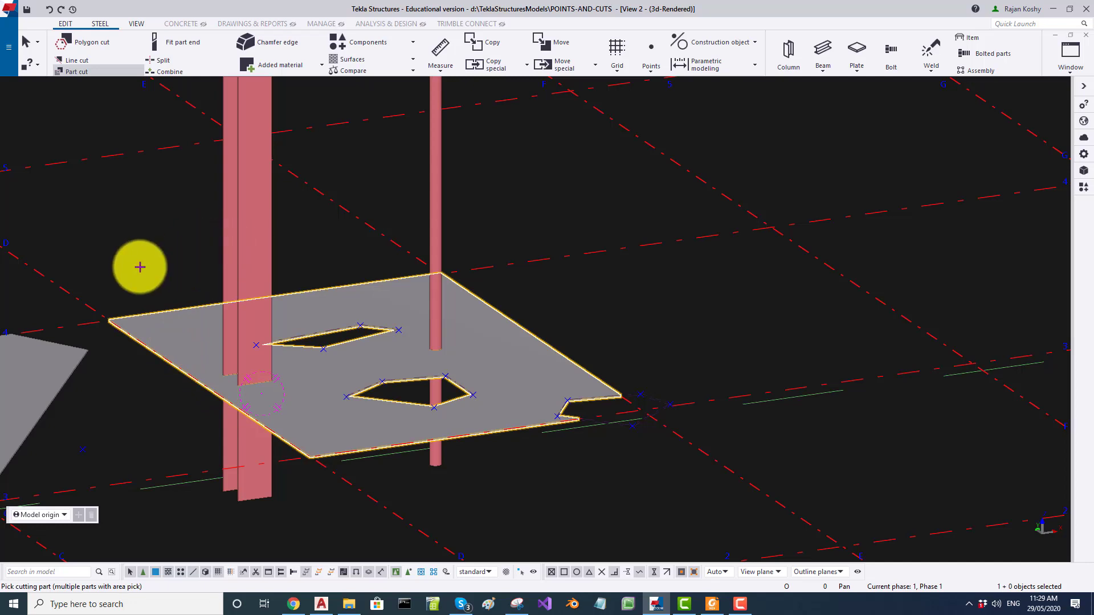
pyautogui.click(257, 251)
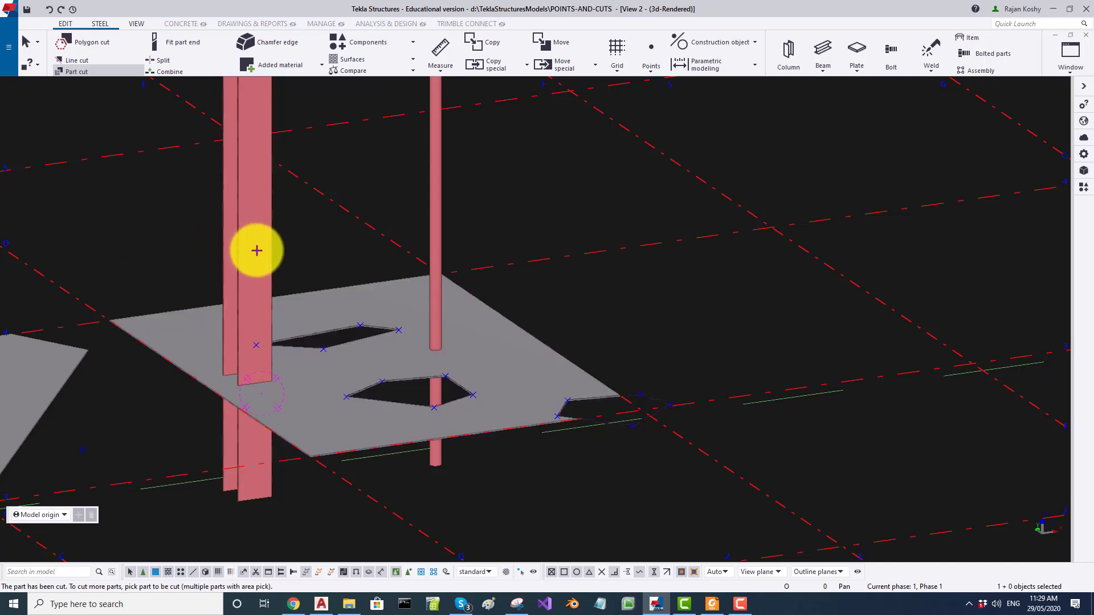
pyautogui.scroll(4, 253, 396)
pyautogui.press('Escape')
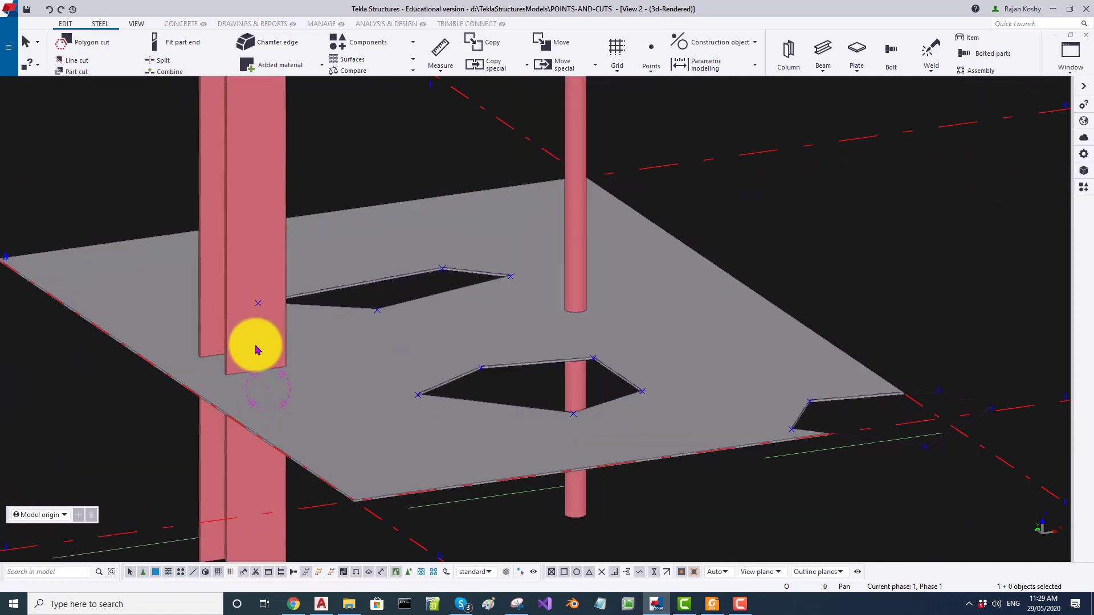
# - Delete the I-section column from the plate, leaving its part cut in place
pyautogui.press('Delete')
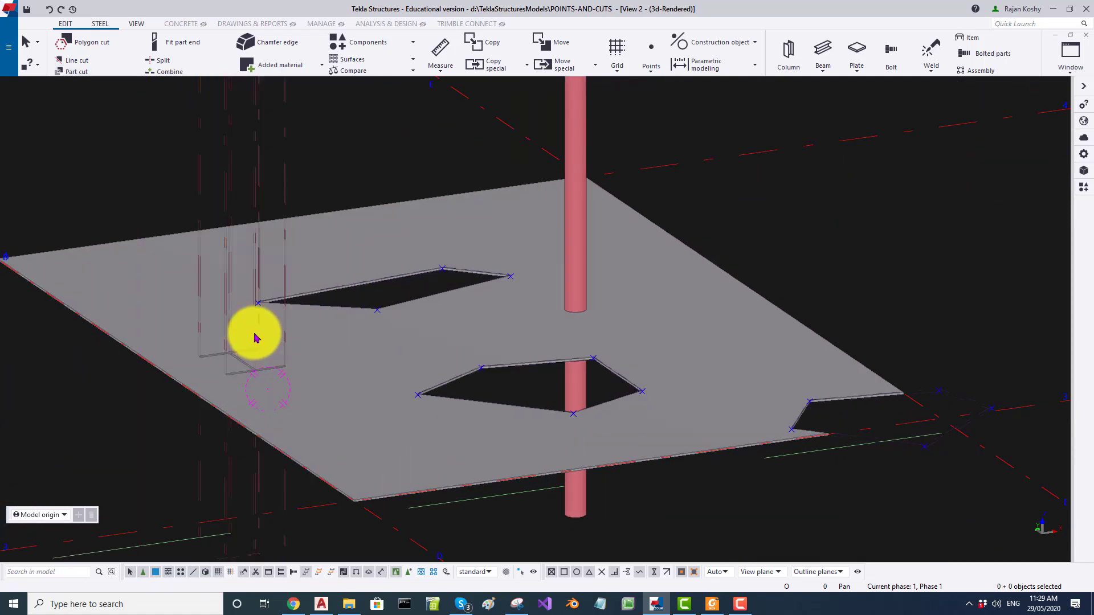
pyautogui.keyDown('ctrl'); pyautogui.moveTo(263, 323); pyautogui.dragTo(276, 397, button='middle'); pyautogui.keyUp('ctrl')
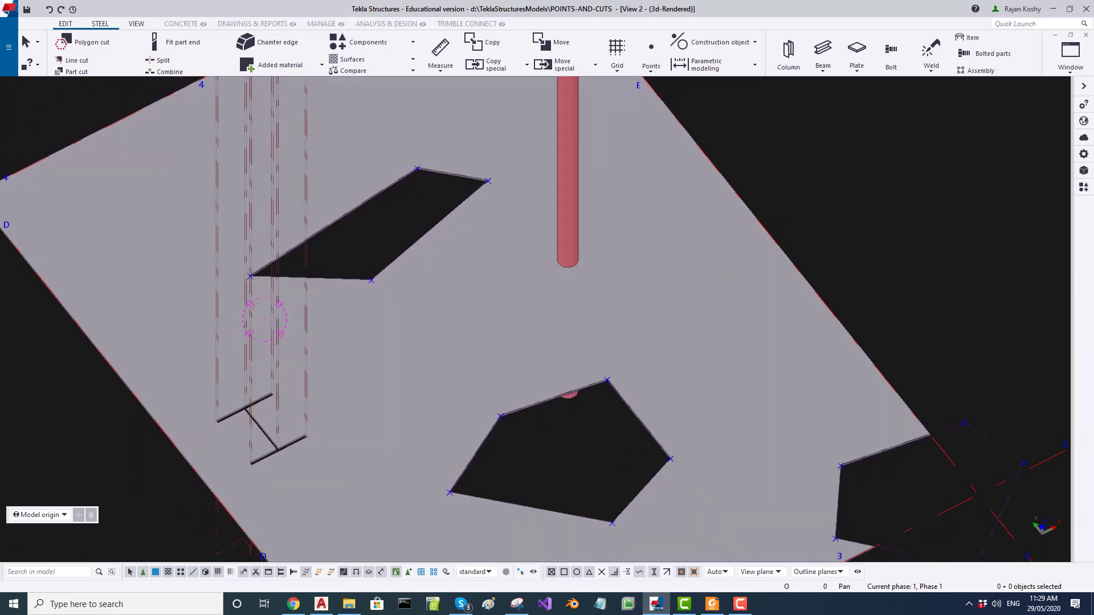
# - Make a part cut in the rectangular plate using the round column as the cutting part
pyautogui.click(670, 187)
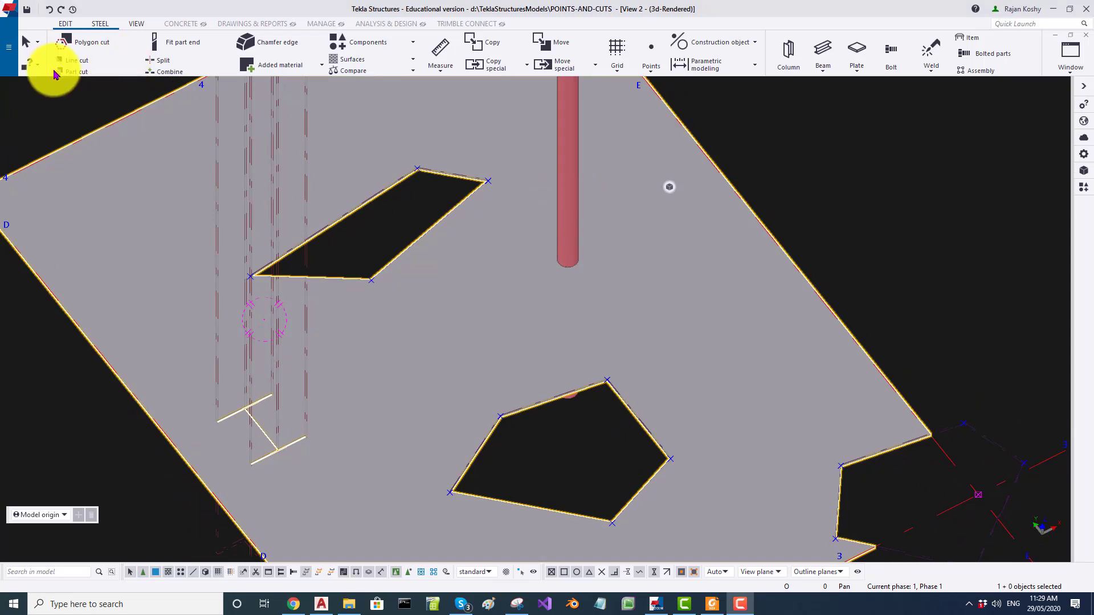
pyautogui.click(71, 72)
pyautogui.click(528, 260)
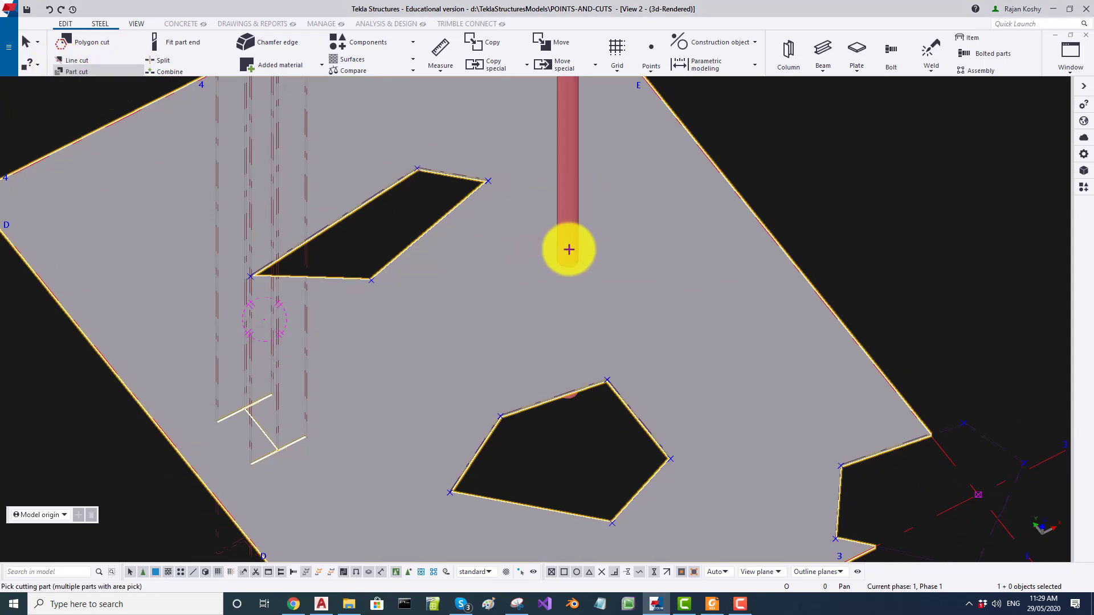
pyautogui.click(568, 249)
pyautogui.scroll(5, 570, 250)
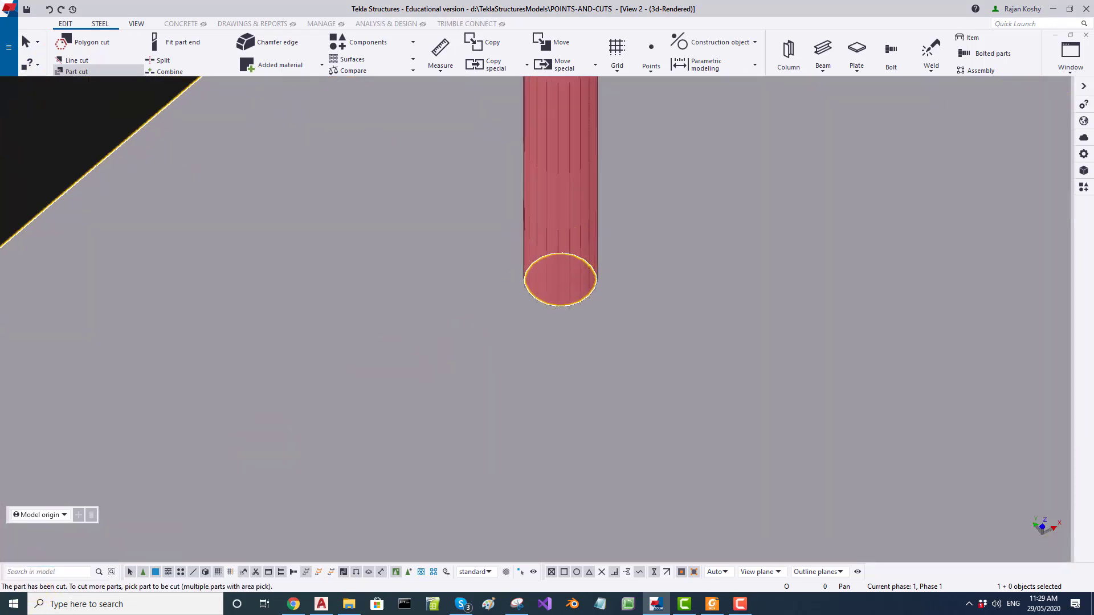
pyautogui.scroll(-3, 477, 322)
pyautogui.scroll(4, 529, 325)
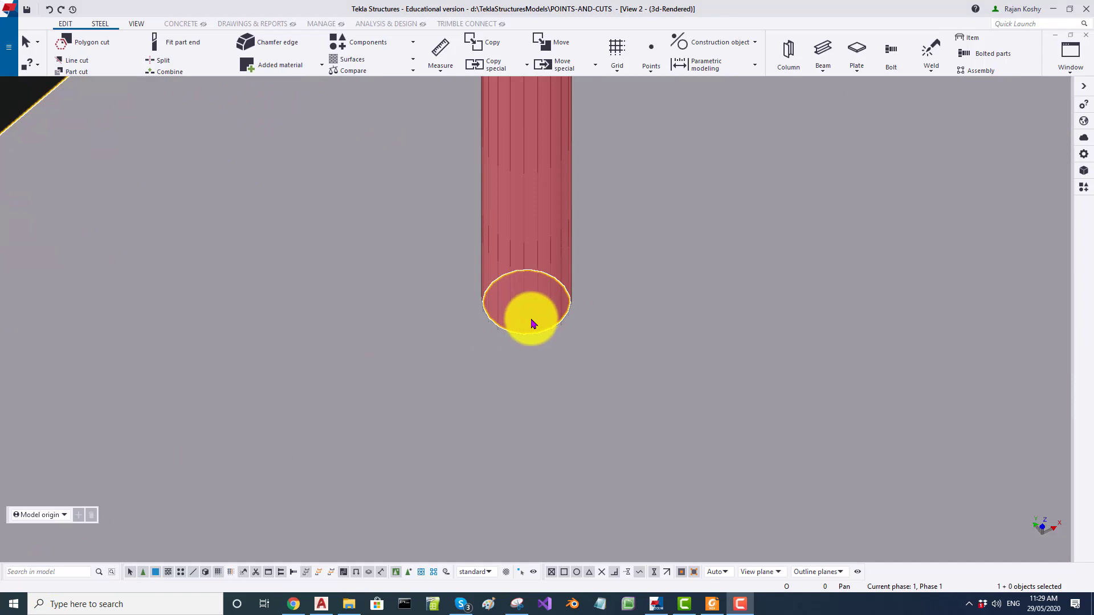
# - Delete the round column that was used to cut the plate
pyautogui.scroll(-2, 519, 361)
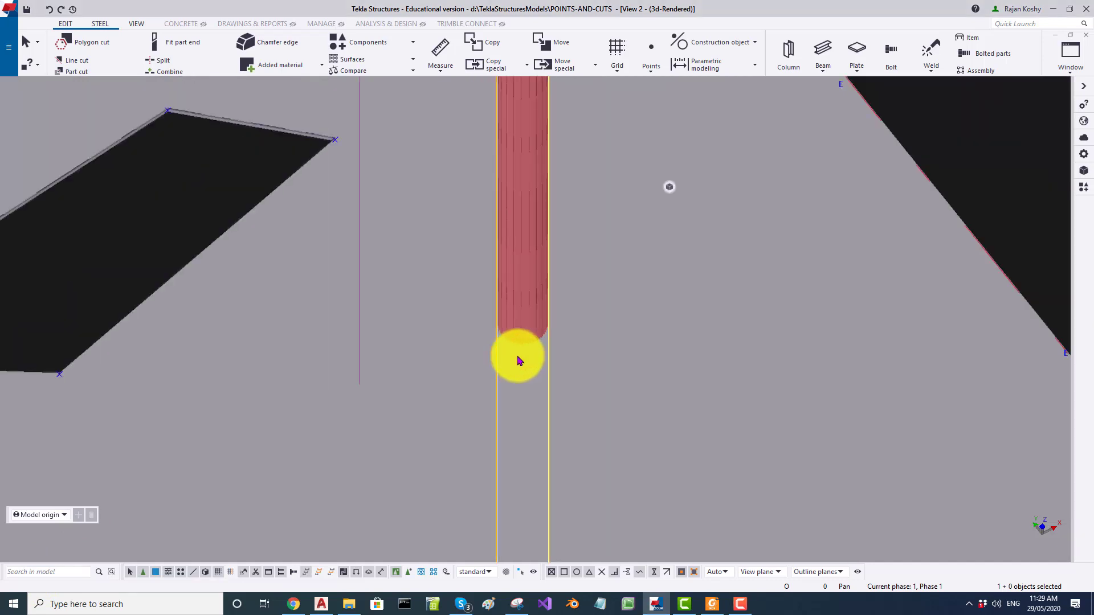
pyautogui.scroll(-3, 519, 361)
pyautogui.scroll(-5, 511, 372)
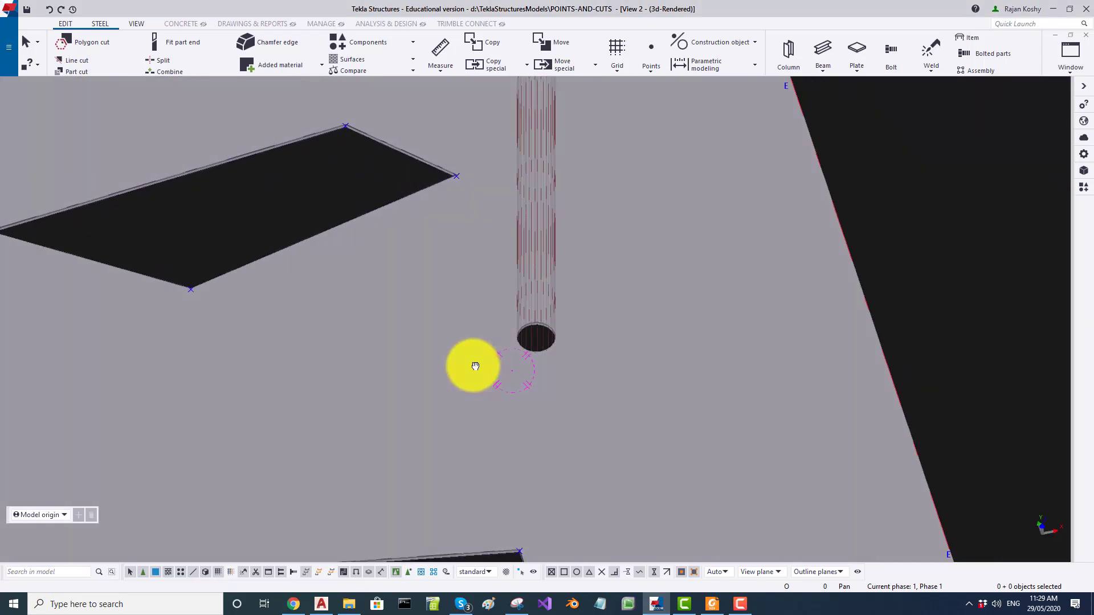
# - Redraw the 3D view to clear the dashed cut outlines and inspect the I-shaped and round openings in the plate
pyautogui.click(715, 226)
pyautogui.rightClick(714, 220)
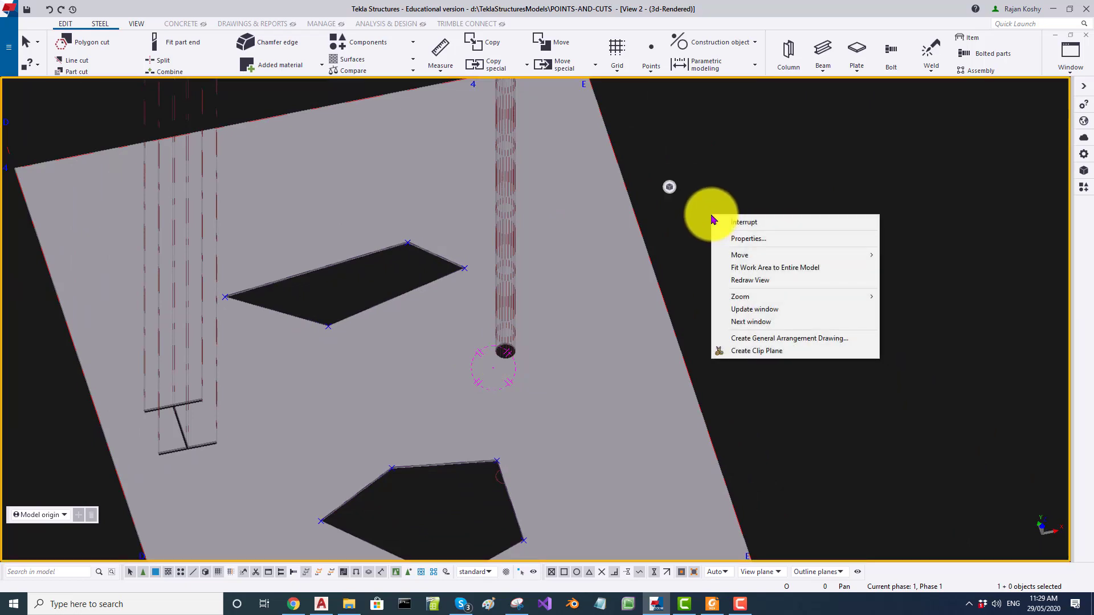
pyautogui.click(671, 218)
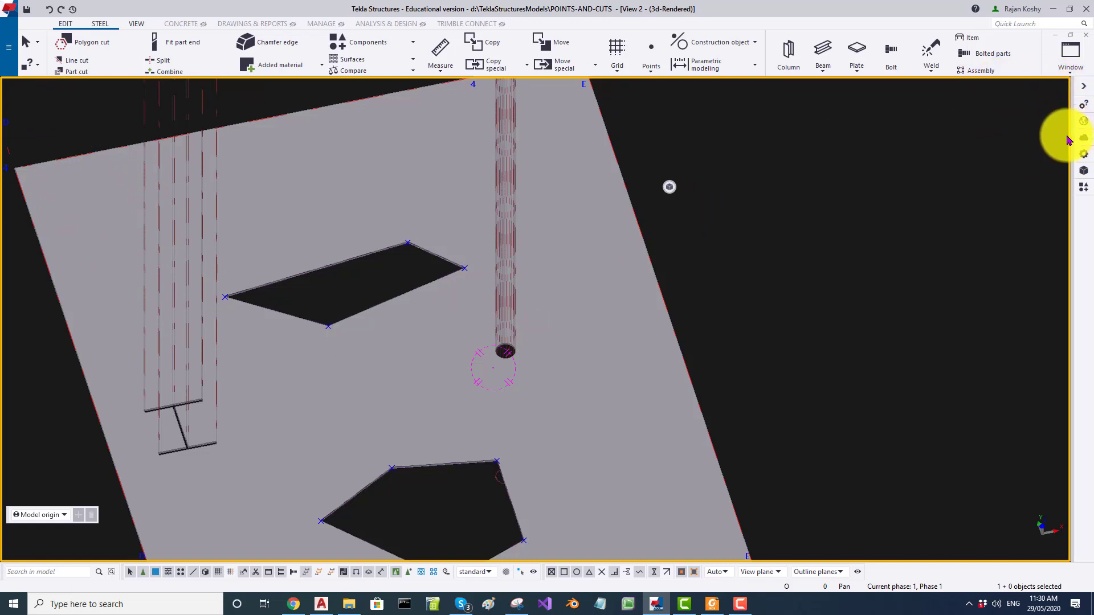
pyautogui.rightClick(787, 197)
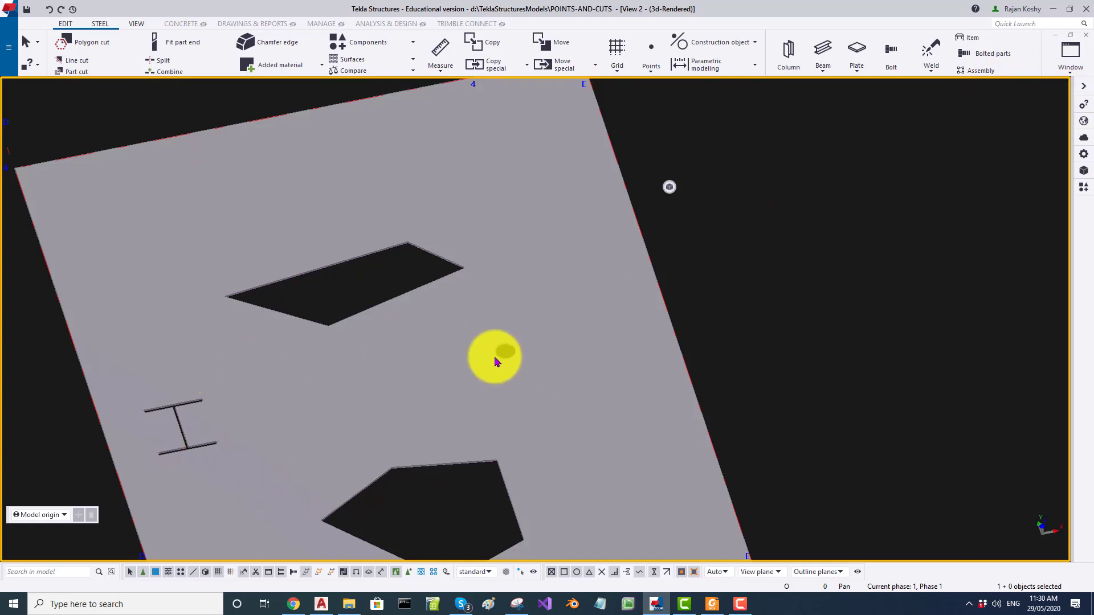
pyautogui.keyDown('ctrl'); pyautogui.moveTo(497, 405); pyautogui.dragTo(447, 454, button='middle'); pyautogui.keyUp('ctrl')
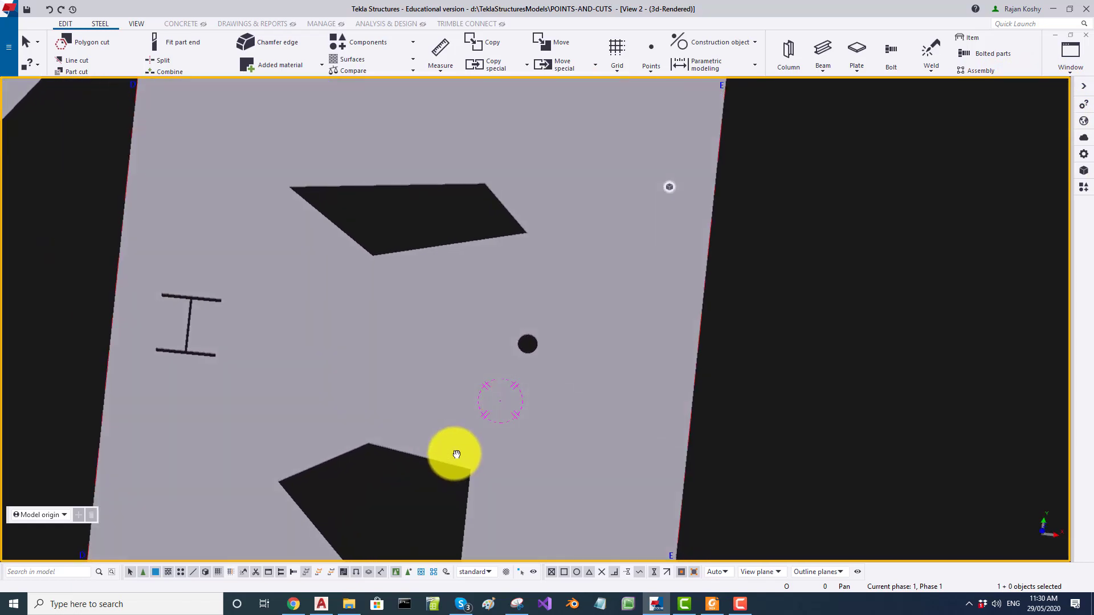